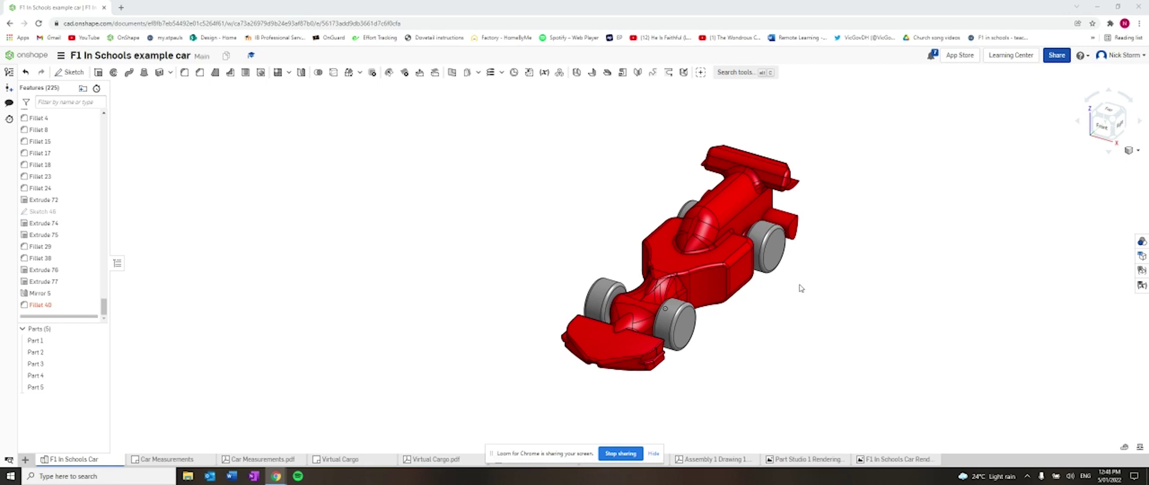
Step: Orbit the F1 car, then snap to an isometric view that fits the whole car
{"action": "right_click_drag", "start_coordinate": [889, 241], "coordinate": [833, 268]}
{"action": "left_click", "coordinate": [1116, 119]}
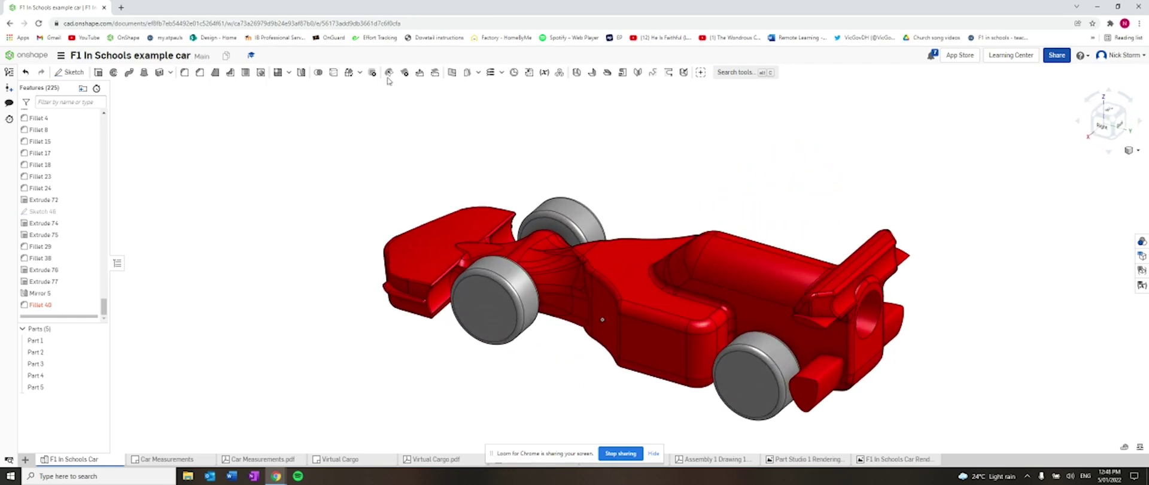
Step: Create an offset plane 300 mm from the car's rear face, then zoom out to see it
{"action": "left_click", "coordinate": [467, 72]}
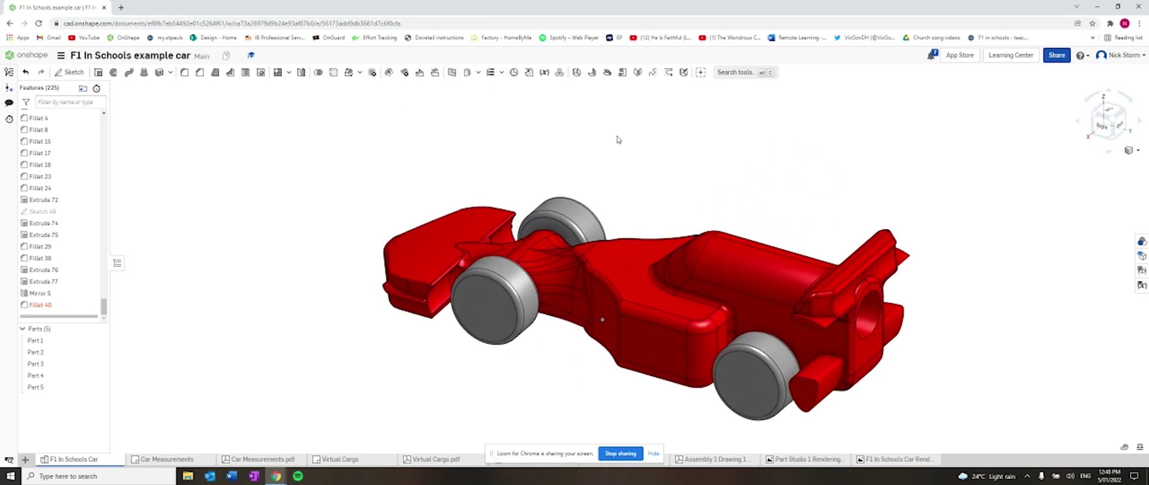
{"action": "left_click", "coordinate": [866, 351]}
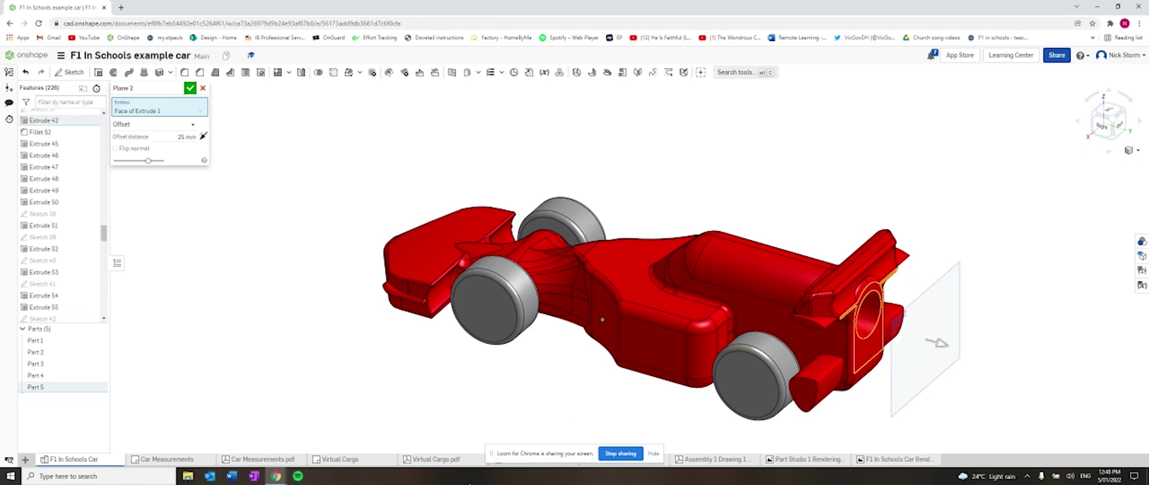
{"action": "left_click", "coordinate": [171, 134]}
{"action": "type", "text": "300"}
{"action": "left_click", "coordinate": [190, 88]}
{"action": "scroll", "coordinate": [347, 194], "scroll_direction": "down", "scroll_amount": 1}
{"action": "scroll", "coordinate": [347, 194], "scroll_direction": "down", "scroll_amount": 3}
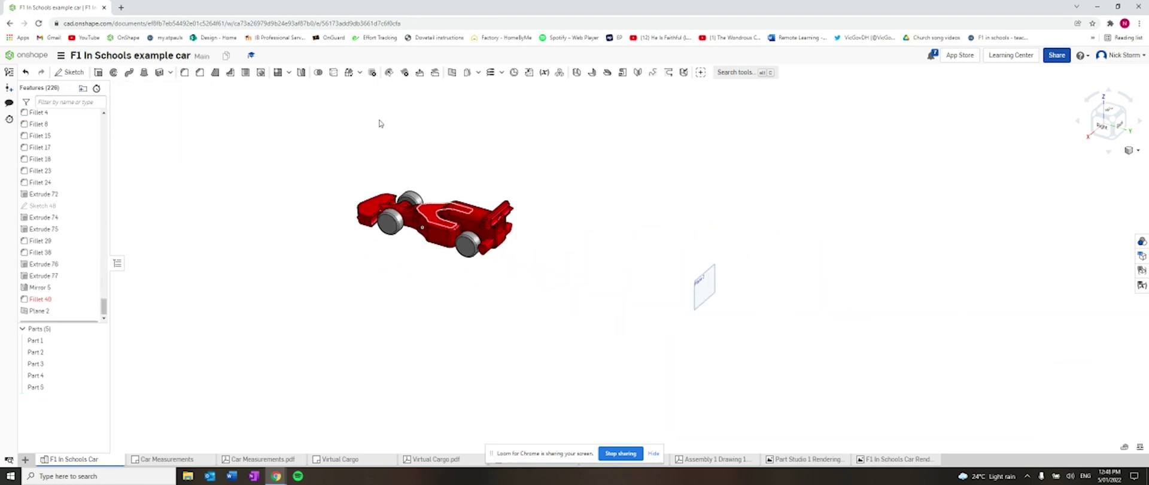
Step: Draw a rectangle with 100 mm sides on Plane 2 and accept it as Sketch 47
{"action": "left_click", "coordinate": [70, 72]}
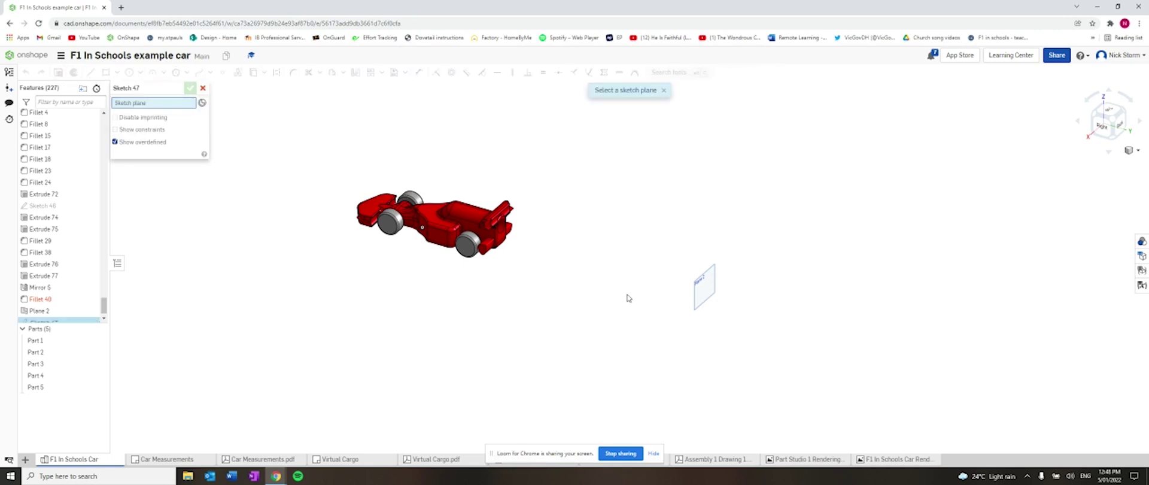
{"action": "left_click", "coordinate": [702, 290]}
{"action": "key", "text": "g"}
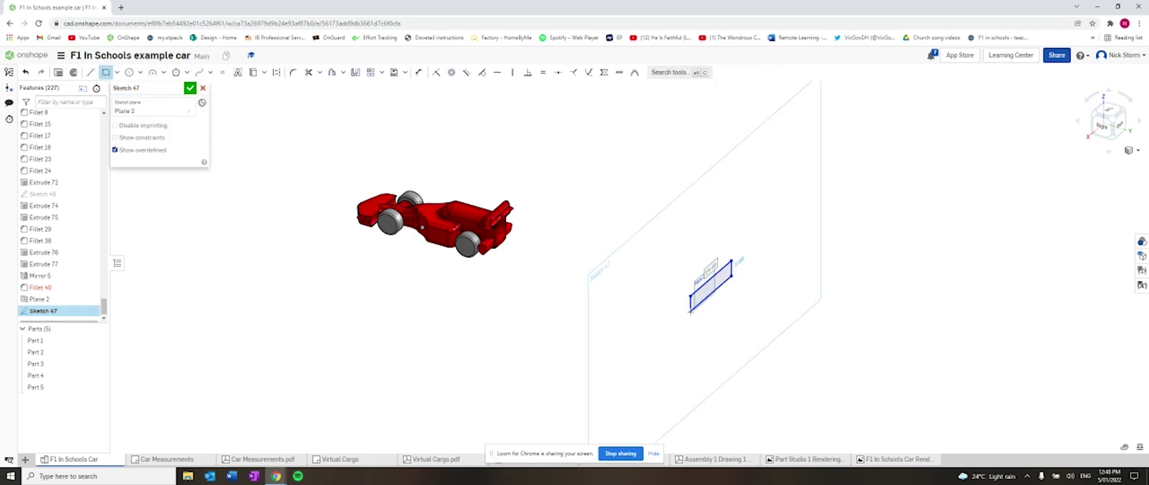
{"action": "left_click", "coordinate": [690, 310]}
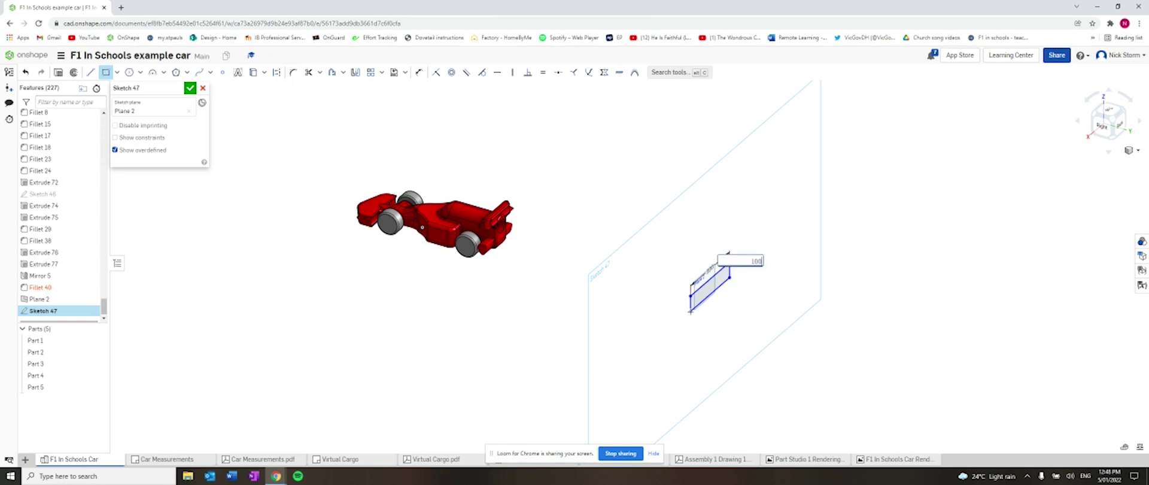
{"action": "key", "text": "Return"}
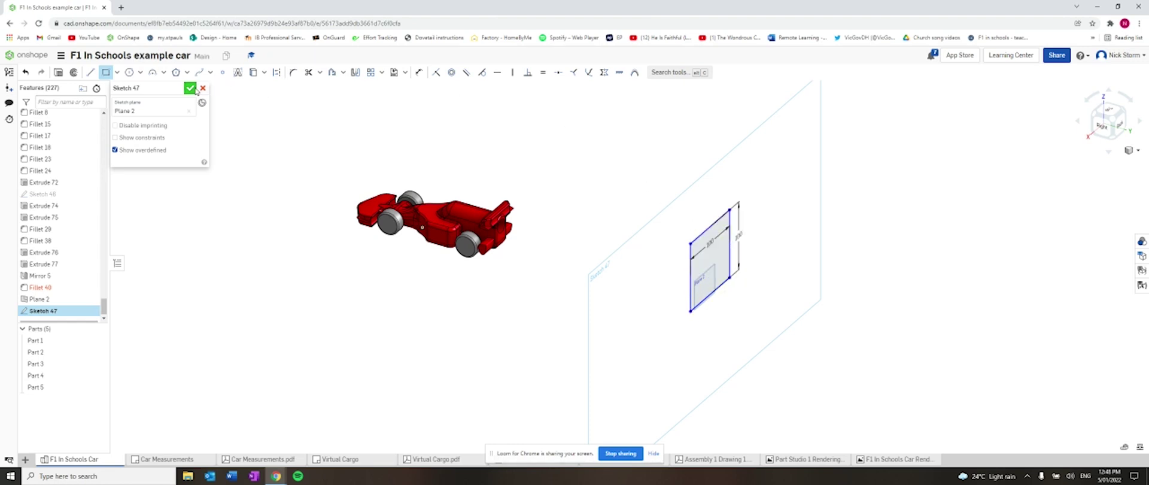
{"action": "left_click", "coordinate": [189, 88]}
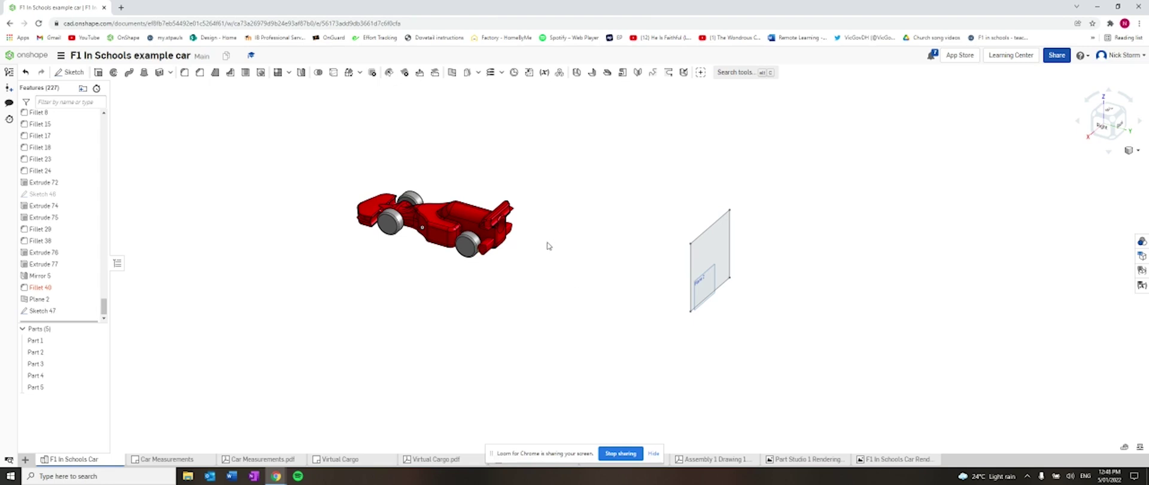
{"action": "right_click_drag", "start_coordinate": [443, 181], "coordinate": [444, 120]}
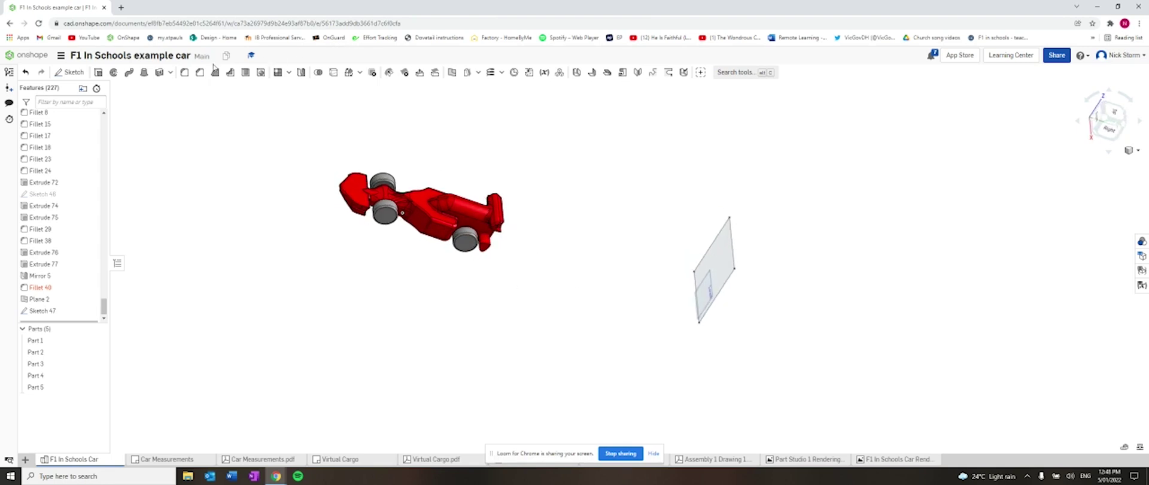
Step: Extrude the Sketch 47 face 600 mm, flipped toward the car, into a long box
{"action": "left_click", "coordinate": [98, 72]}
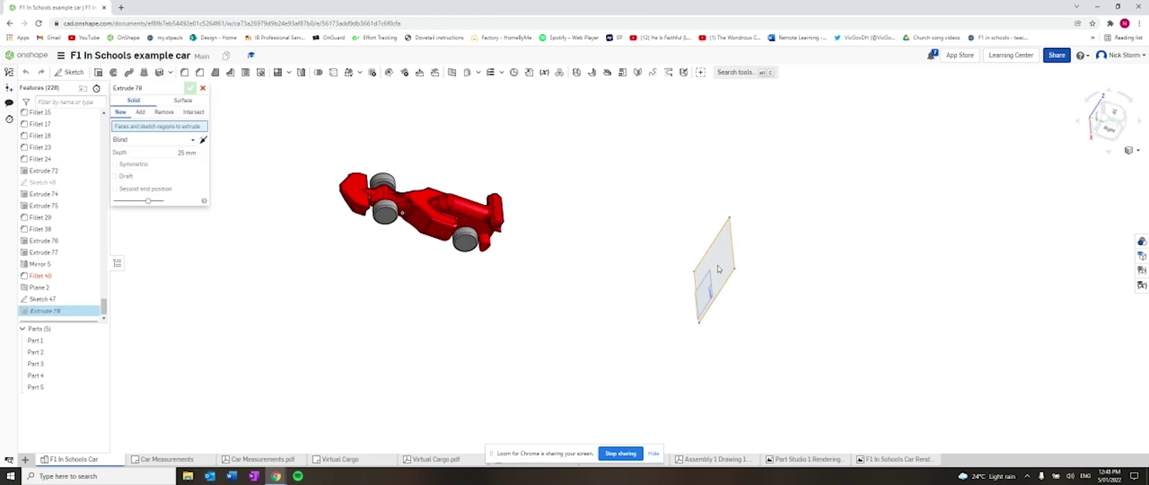
{"action": "left_click", "coordinate": [718, 268]}
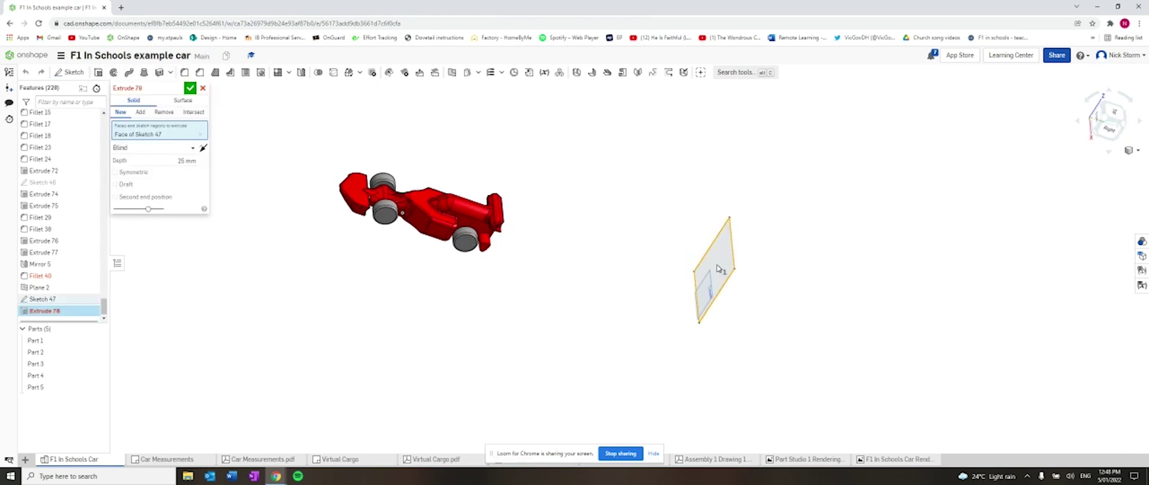
{"action": "left_click", "coordinate": [204, 149]}
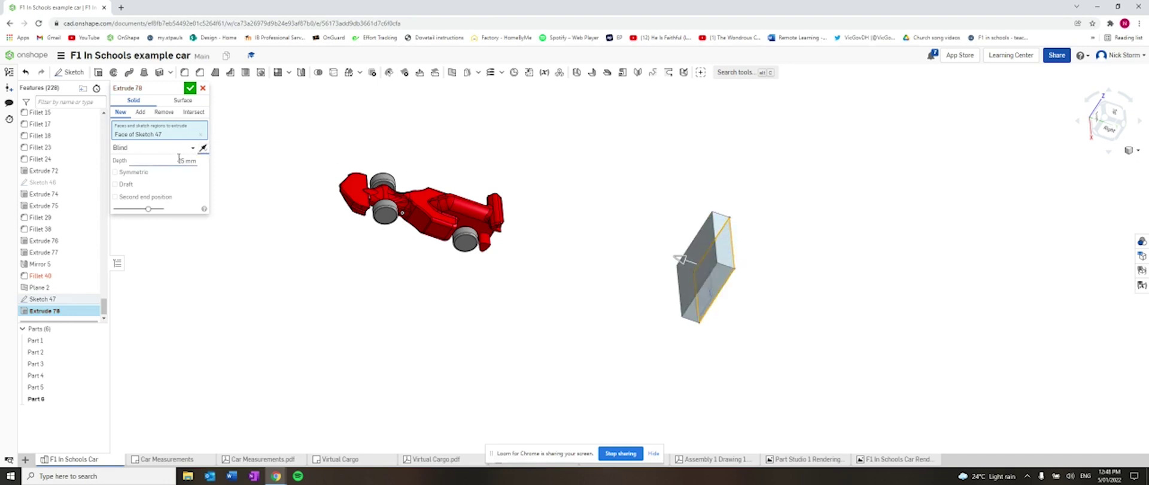
{"action": "left_click", "coordinate": [178, 158]}
{"action": "key", "text": "BackSpace"}
{"action": "type", "text": "600"}
{"action": "key", "text": "Return"}
{"action": "right_click_drag", "start_coordinate": [402, 241], "coordinate": [303, 306]}
{"action": "right_click_drag", "start_coordinate": [516, 315], "coordinate": [485, 318]}
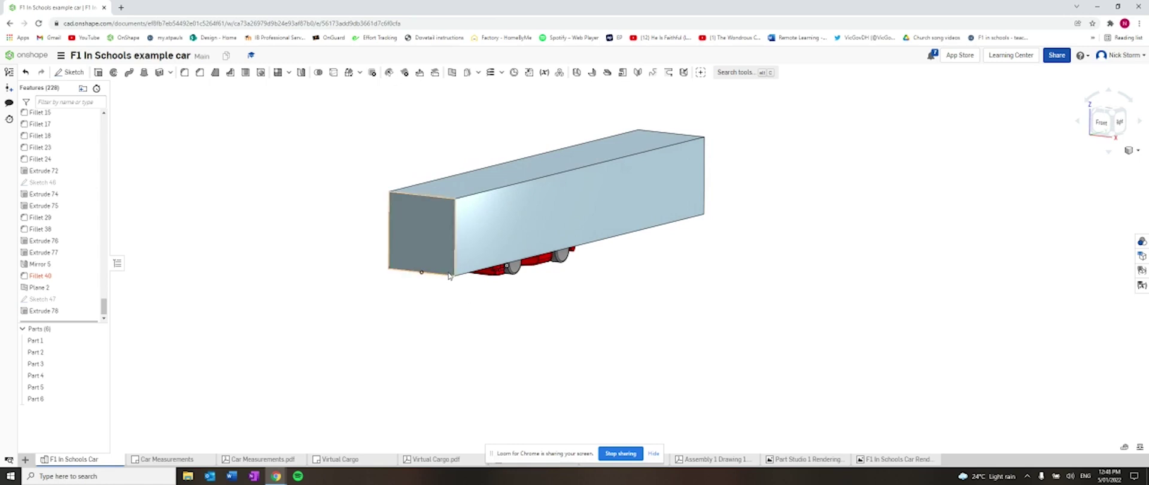
Step: Make Part 6 transparent, then view the model from the back and return to isometric
{"action": "right_click", "coordinate": [630, 204]}
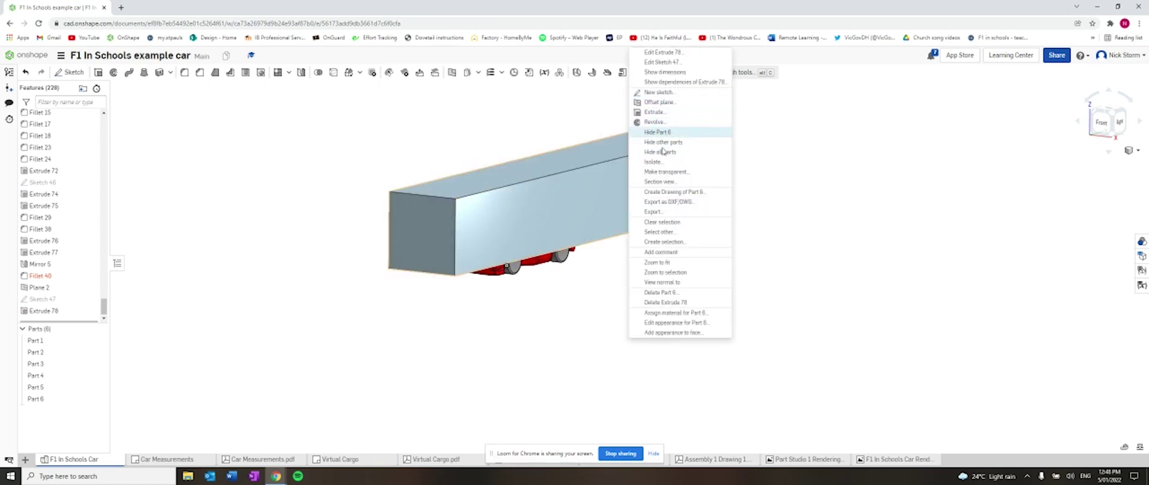
{"action": "left_click", "coordinate": [660, 173]}
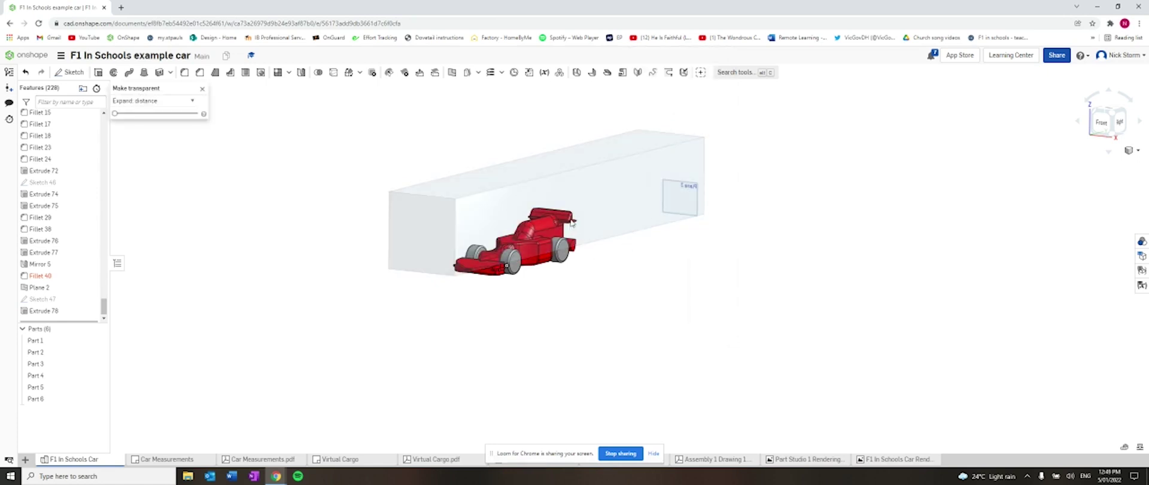
{"action": "scroll", "coordinate": [569, 223], "scroll_direction": "up", "scroll_amount": 3}
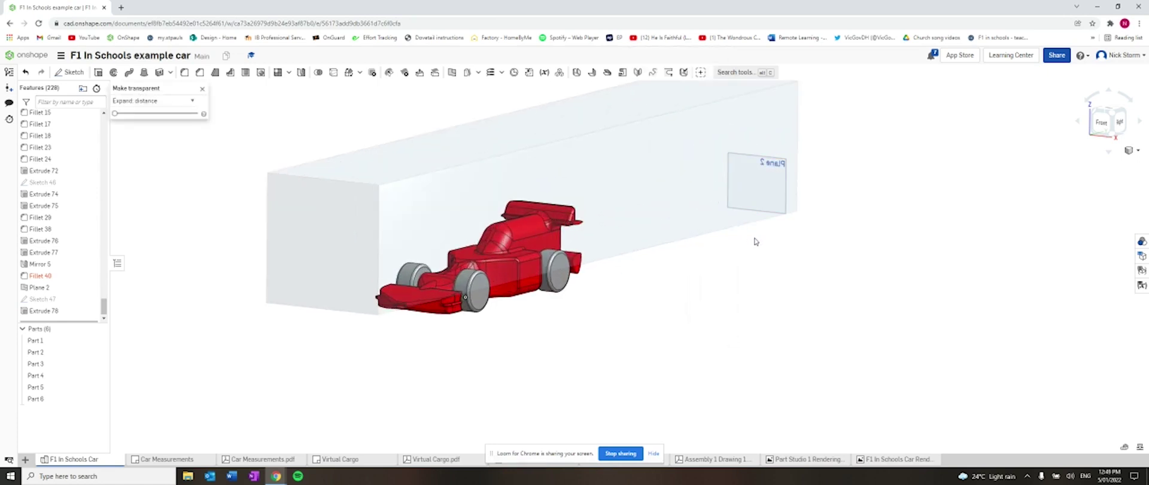
{"action": "left_click", "coordinate": [1120, 117]}
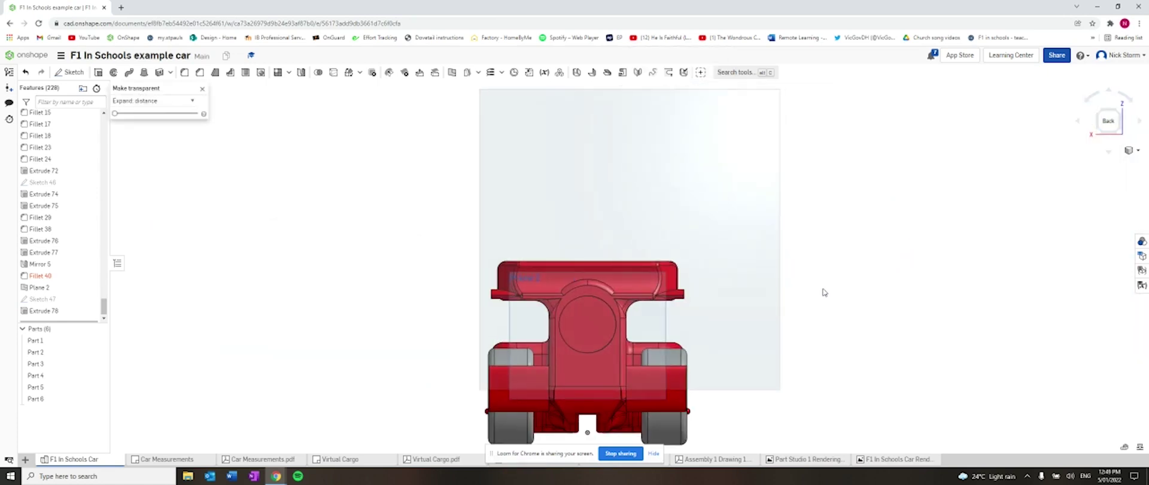
{"action": "key", "text": "shift+7"}
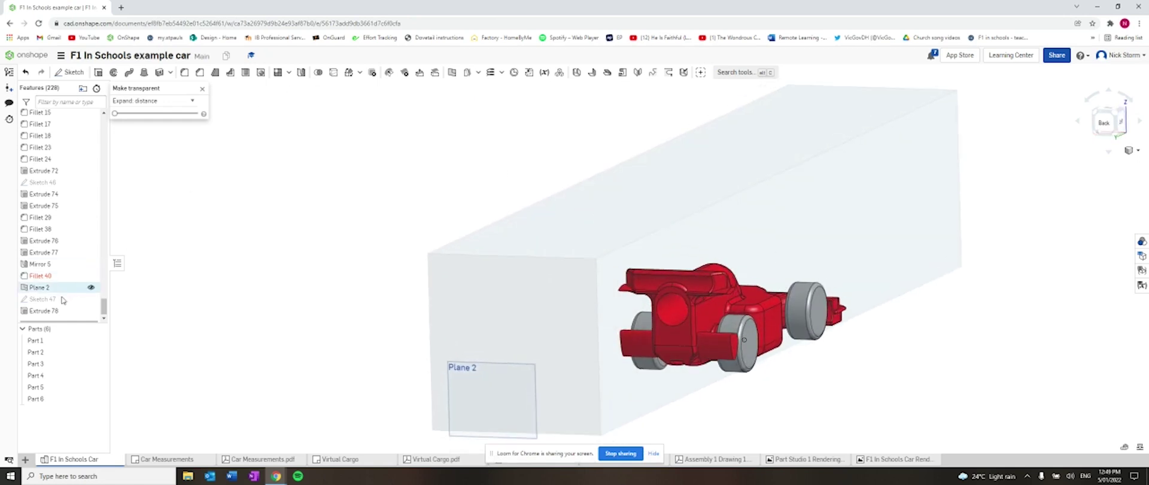
{"action": "scroll", "coordinate": [41, 304], "scroll_direction": "down", "scroll_amount": 1}
Step: In Sketch 47, add a bottom-edge midpoint and dimension it 0 from the origin axis
{"action": "double_click", "coordinate": [43, 293]}
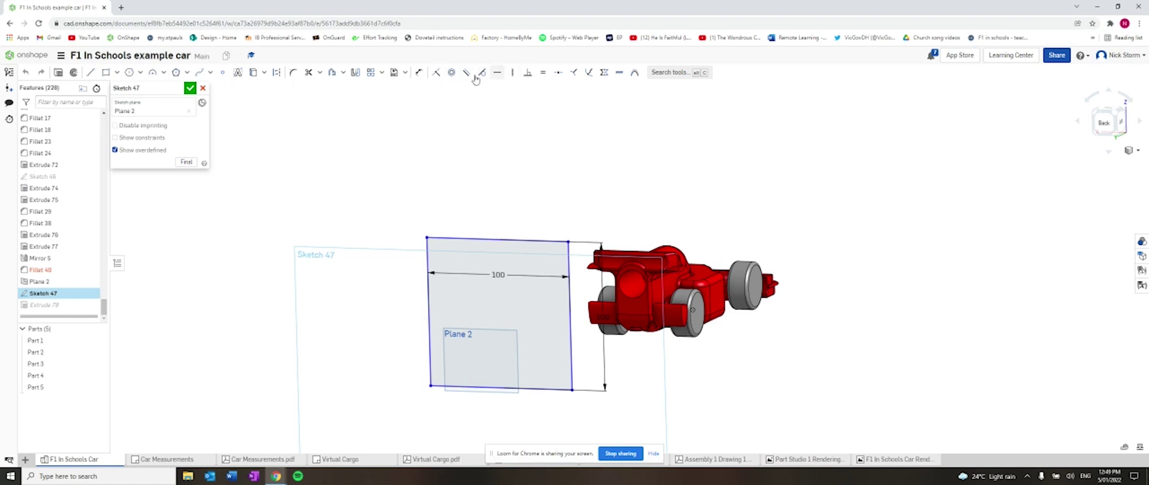
{"action": "left_click", "coordinate": [222, 72]}
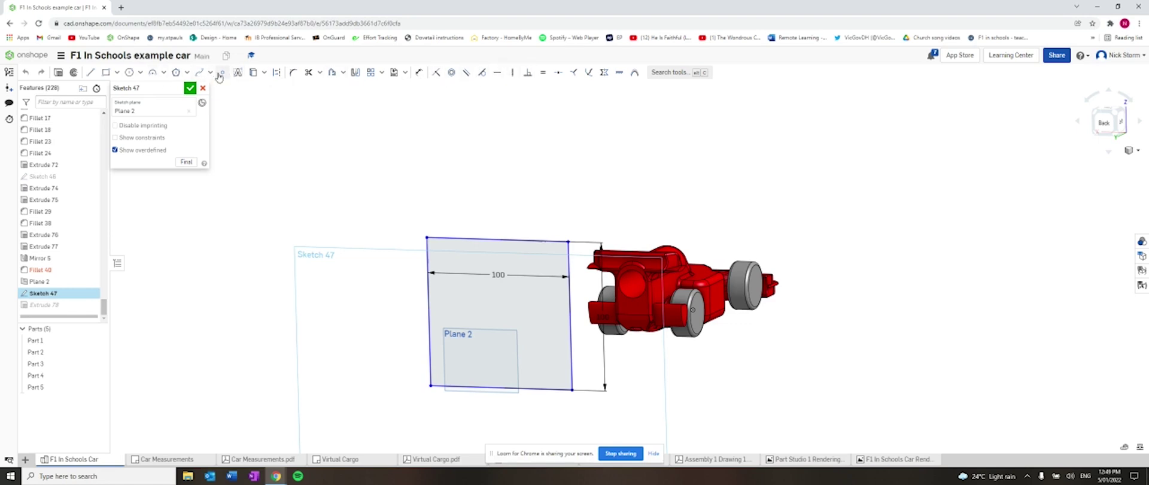
{"action": "left_click", "coordinate": [502, 388]}
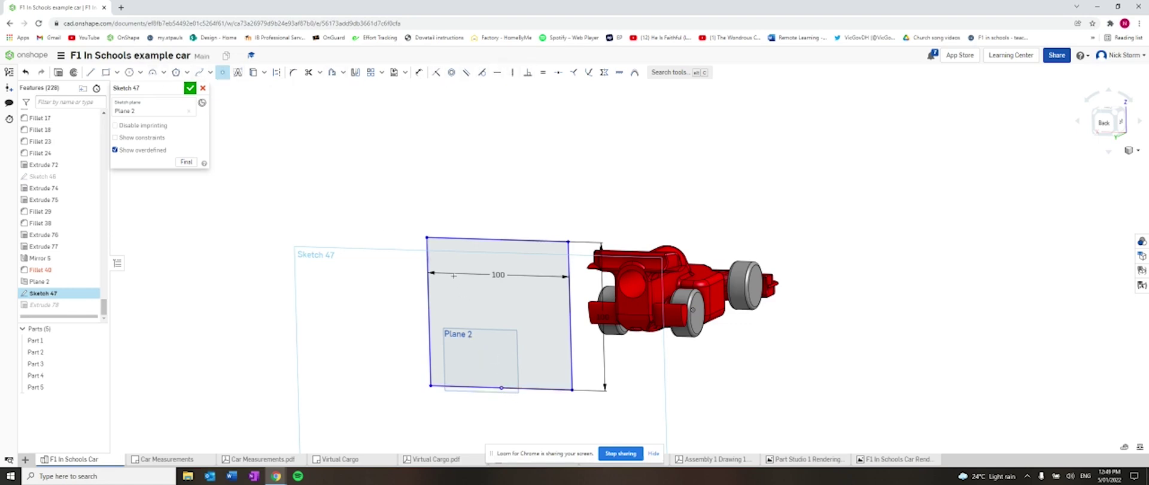
{"action": "left_click", "coordinate": [419, 74]}
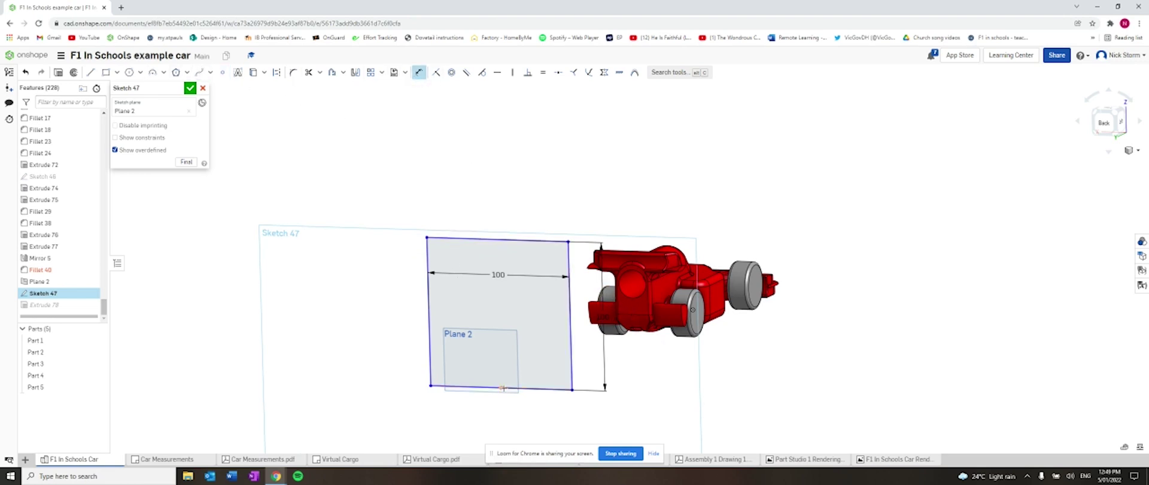
{"action": "left_click", "coordinate": [501, 387]}
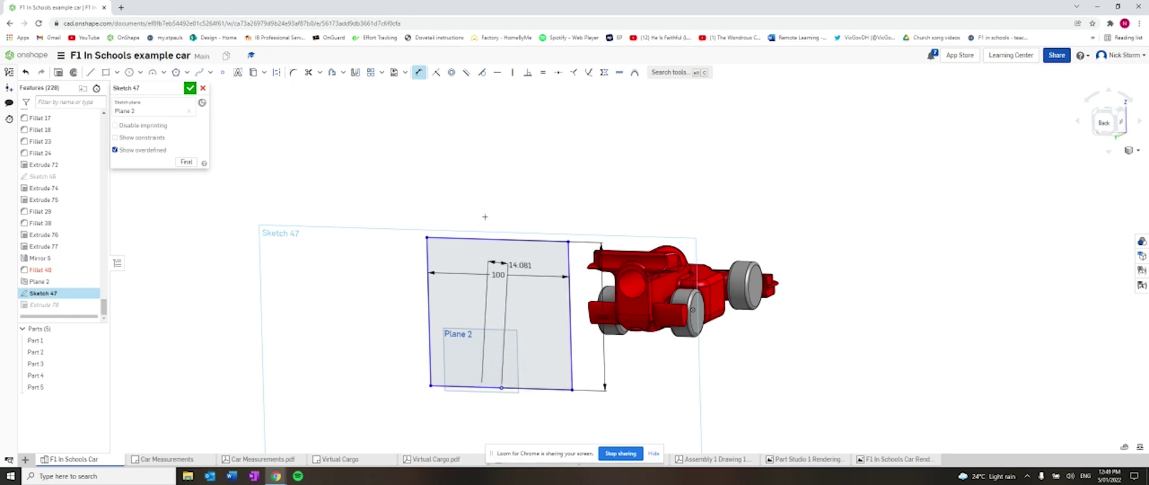
{"action": "left_click", "coordinate": [488, 149]}
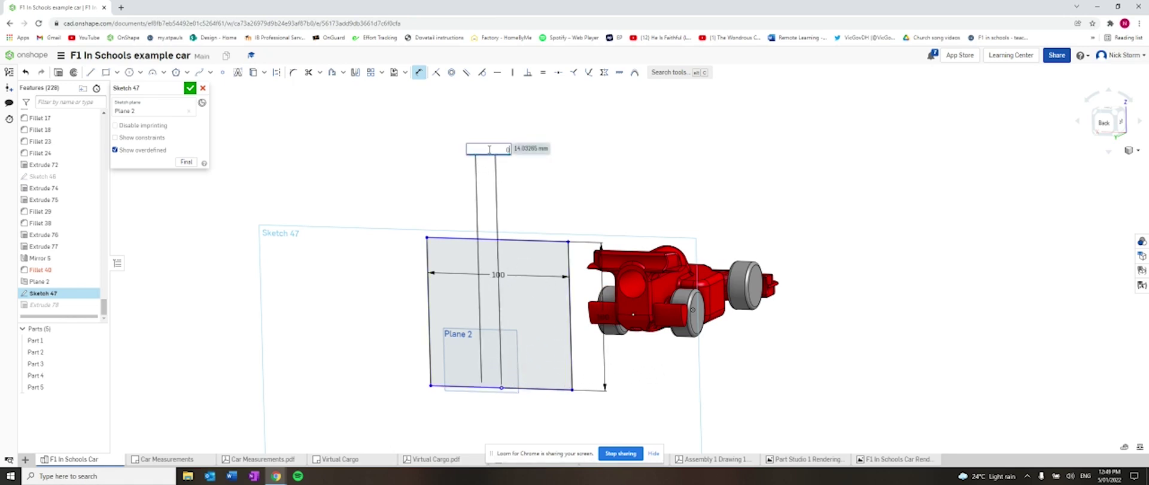
{"action": "type", "text": "0"}
{"action": "key", "text": "Return"}
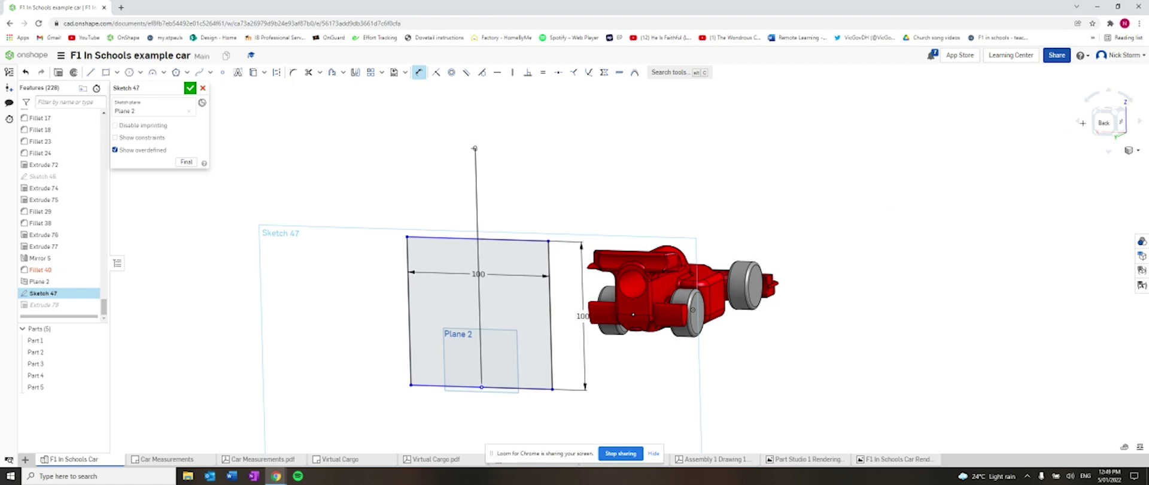
{"action": "key", "text": "n"}
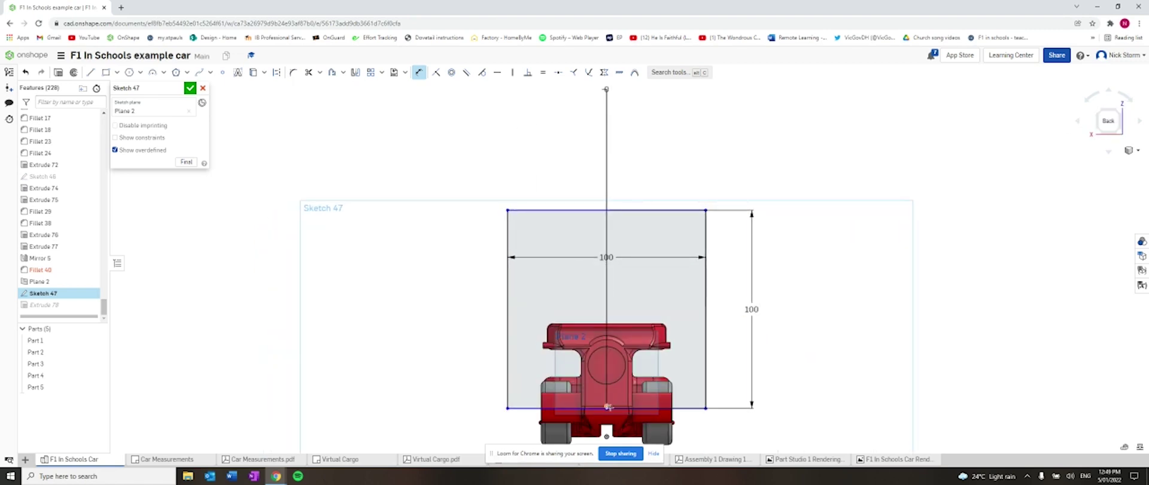
Step: Check the 100×100 square is centred around the car head-on, then accept Sketch 47
{"action": "right_click_drag", "start_coordinate": [1055, 186], "coordinate": [776, 214]}
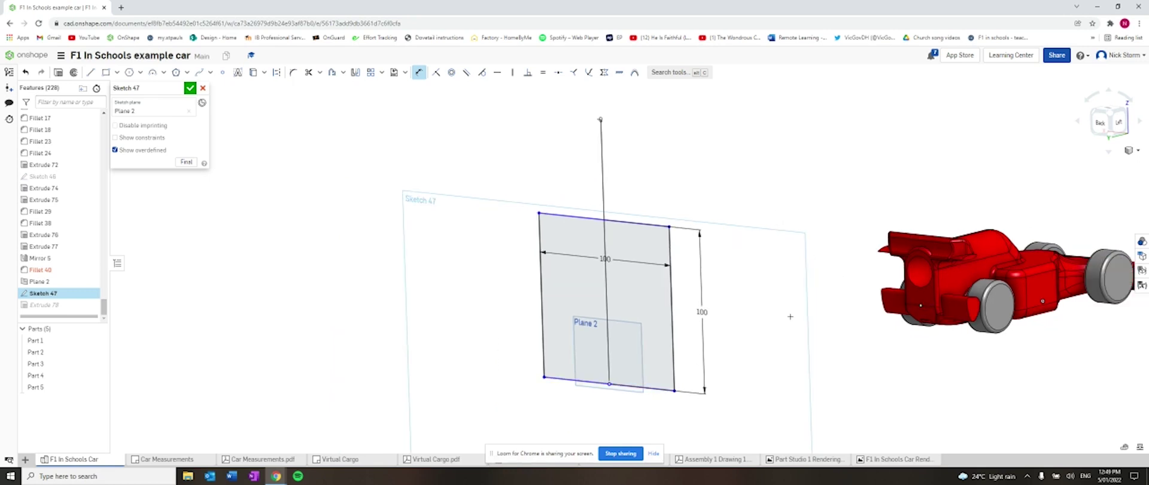
{"action": "scroll", "coordinate": [807, 320], "scroll_direction": "down", "scroll_amount": 3}
{"action": "left_click", "coordinate": [883, 304]}
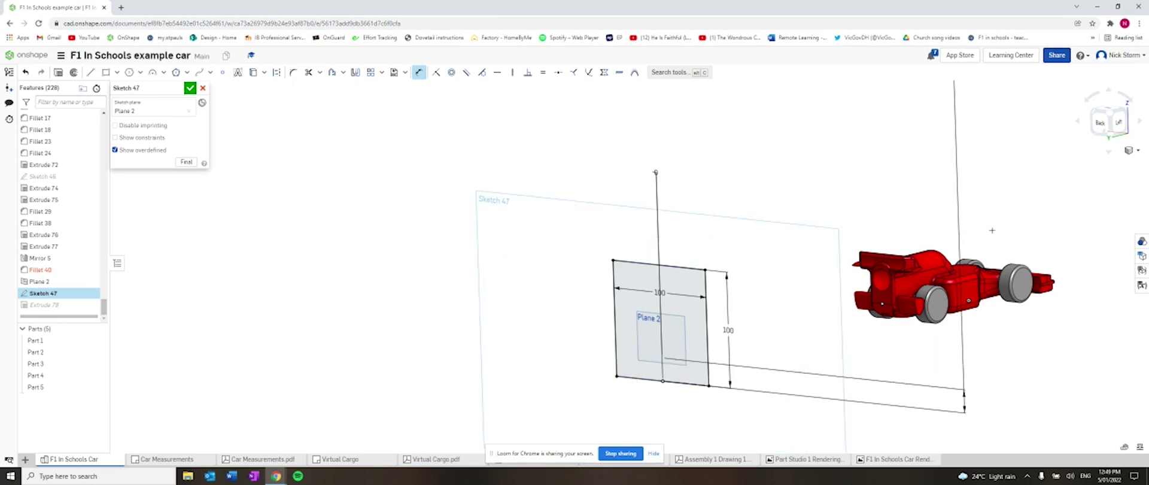
{"action": "left_click", "coordinate": [1119, 123]}
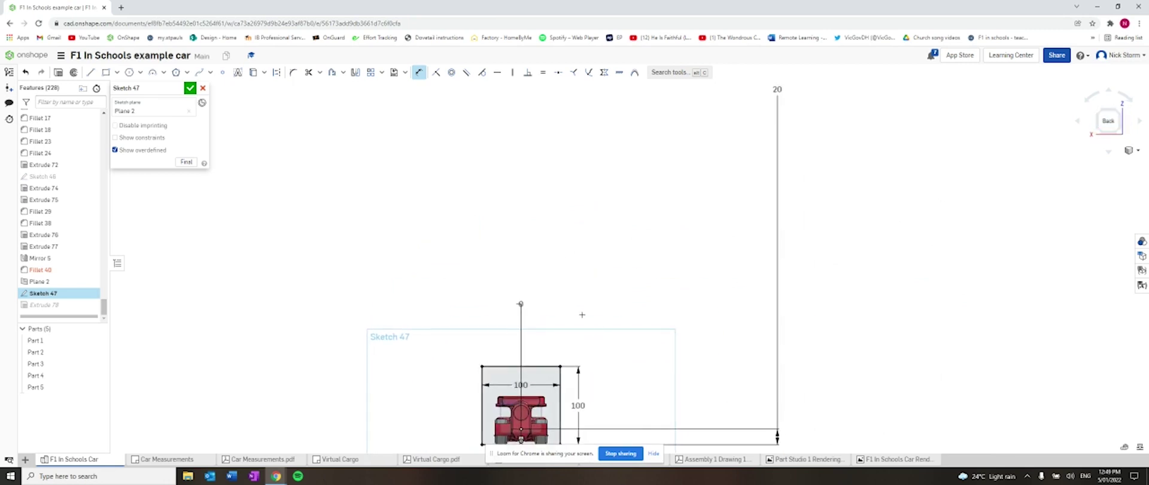
{"action": "scroll", "coordinate": [538, 389], "scroll_direction": "up", "scroll_amount": 10}
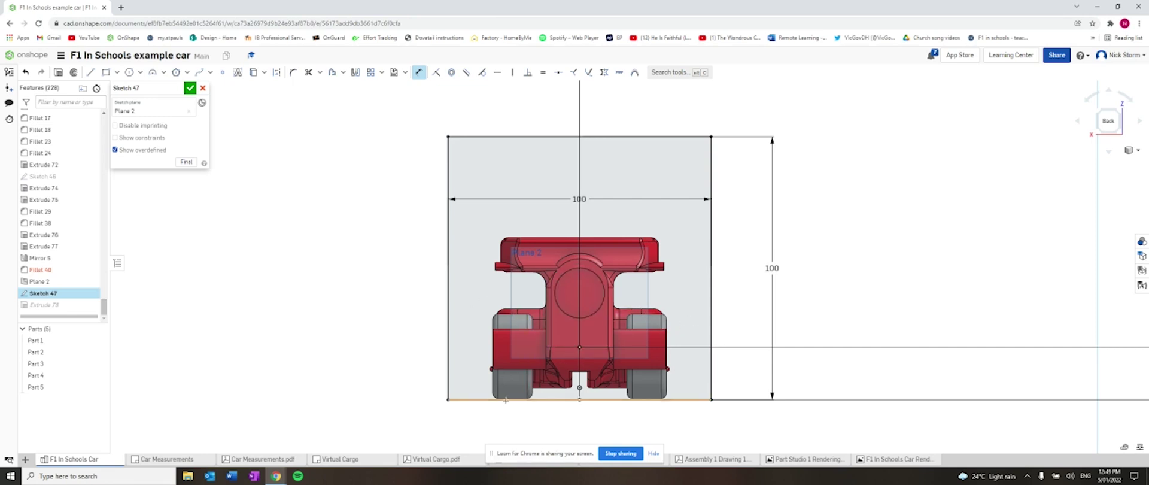
{"action": "scroll", "coordinate": [508, 395], "scroll_direction": "up", "scroll_amount": 8}
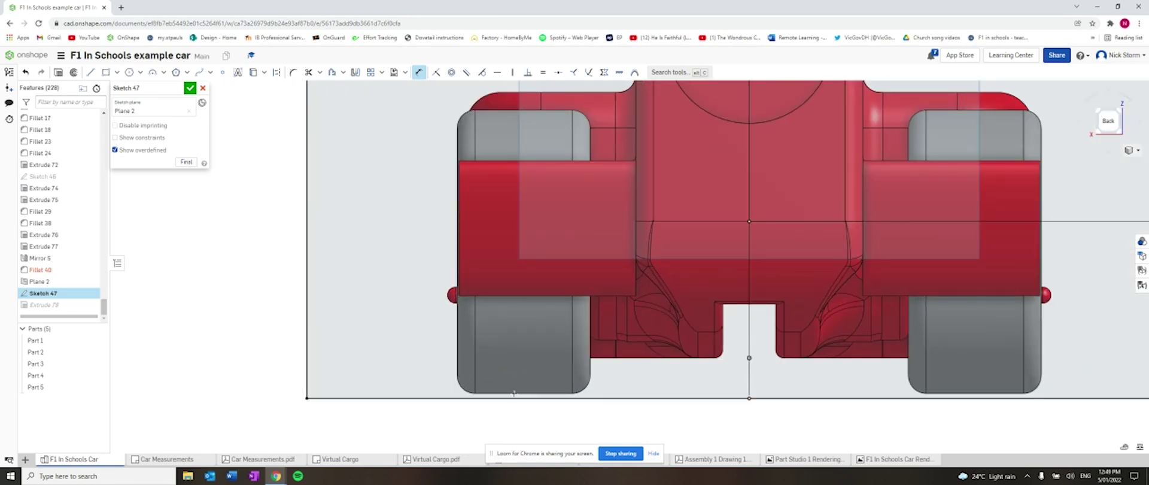
{"action": "scroll", "coordinate": [793, 358], "scroll_direction": "down", "scroll_amount": 5}
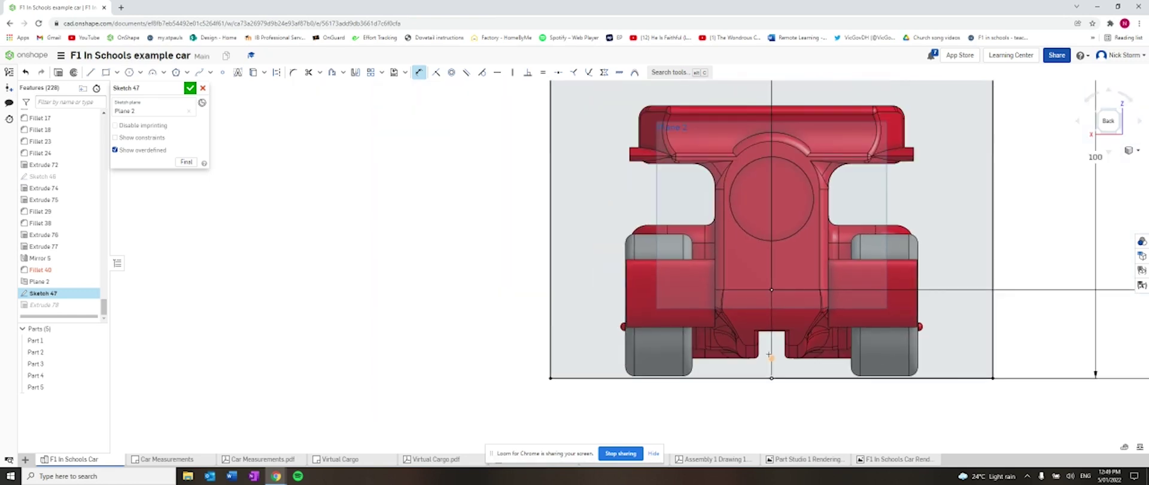
{"action": "scroll", "coordinate": [700, 301], "scroll_direction": "down", "scroll_amount": 7}
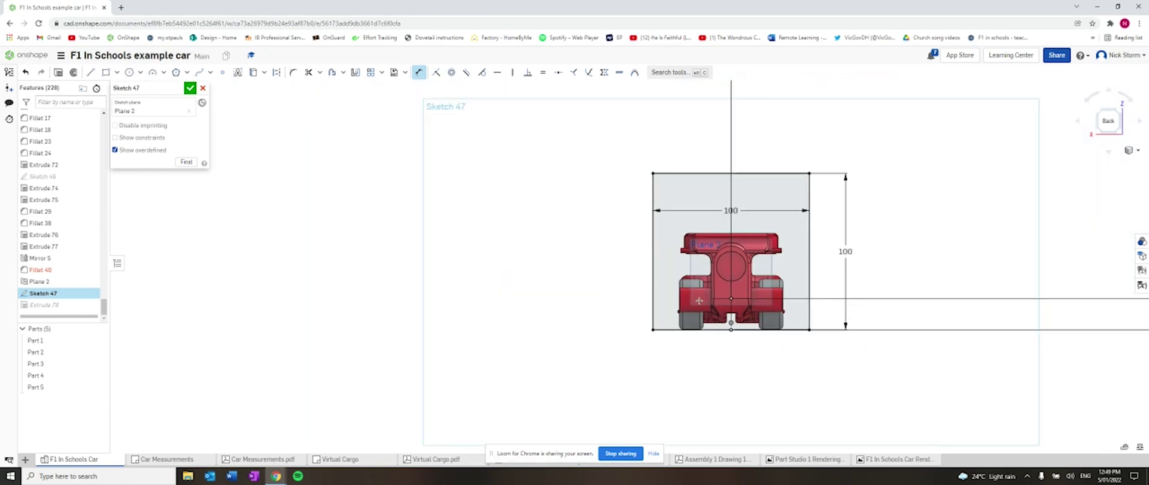
{"action": "left_click", "coordinate": [190, 88]}
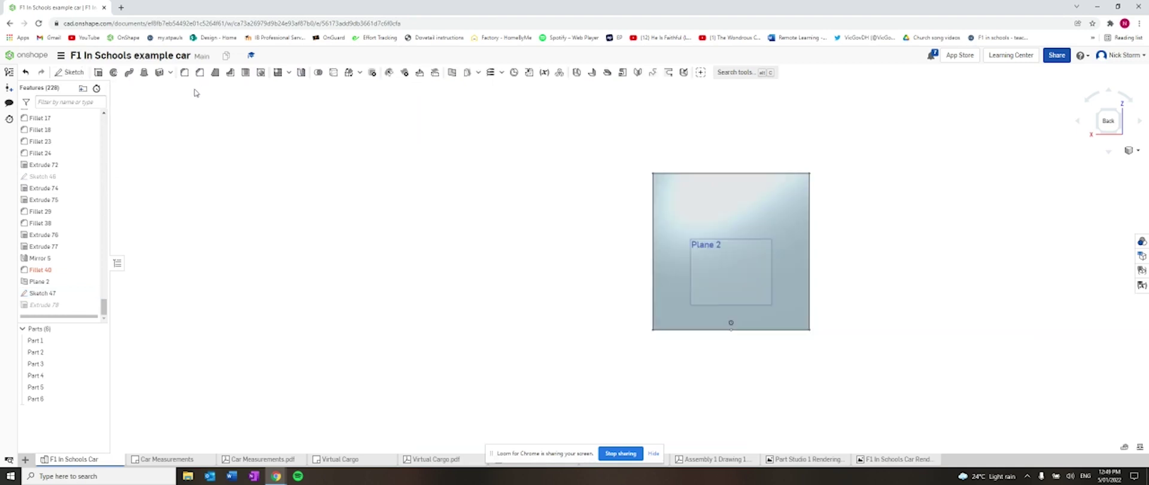
Step: Make the 600 mm box part transparent and orbit to inspect the red car inside it
{"action": "left_click", "coordinate": [1095, 124]}
{"action": "left_click", "coordinate": [1101, 122]}
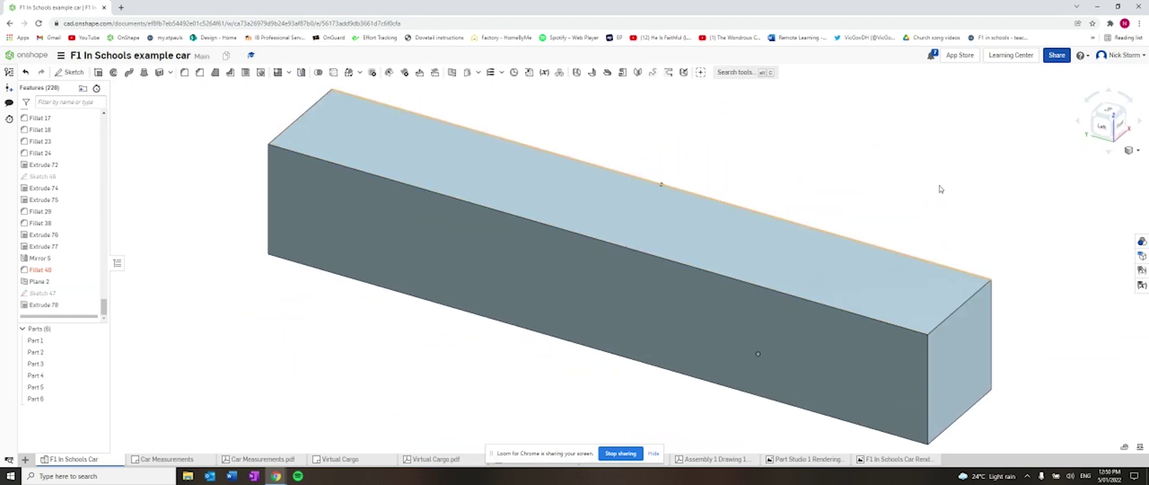
{"action": "left_click", "coordinate": [1125, 115]}
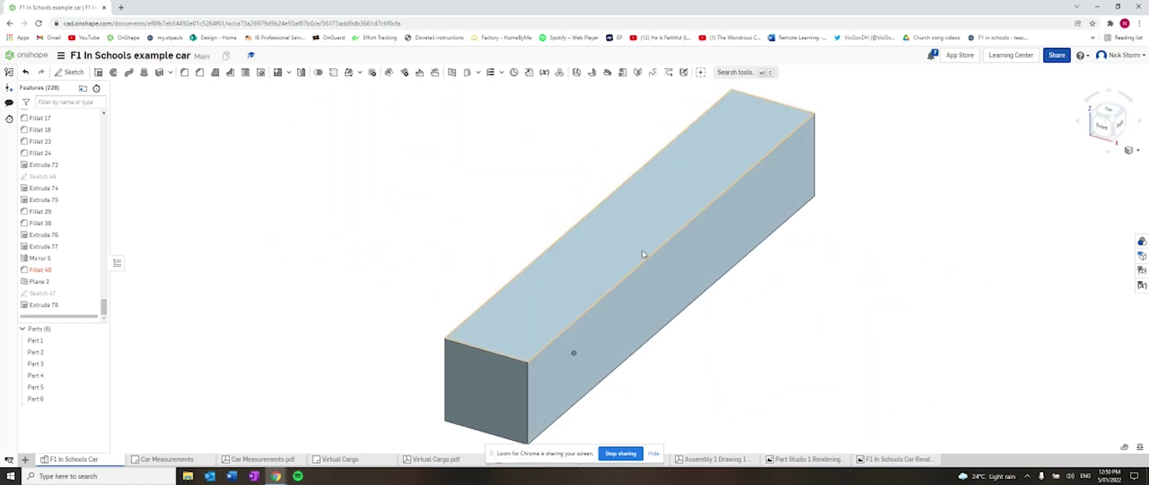
{"action": "right_click", "coordinate": [642, 250]}
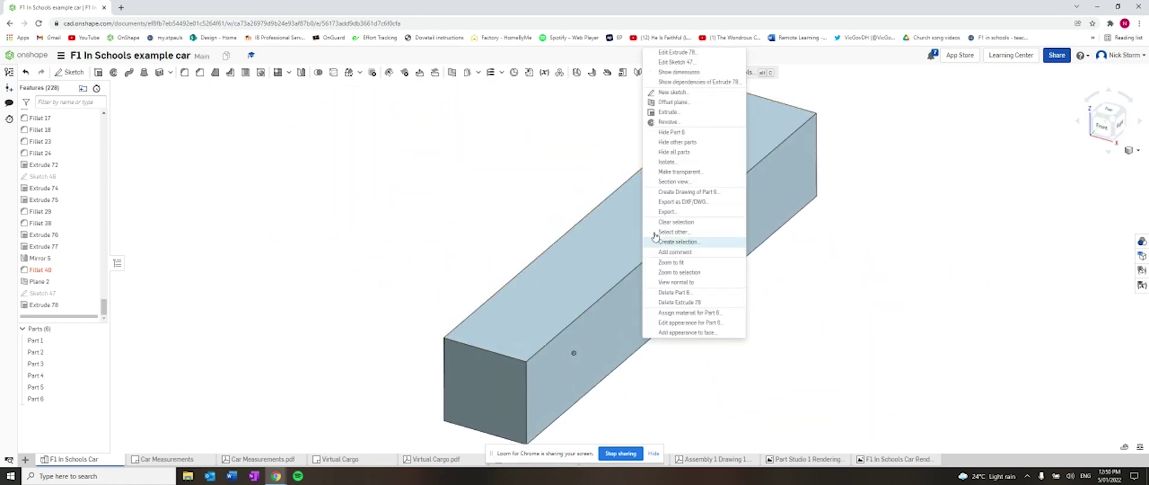
{"action": "left_click", "coordinate": [677, 173]}
{"action": "right_click_drag", "start_coordinate": [699, 365], "coordinate": [664, 359]}
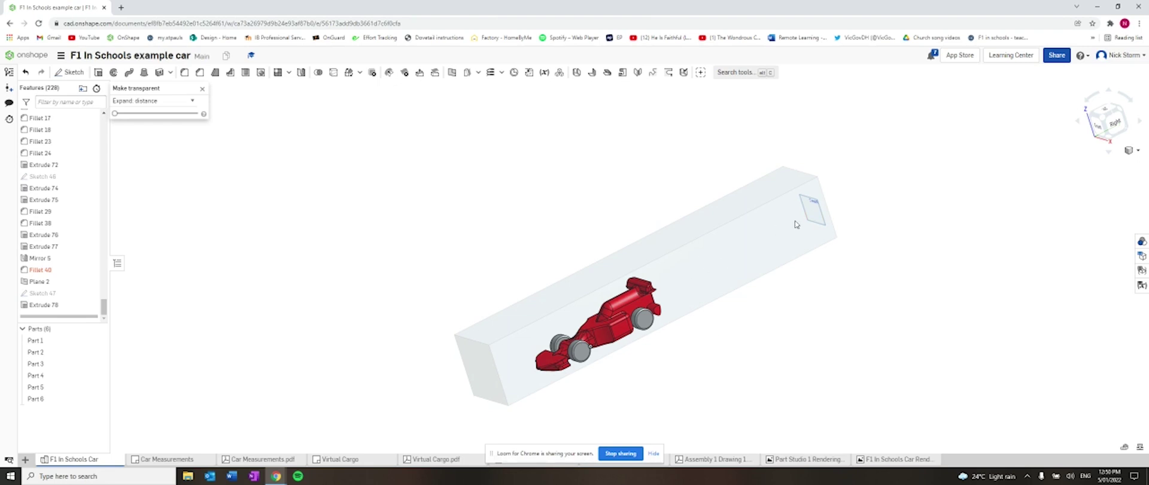
{"action": "right_click_drag", "start_coordinate": [561, 198], "coordinate": [578, 189]}
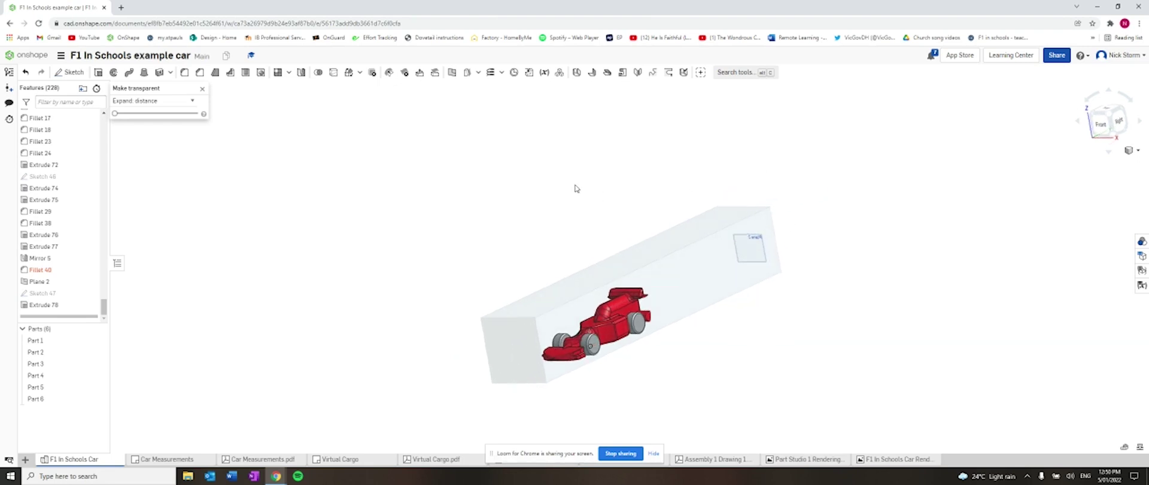
{"action": "left_click", "coordinate": [1110, 116]}
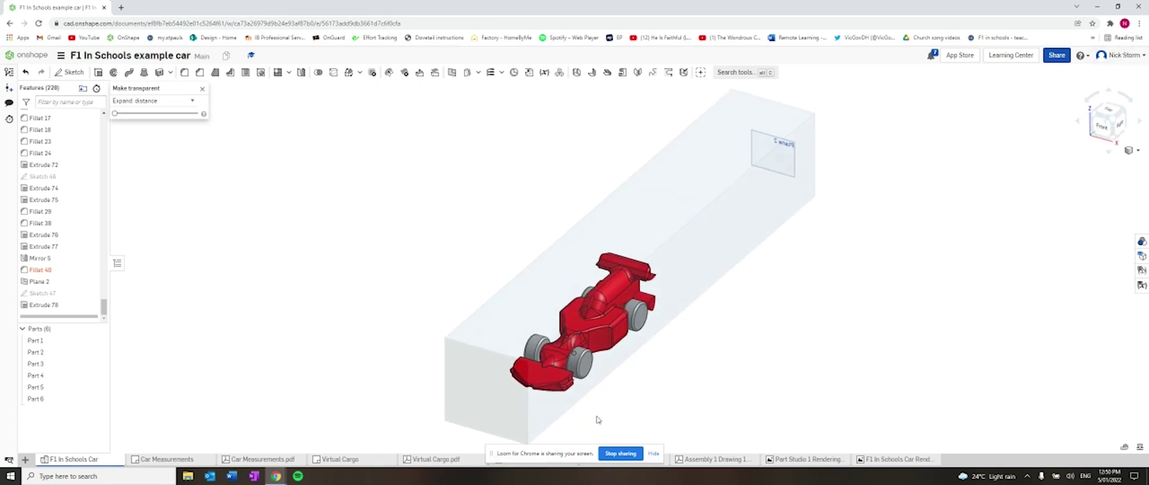
Step: Export the F1 In Schools Car part studio as a SOLIDWORKS download named 'F1 In Schools Car 1'
{"action": "right_click", "coordinate": [85, 462]}
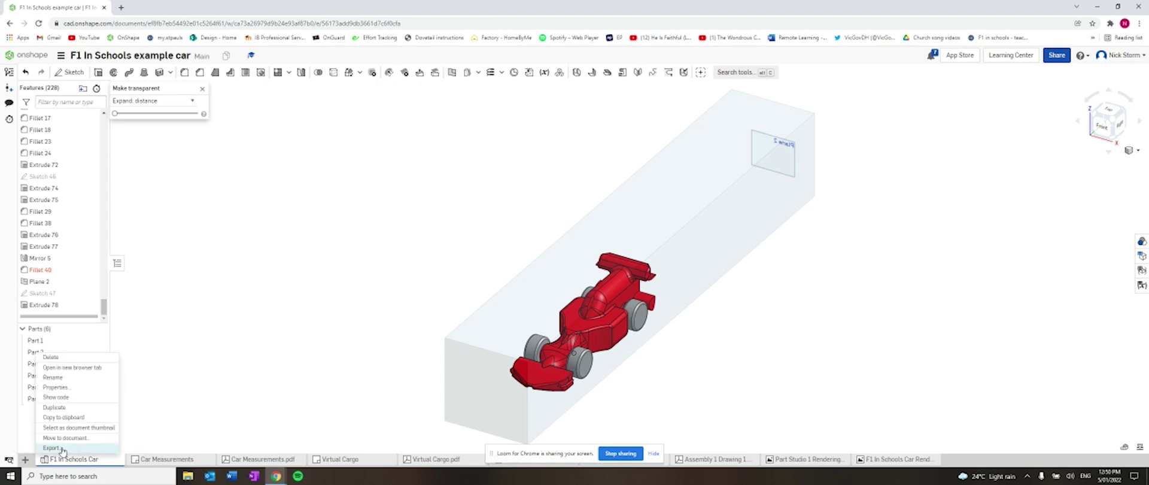
{"action": "left_click", "coordinate": [63, 444]}
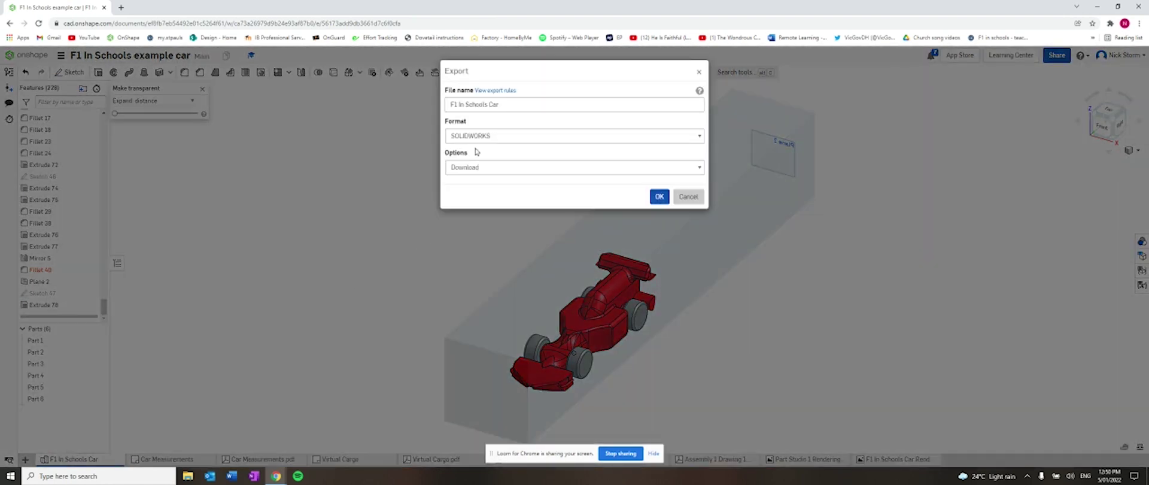
{"action": "left_click", "coordinate": [479, 137]}
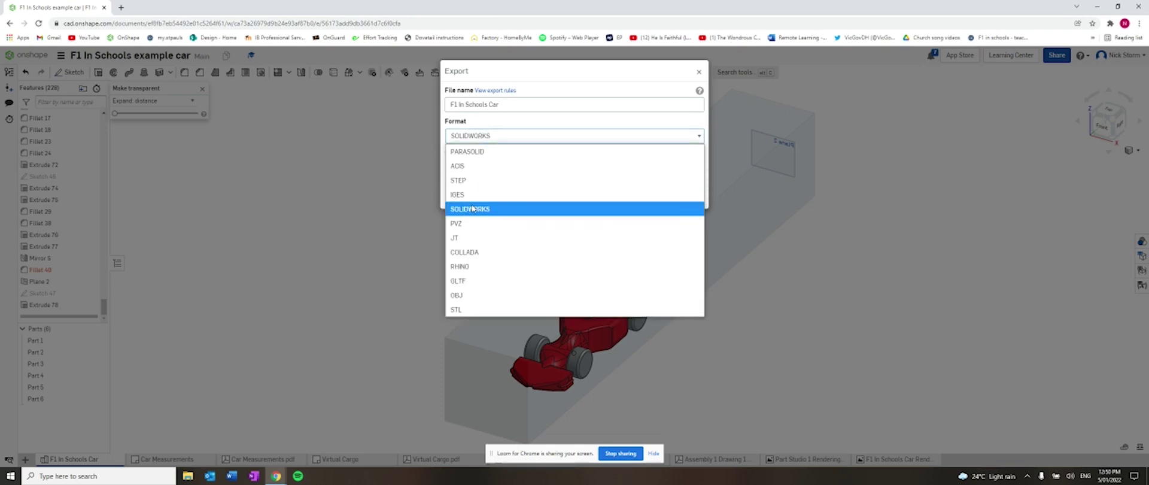
{"action": "left_click", "coordinate": [490, 211]}
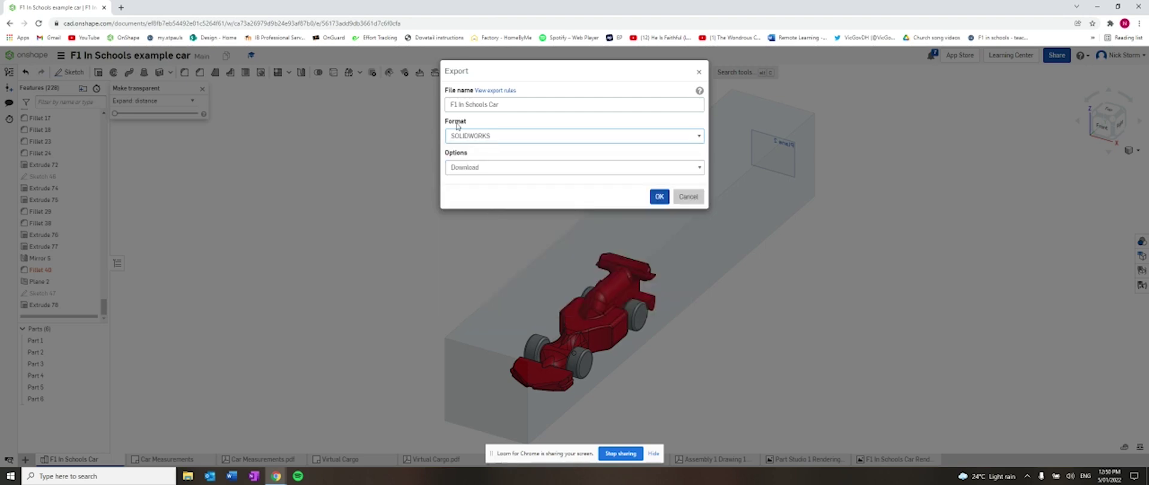
{"action": "left_click", "coordinate": [530, 103]}
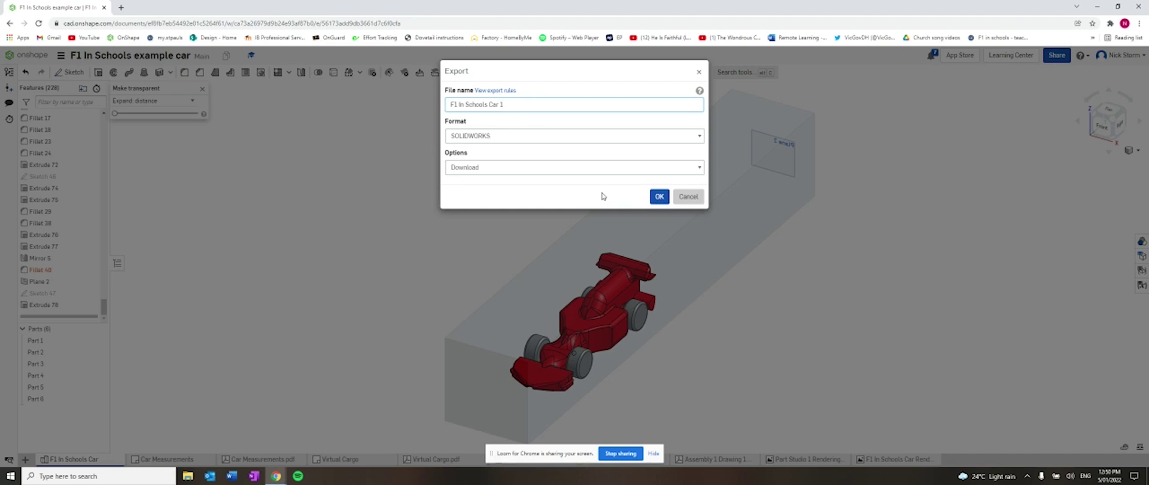
{"action": "left_click", "coordinate": [659, 197]}
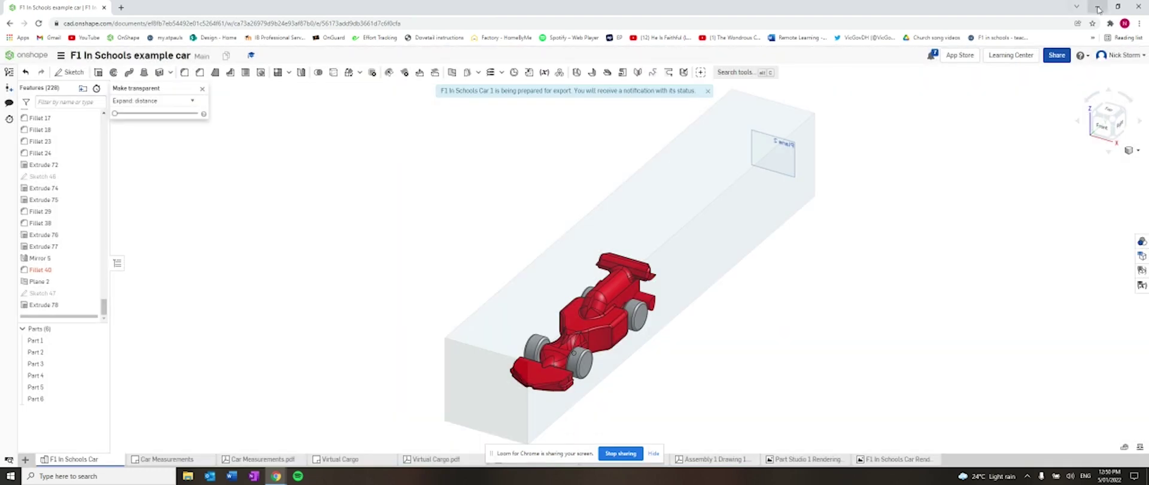
Step: Minimize Chrome and launch Autodesk CFD 2021 from its desktop icon
{"action": "left_click", "coordinate": [1099, 8]}
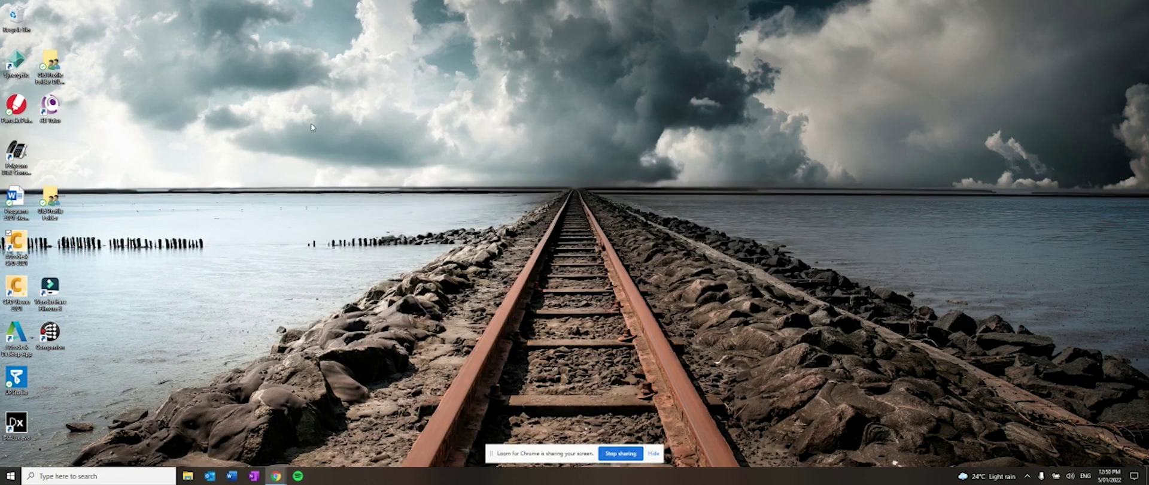
{"action": "double_click", "coordinate": [24, 242]}
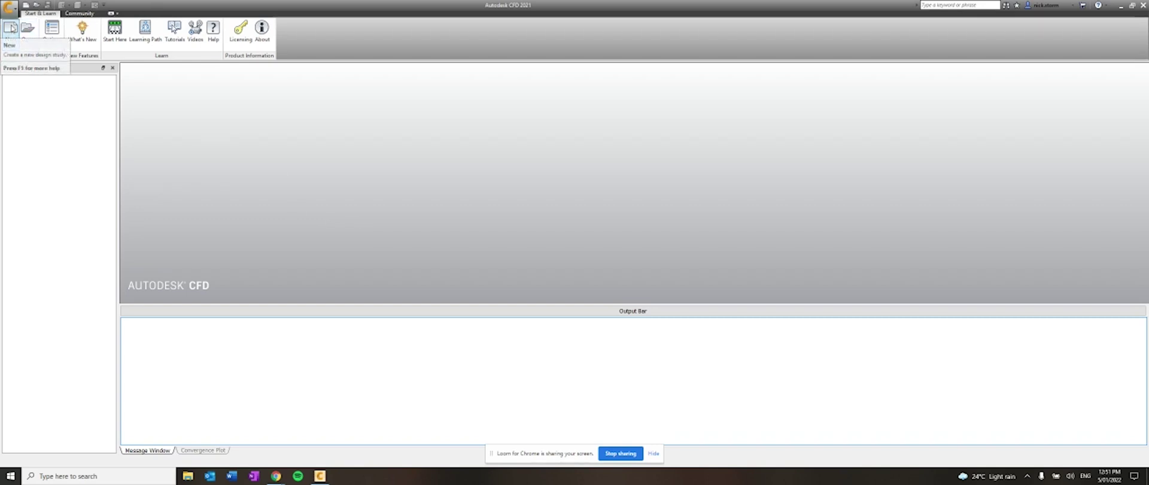
Step: Create a new design study named 'F1 car example' from F1 In Schools Car 1.sldprt in Downloads
{"action": "left_click", "coordinate": [11, 28]}
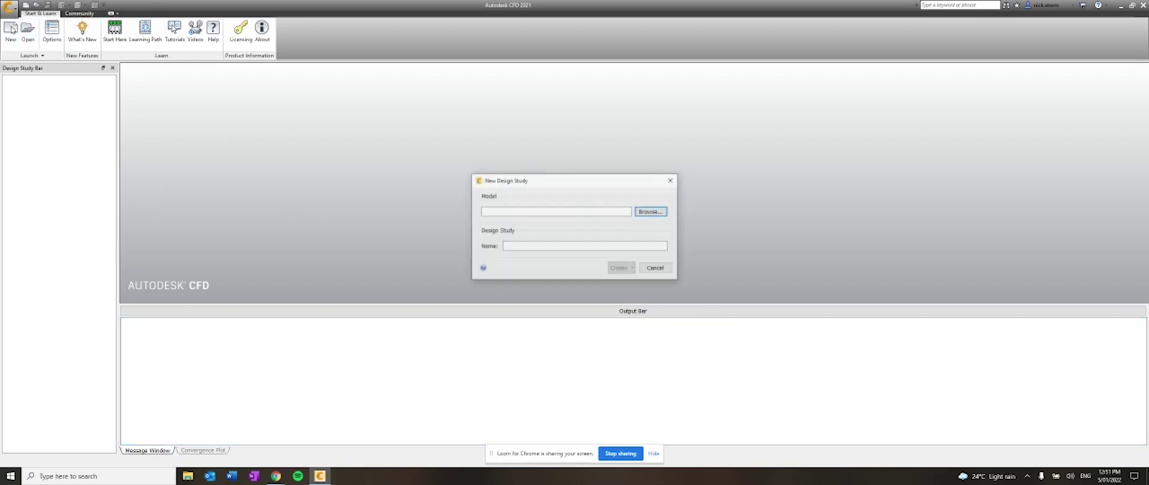
{"action": "left_click", "coordinate": [650, 212]}
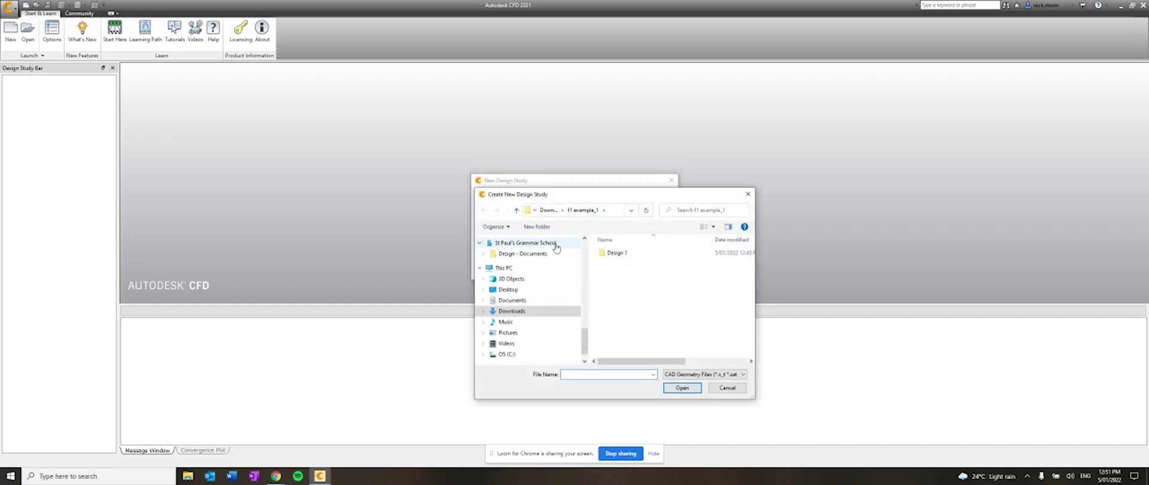
{"action": "left_click", "coordinate": [514, 311]}
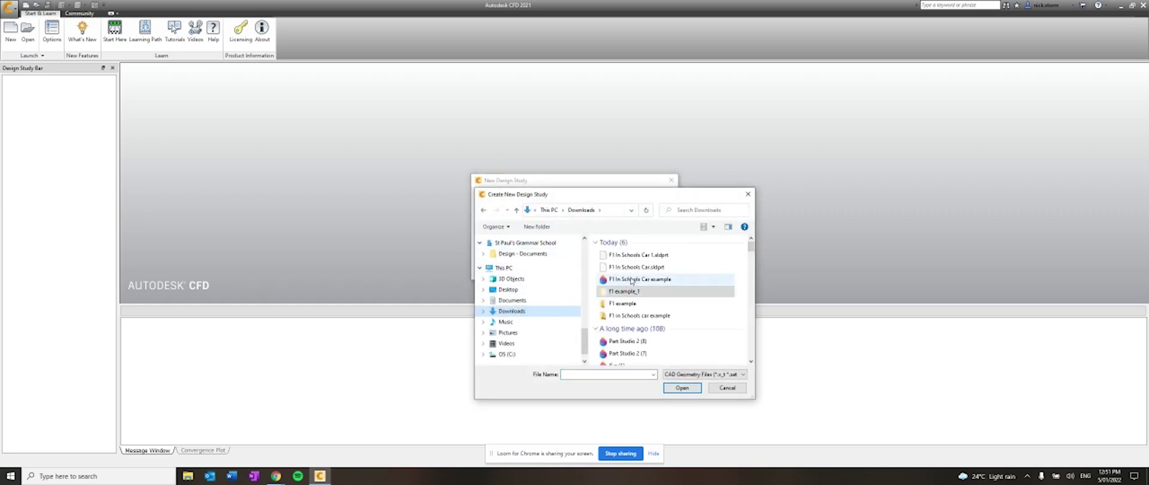
{"action": "left_click", "coordinate": [625, 255]}
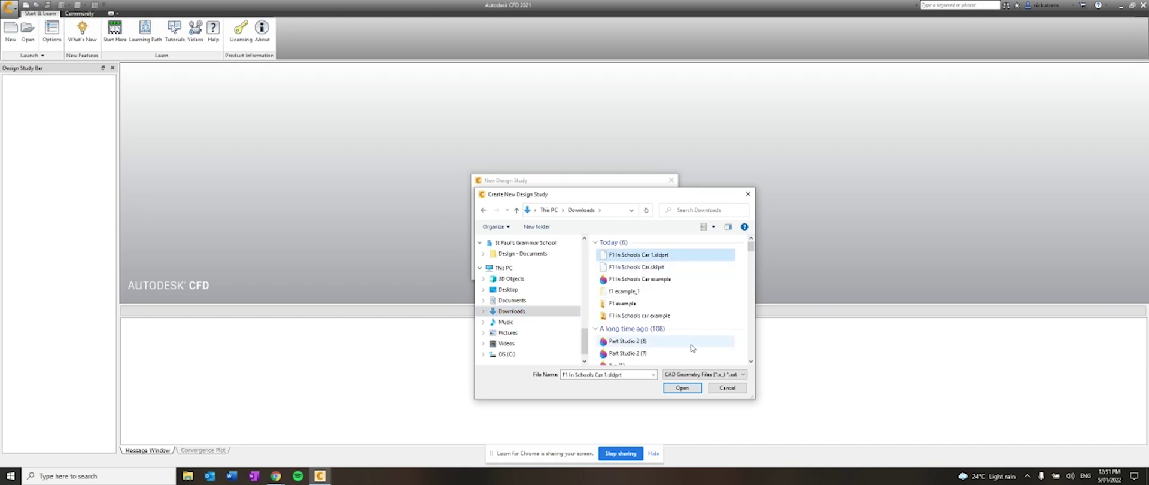
{"action": "left_click", "coordinate": [682, 388]}
{"action": "left_click", "coordinate": [526, 247]}
{"action": "type", "text": "F1 c"}
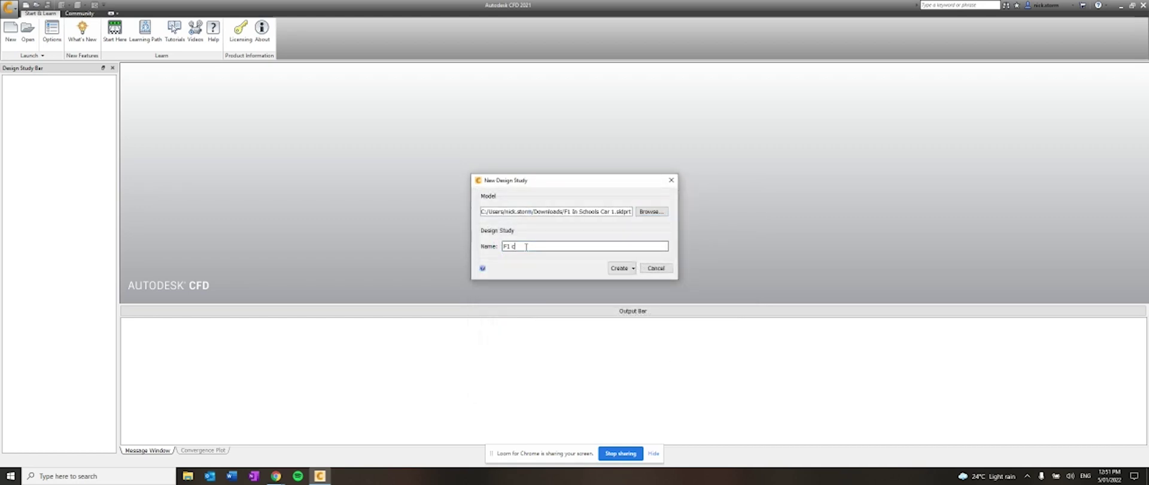
{"action": "type", "text": "ar example"}
{"action": "left_click", "coordinate": [620, 268]}
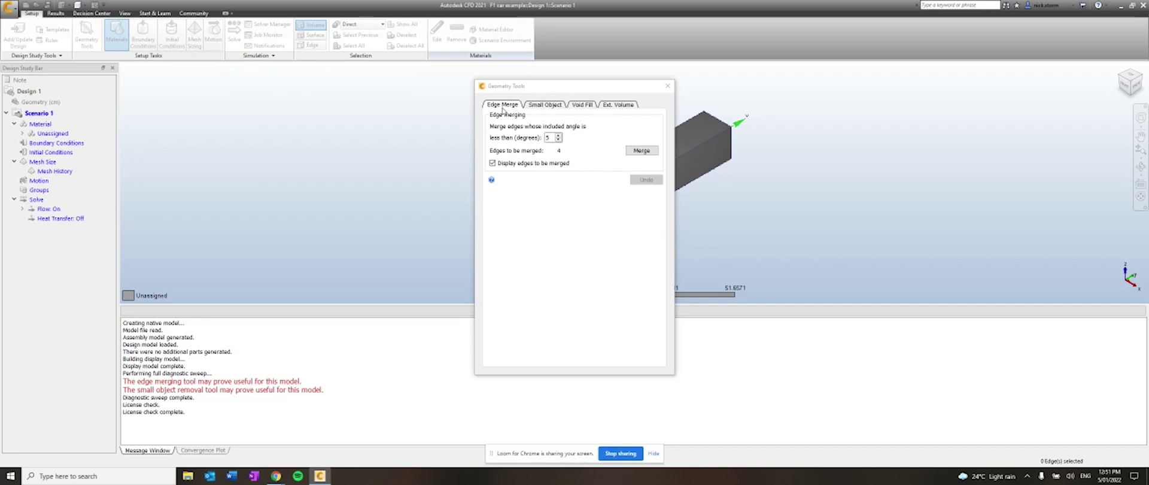
Step: Merge the 4 small-angle edges, remove the 5 small edges, and close Geometry Tools
{"action": "left_click", "coordinate": [641, 151]}
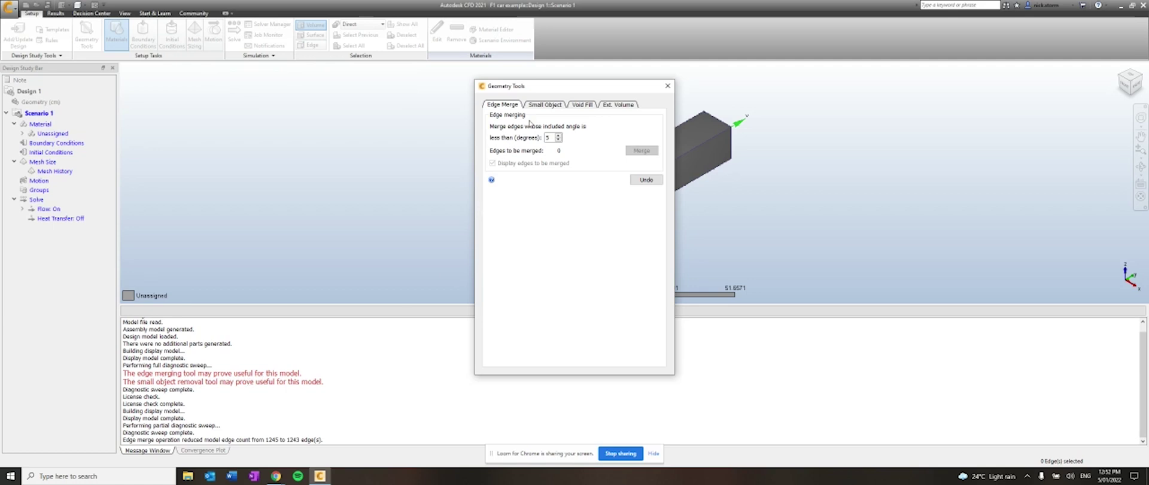
{"action": "left_click", "coordinate": [546, 103]}
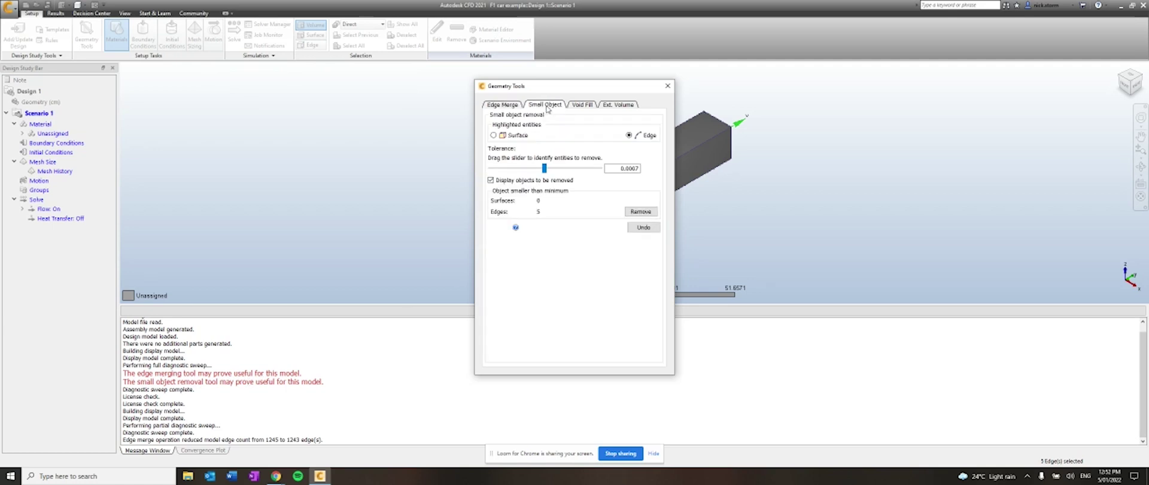
{"action": "left_click", "coordinate": [640, 211]}
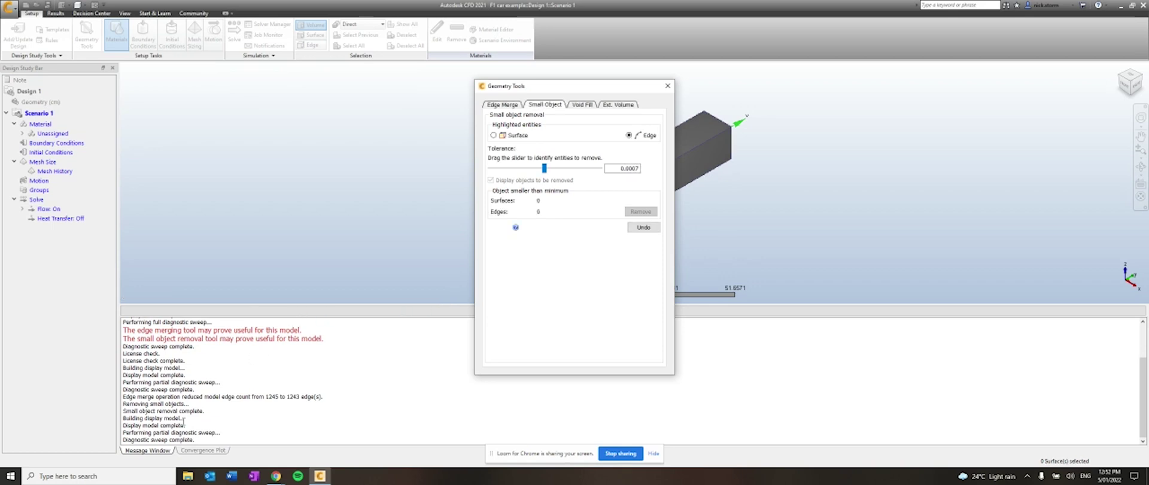
{"action": "left_click", "coordinate": [667, 86]}
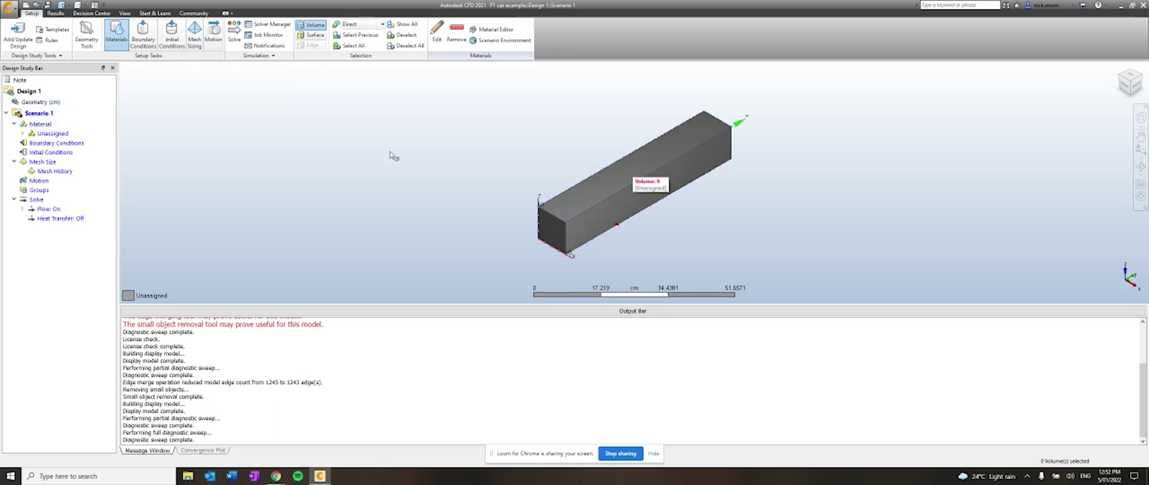
Step: Assign Fluid material Air, with Environment set, to the unassigned outer box volume
{"action": "double_click", "coordinate": [29, 134]}
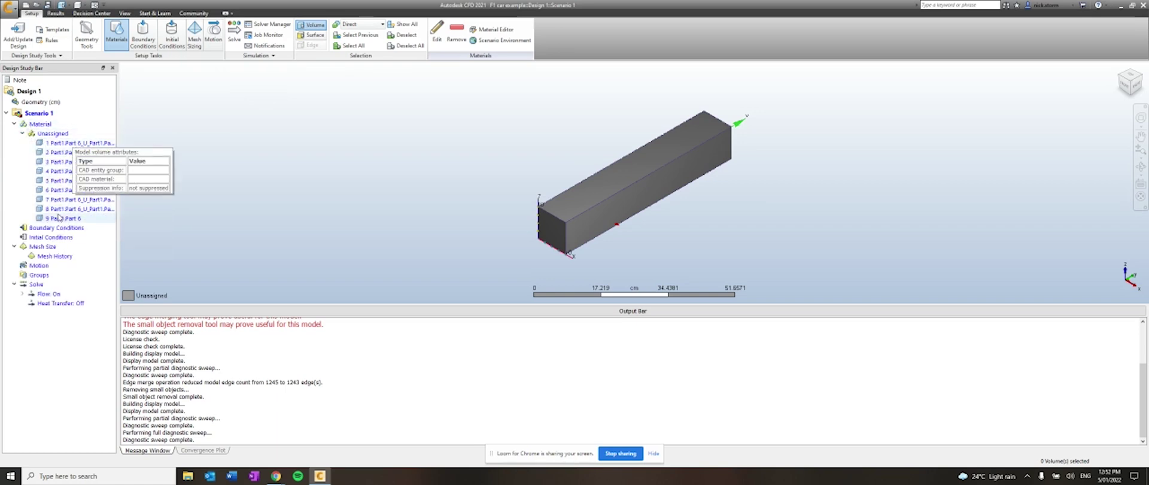
{"action": "left_click", "coordinate": [590, 199]}
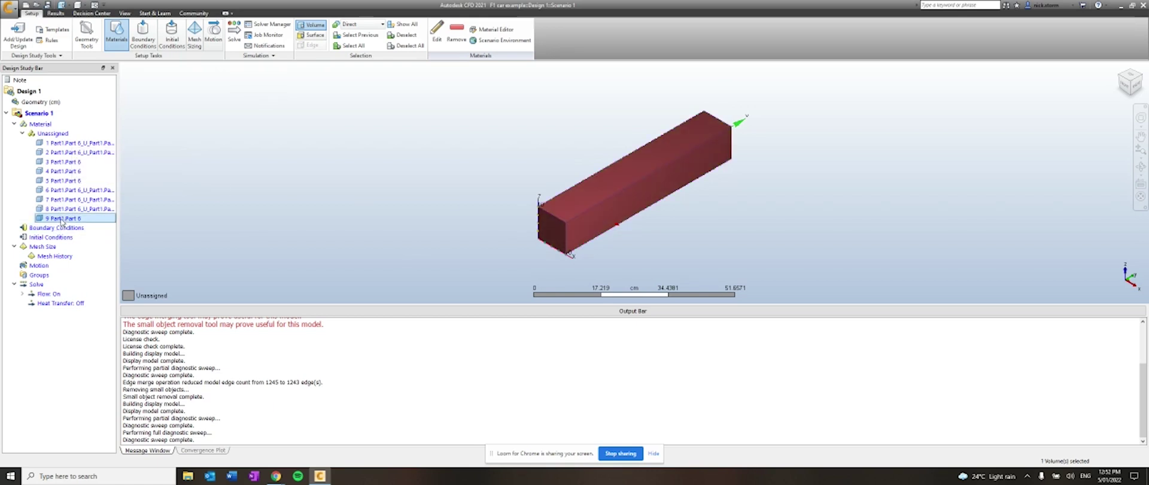
{"action": "right_click", "coordinate": [64, 221]}
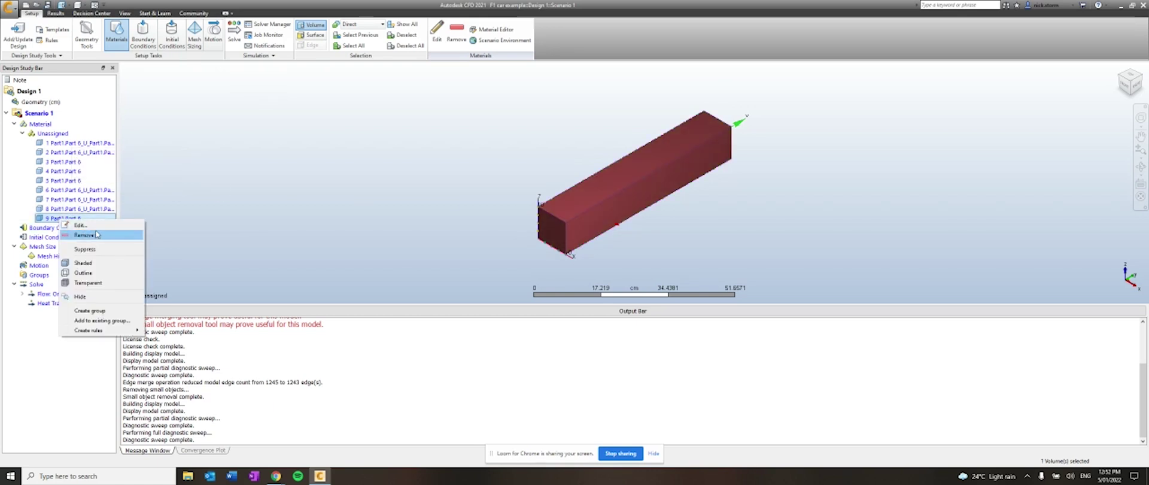
{"action": "left_click", "coordinate": [80, 226]}
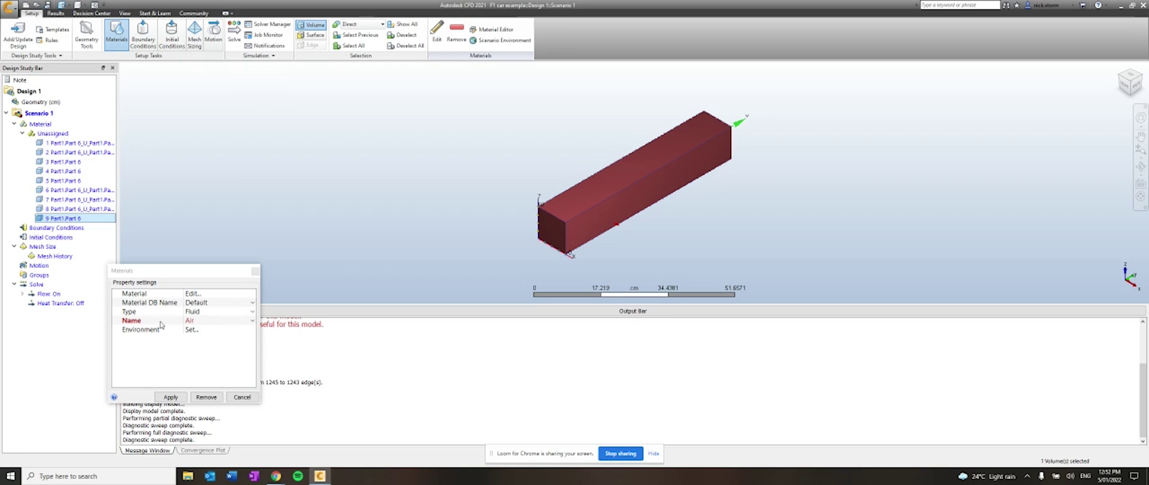
{"action": "left_click", "coordinate": [203, 330]}
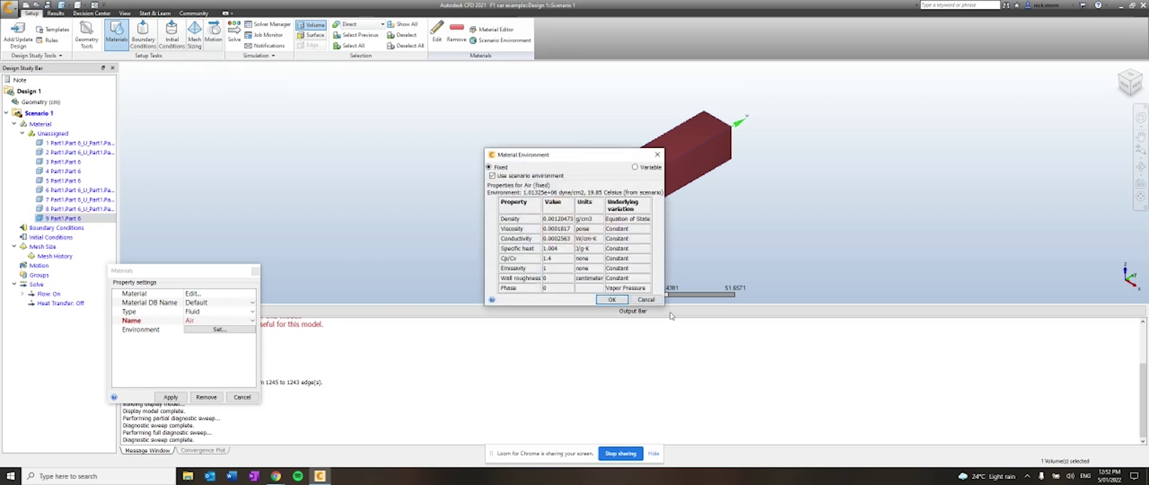
{"action": "left_click", "coordinate": [654, 300]}
{"action": "left_click", "coordinate": [183, 397]}
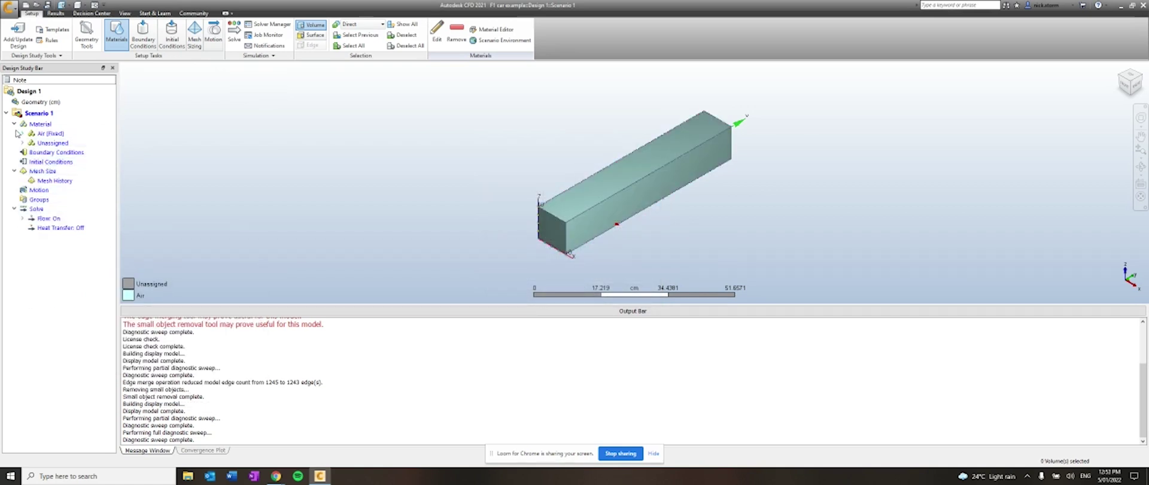
Step: Open the material editor for all unassigned volumes and browse the available material names
{"action": "left_click", "coordinate": [23, 144]}
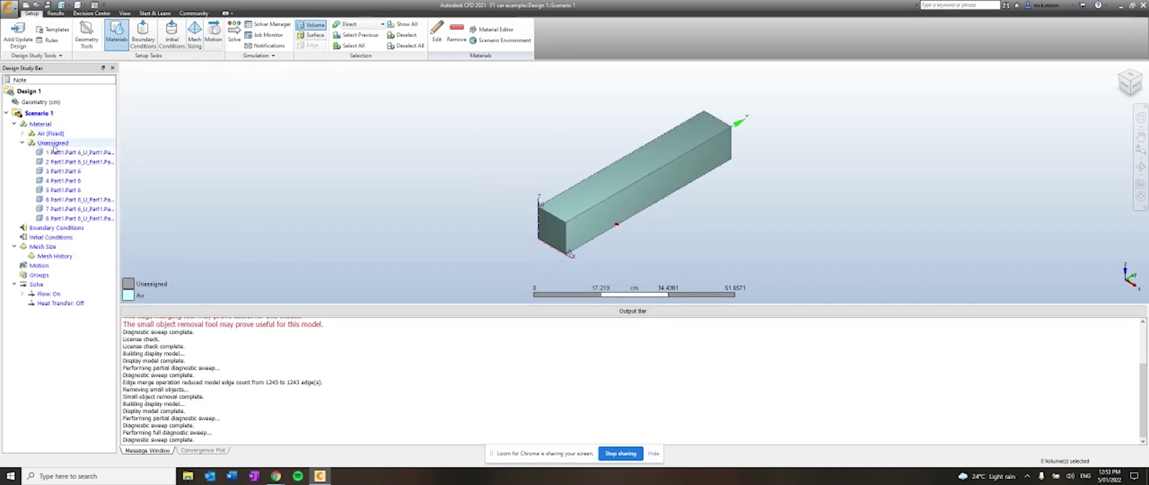
{"action": "mouse_move", "coordinate": [56, 148]}
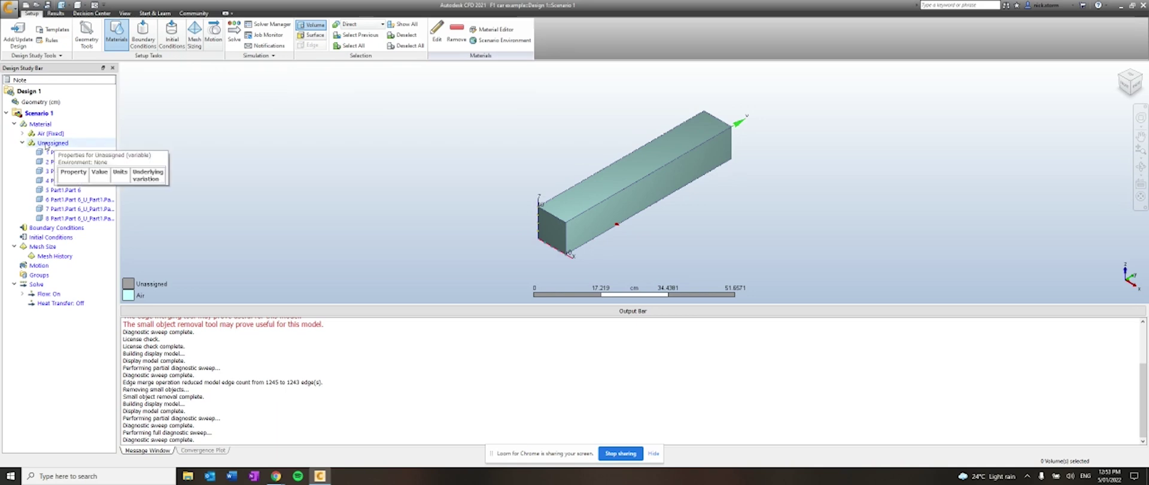
{"action": "right_click", "coordinate": [54, 145]}
{"action": "left_click", "coordinate": [71, 161]}
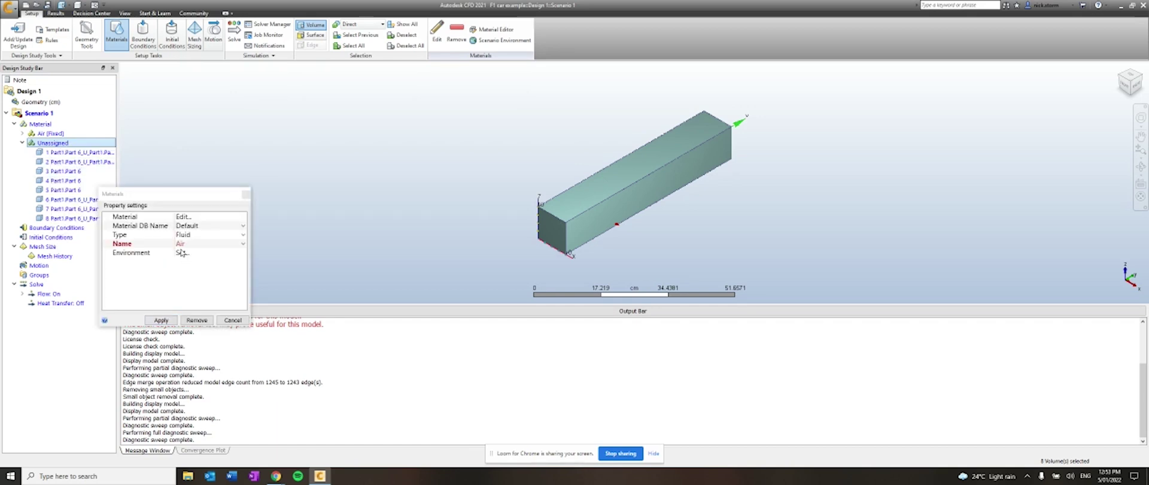
{"action": "left_click", "coordinate": [198, 243]}
{"action": "scroll", "coordinate": [204, 294], "scroll_direction": "down", "scroll_amount": 6}
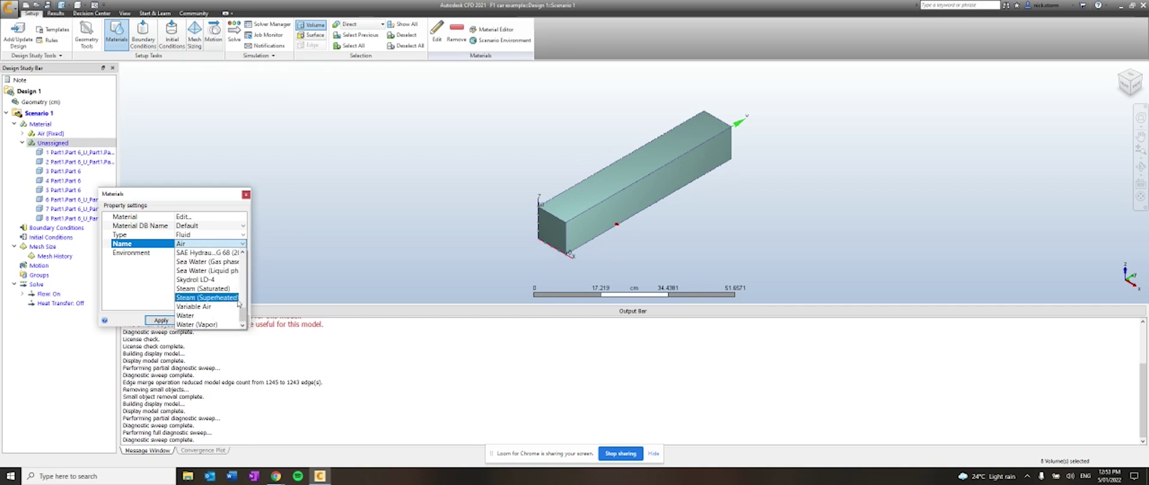
{"action": "left_click_drag", "start_coordinate": [242, 314], "coordinate": [249, 266]}
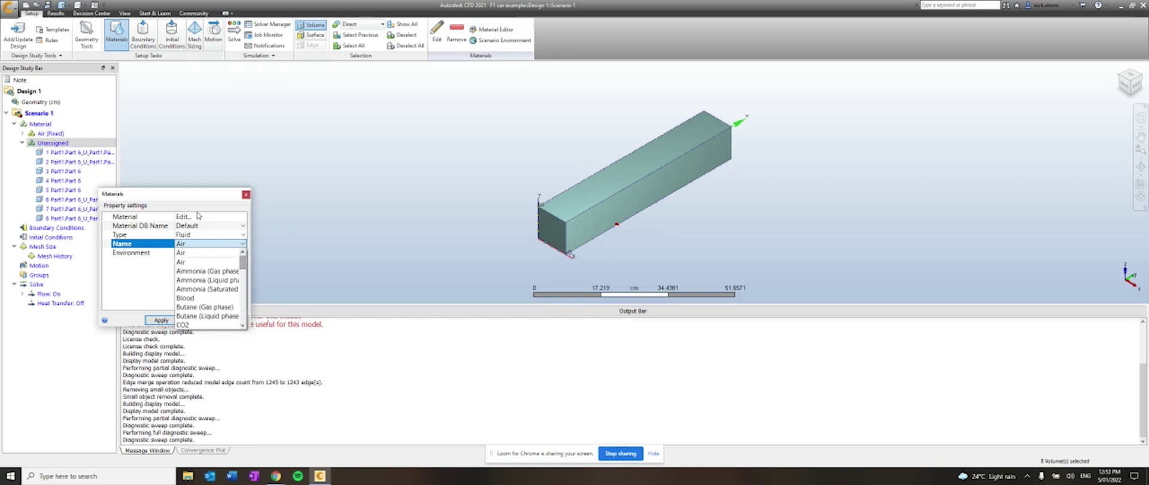
{"action": "left_click", "coordinate": [197, 252]}
{"action": "left_click", "coordinate": [203, 216]}
{"action": "key", "text": "Escape"}
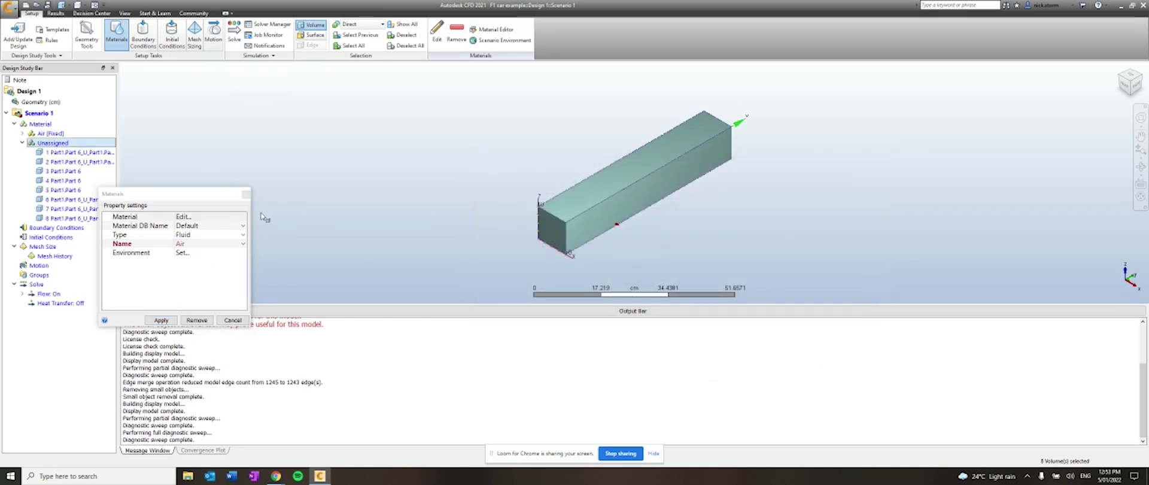
Step: Set the material type to Solid with name Wood (Soft) and apply it to the car volumes
{"action": "left_click", "coordinate": [191, 236]}
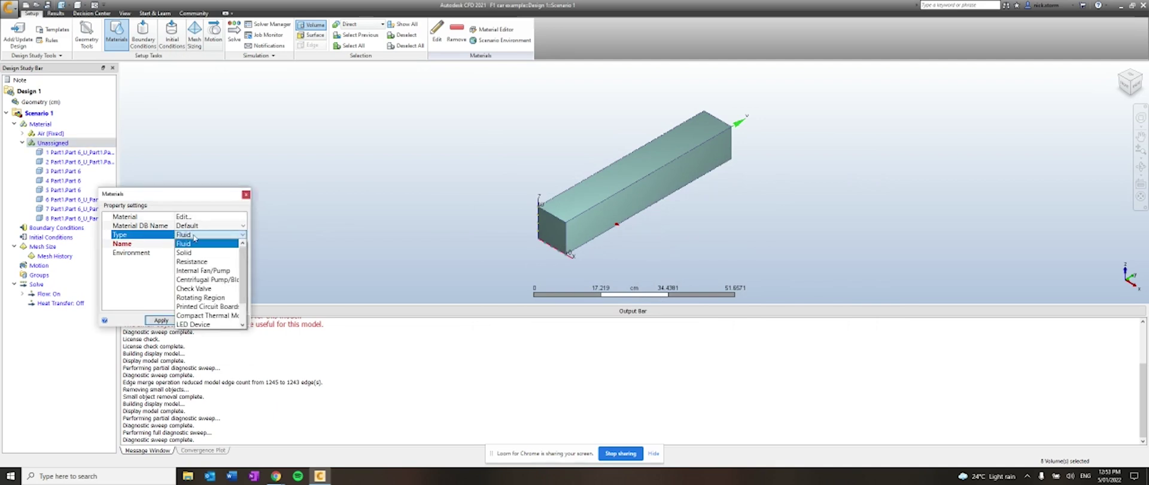
{"action": "left_click", "coordinate": [190, 253]}
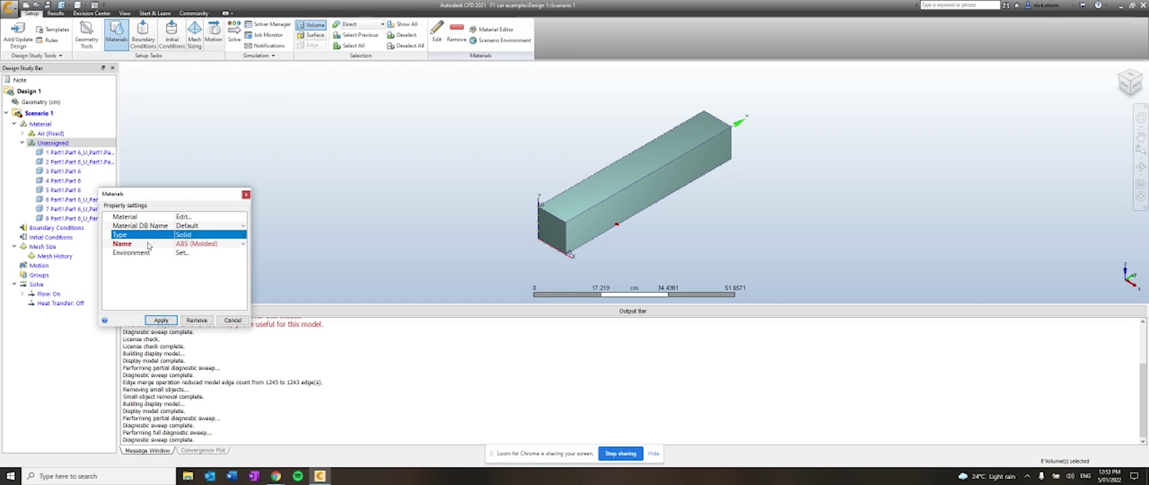
{"action": "left_click", "coordinate": [242, 243]}
{"action": "left_click_drag", "start_coordinate": [242, 259], "coordinate": [243, 321]}
{"action": "left_click", "coordinate": [197, 317]}
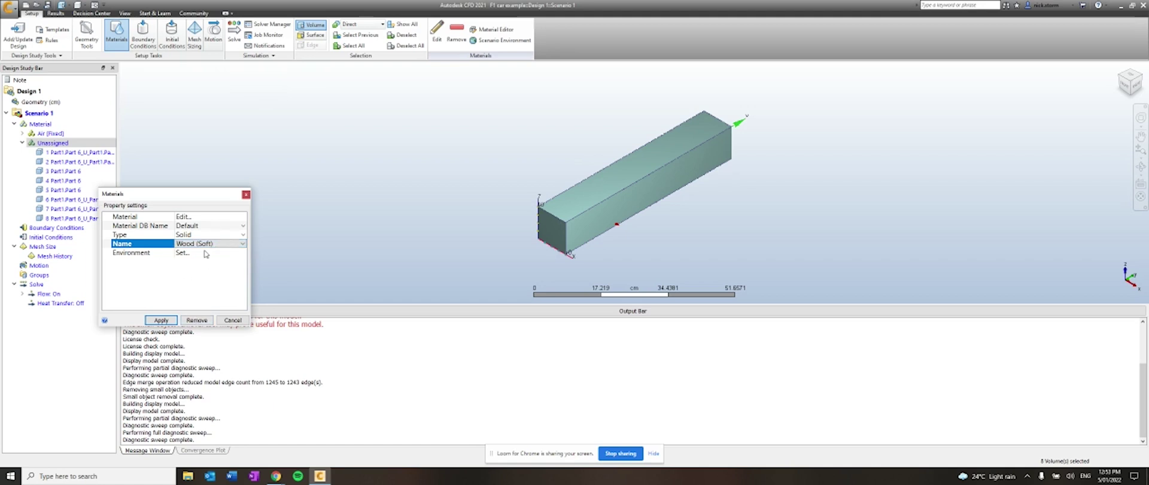
{"action": "left_click", "coordinate": [161, 320]}
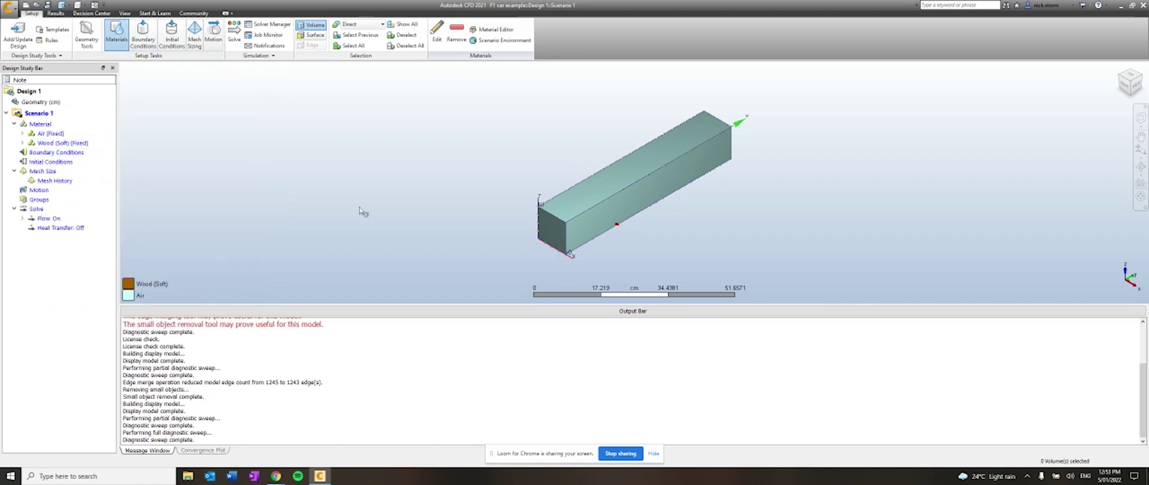
Step: Display the air box as an outline and zoom in on the wooden car
{"action": "right_click", "coordinate": [617, 212]}
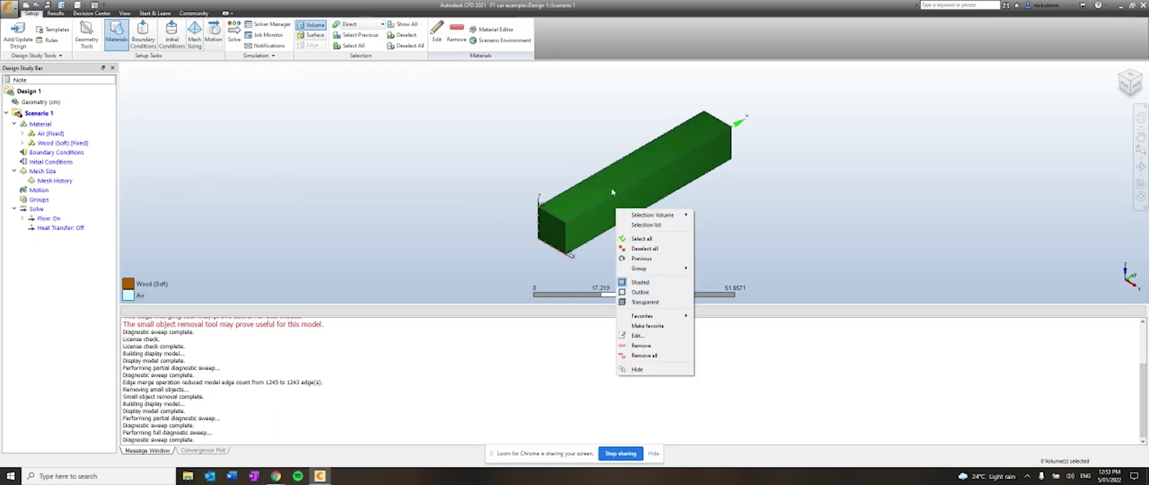
{"action": "left_click", "coordinate": [639, 292]}
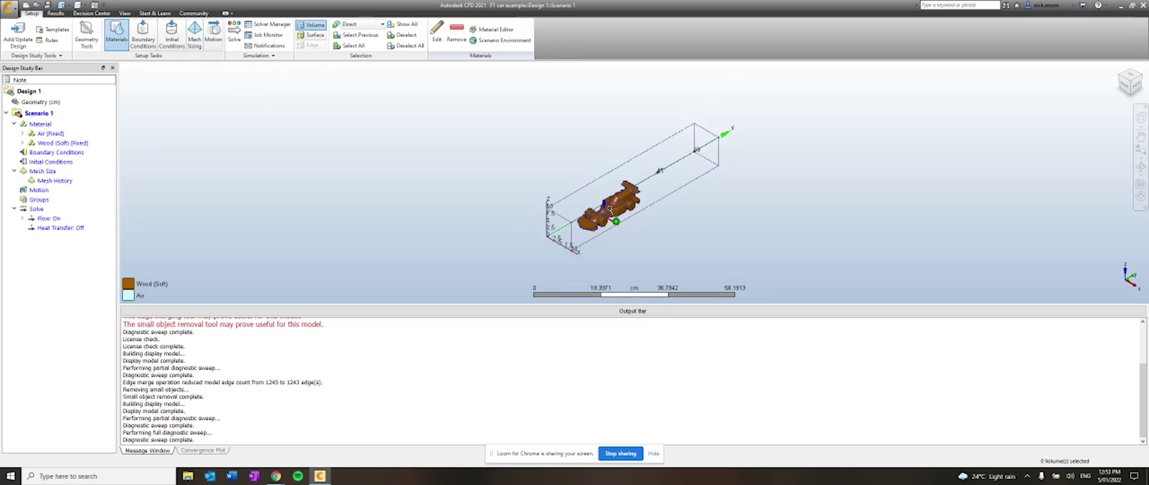
{"action": "scroll", "coordinate": [609, 209], "scroll_direction": "up", "scroll_amount": 2}
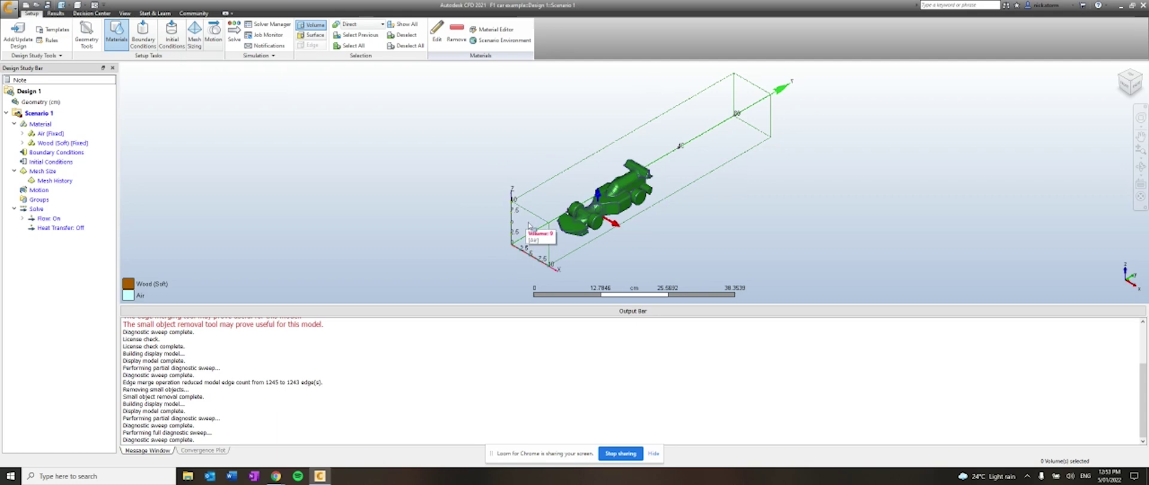
Step: Give the box's front inlet face a Velocity Normal boundary condition of 20 m/s
{"action": "left_click", "coordinate": [33, 155]}
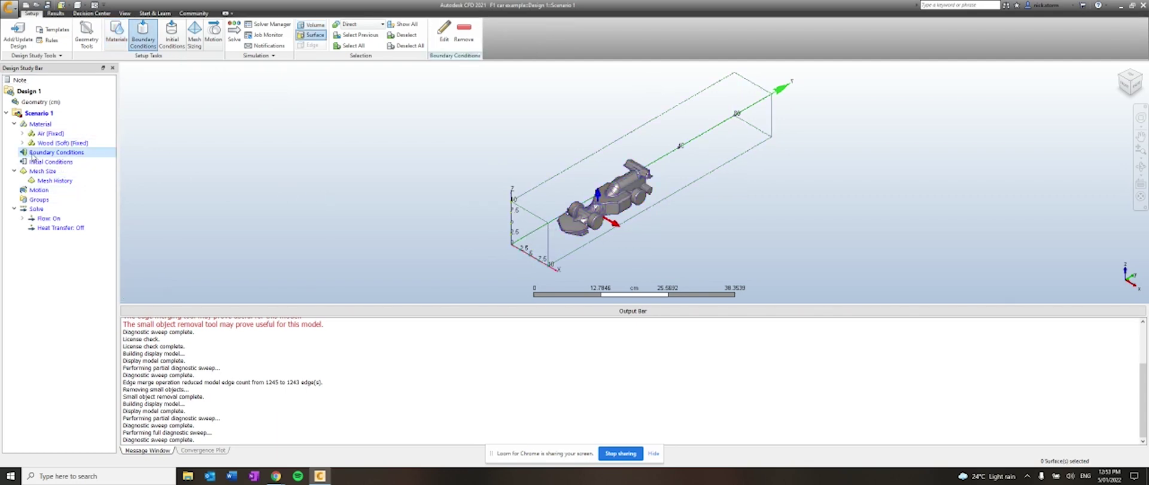
{"action": "left_click", "coordinate": [534, 232]}
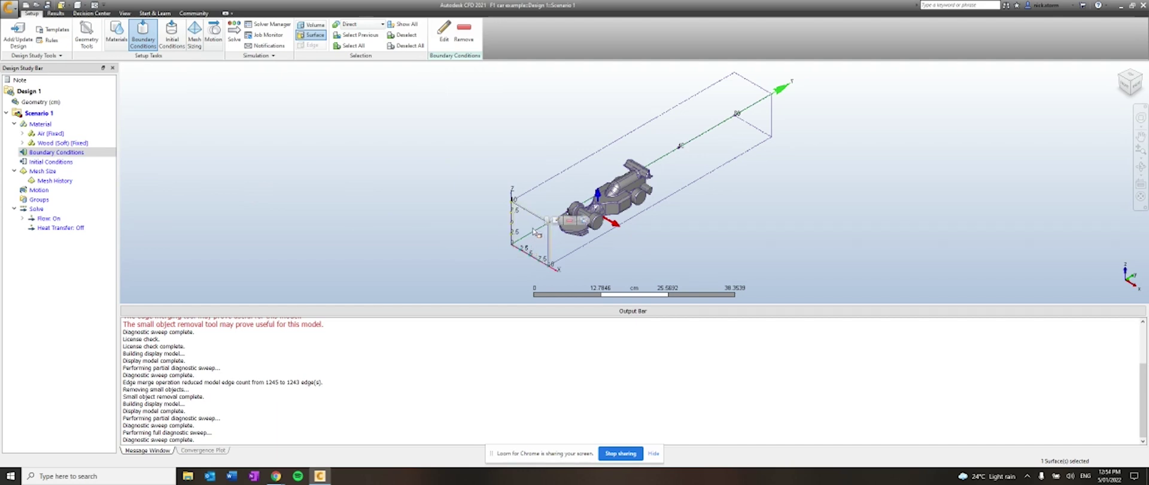
{"action": "right_click", "coordinate": [533, 232]}
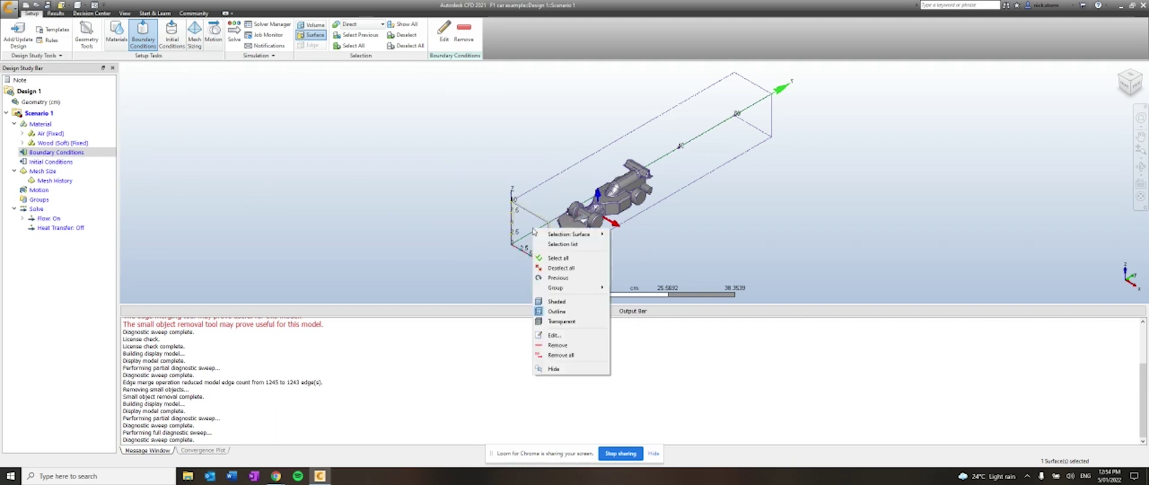
{"action": "right_click", "coordinate": [528, 225]}
{"action": "right_click", "coordinate": [529, 225]}
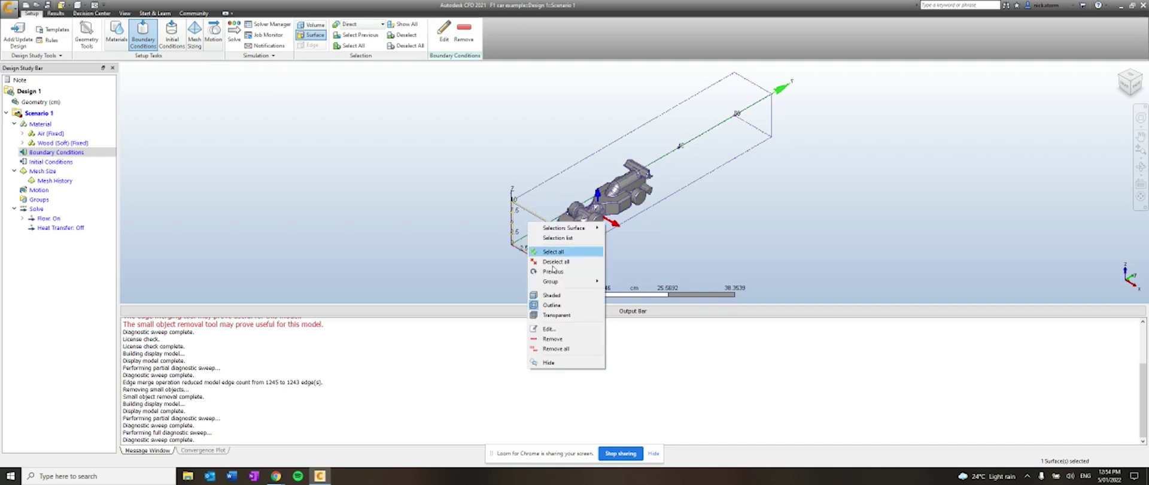
{"action": "left_click", "coordinate": [559, 329]}
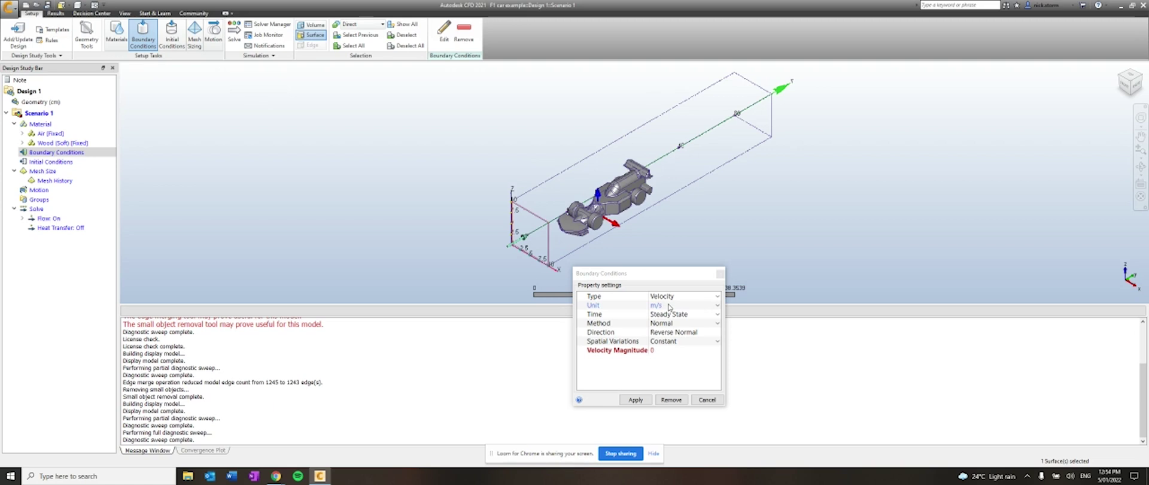
{"action": "left_click", "coordinate": [657, 350]}
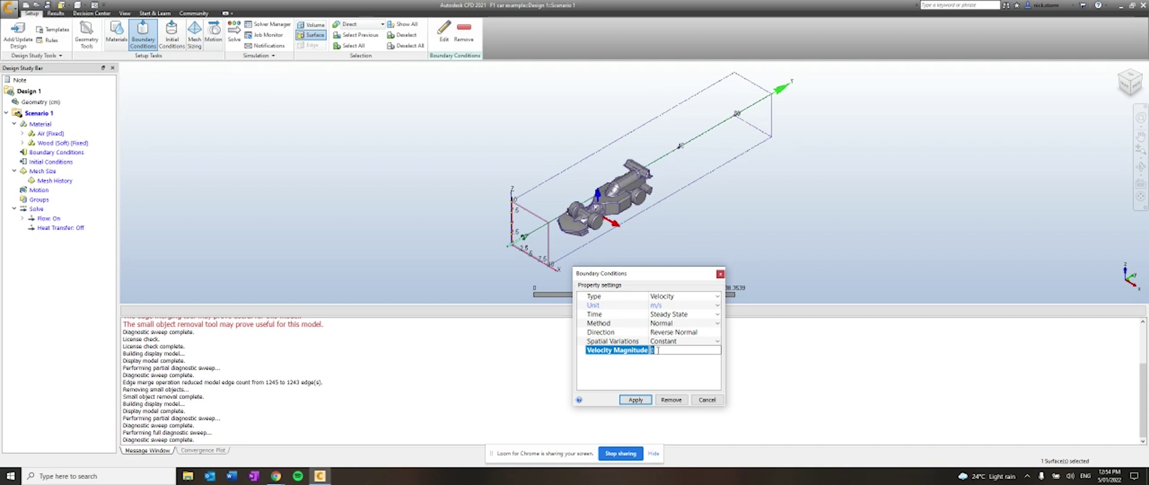
{"action": "type", "text": "20"}
{"action": "left_click", "coordinate": [638, 399]}
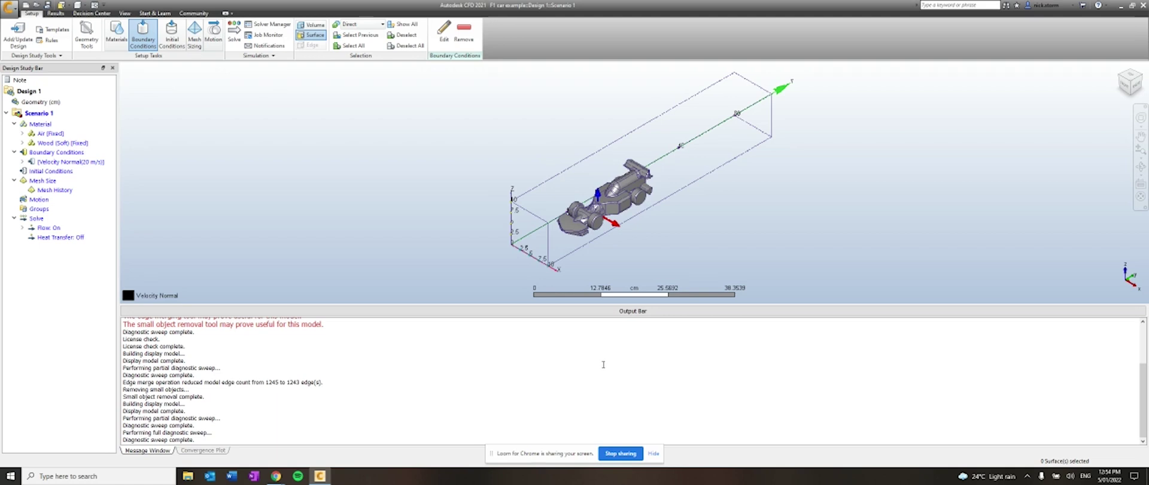
Step: Make the opposite outlet face a Pressure boundary condition of 0 Pa gage
{"action": "left_click", "coordinate": [1125, 77]}
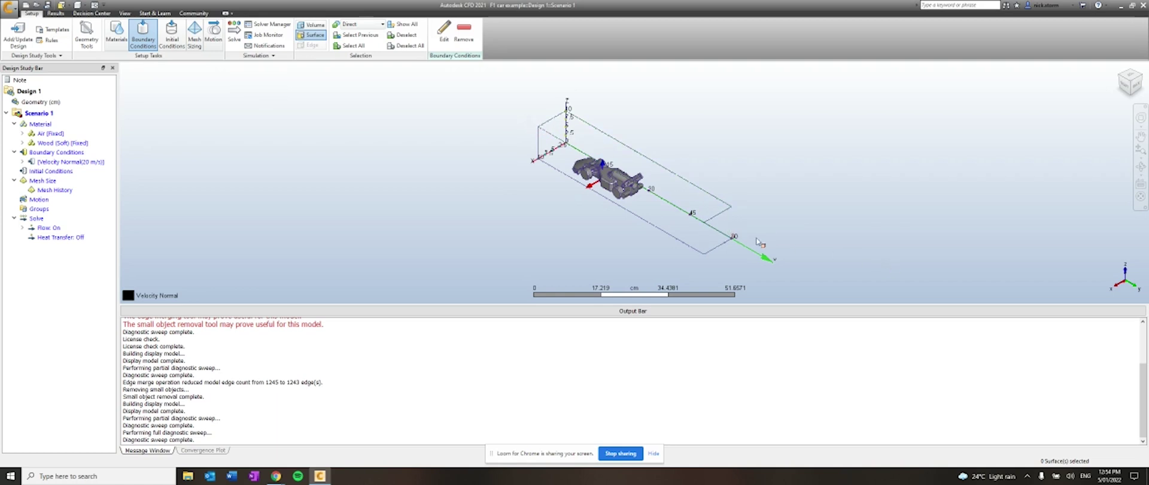
{"action": "left_click", "coordinate": [726, 228]}
{"action": "right_click", "coordinate": [725, 228]}
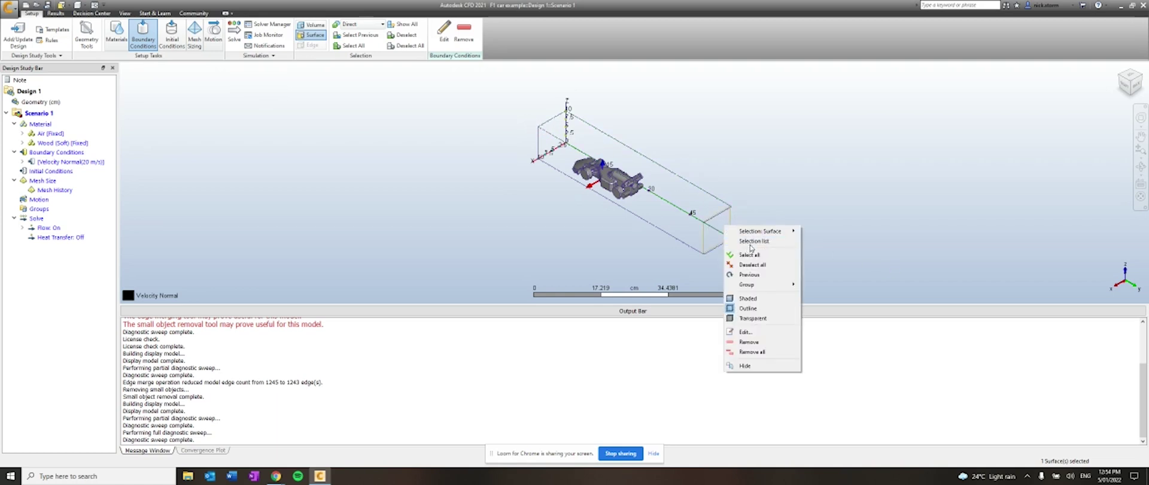
{"action": "left_click", "coordinate": [747, 332]}
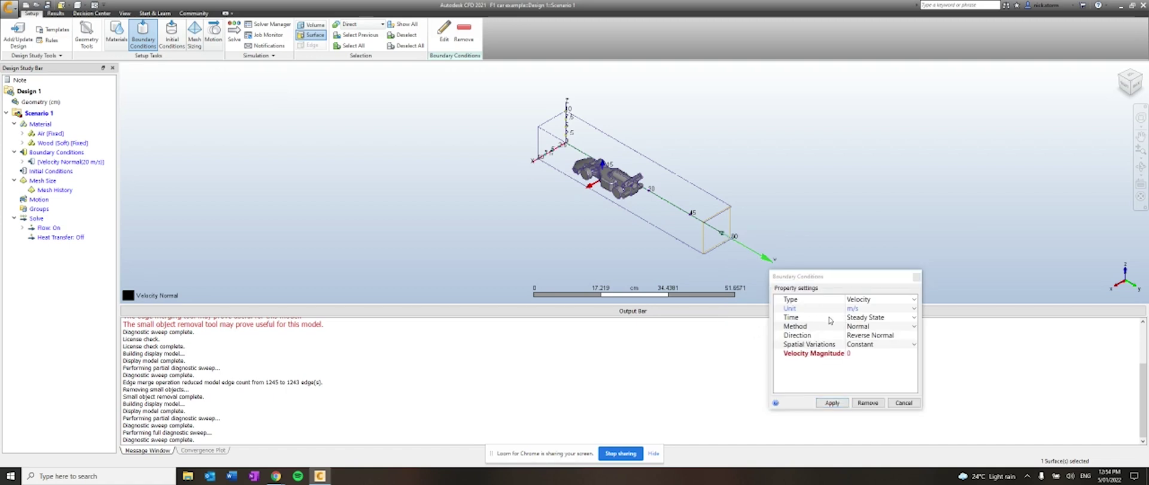
{"action": "left_click", "coordinate": [879, 298]}
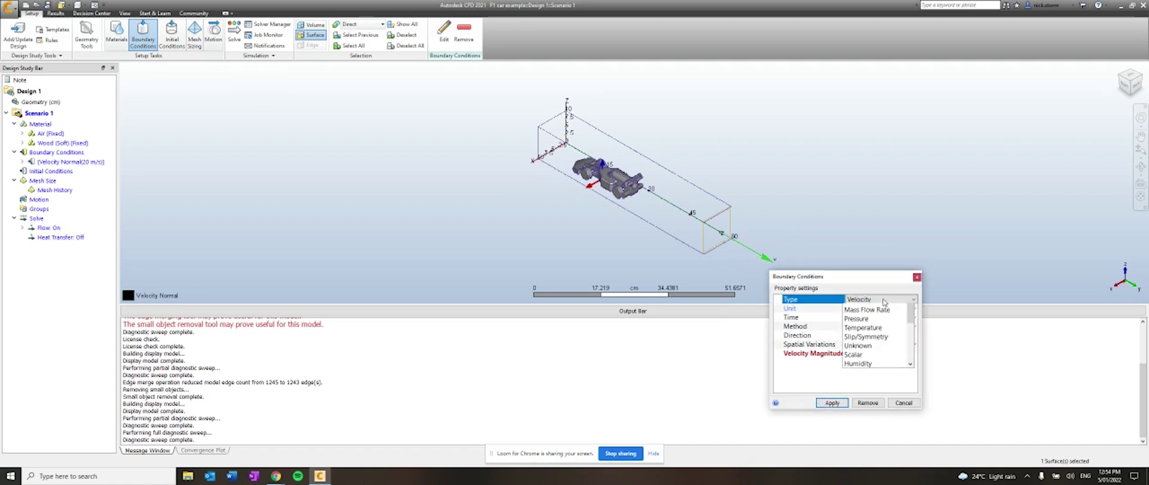
{"action": "left_click", "coordinate": [880, 299]}
{"action": "left_click", "coordinate": [863, 344]}
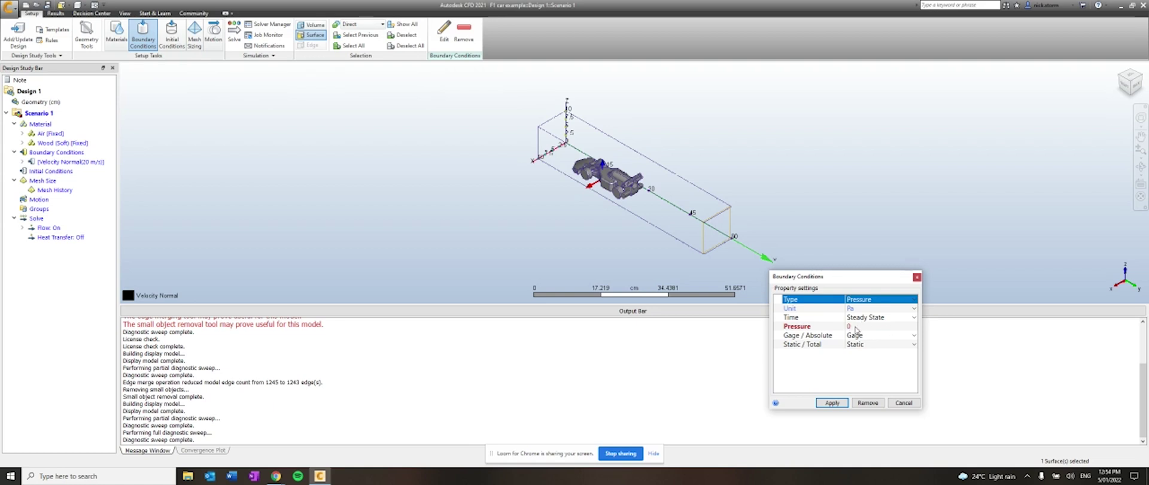
{"action": "left_click", "coordinate": [833, 402]}
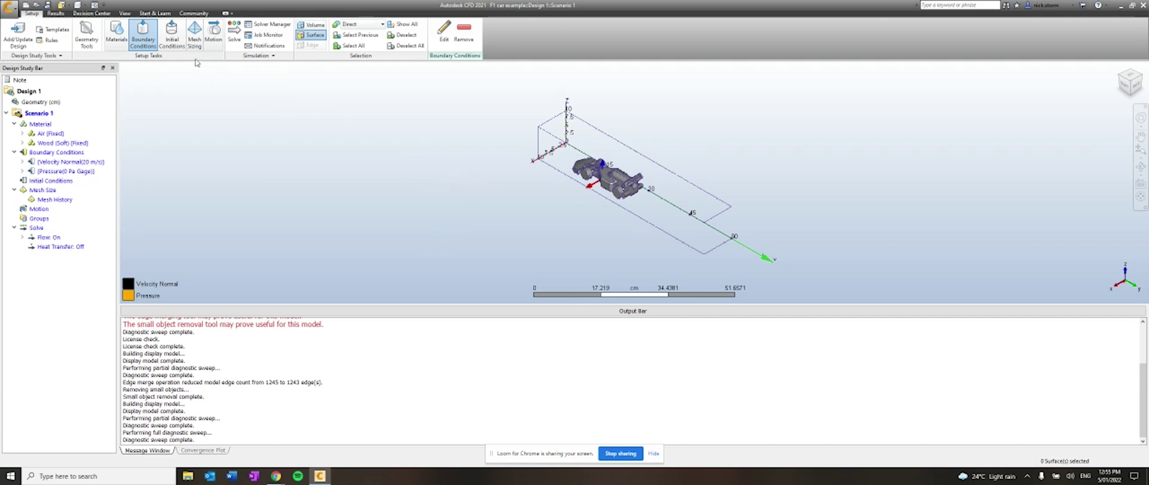
Step: Choose Automatic mesh sizing for the car and air box model
{"action": "left_click", "coordinate": [194, 35]}
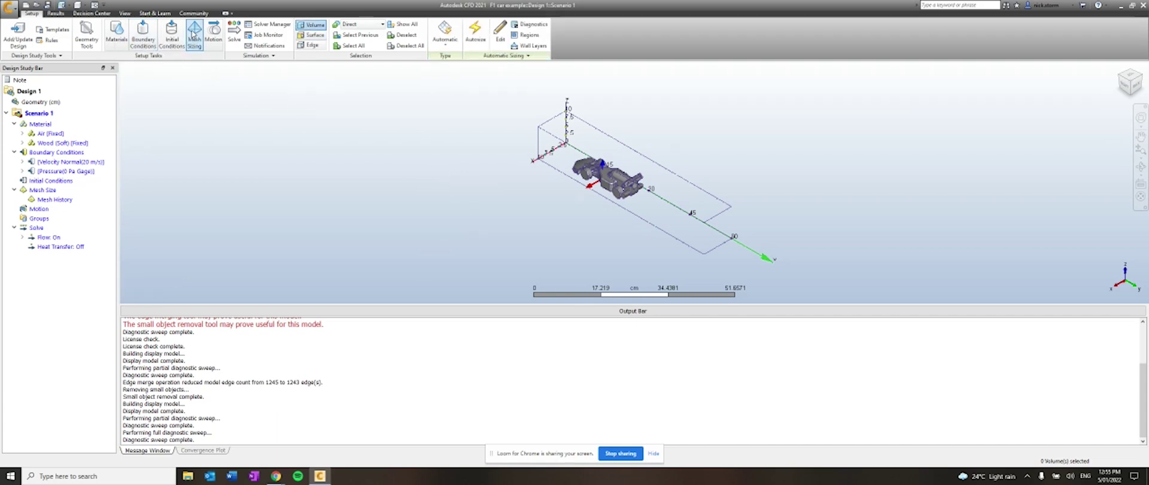
{"action": "left_click", "coordinate": [440, 36]}
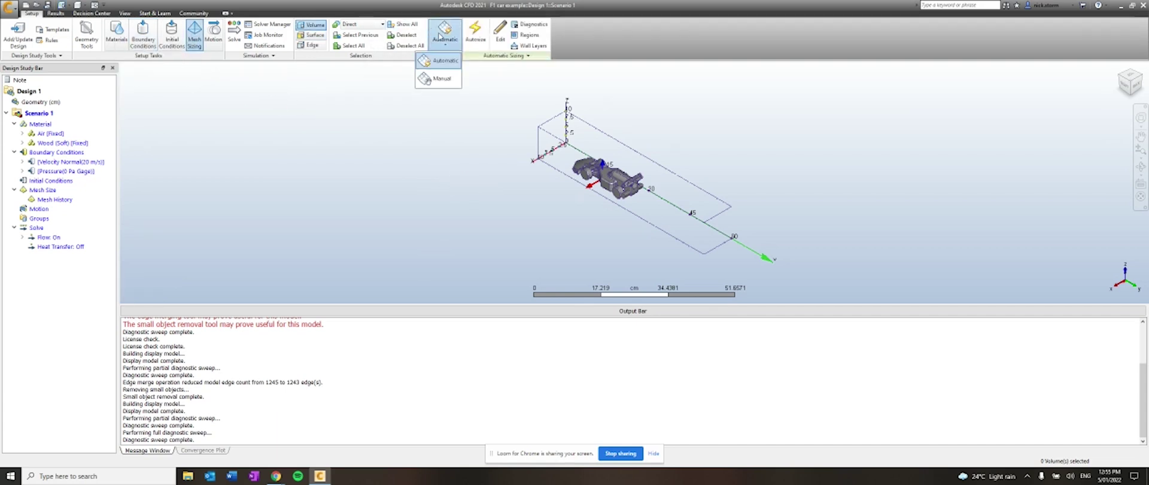
{"action": "left_click", "coordinate": [444, 68]}
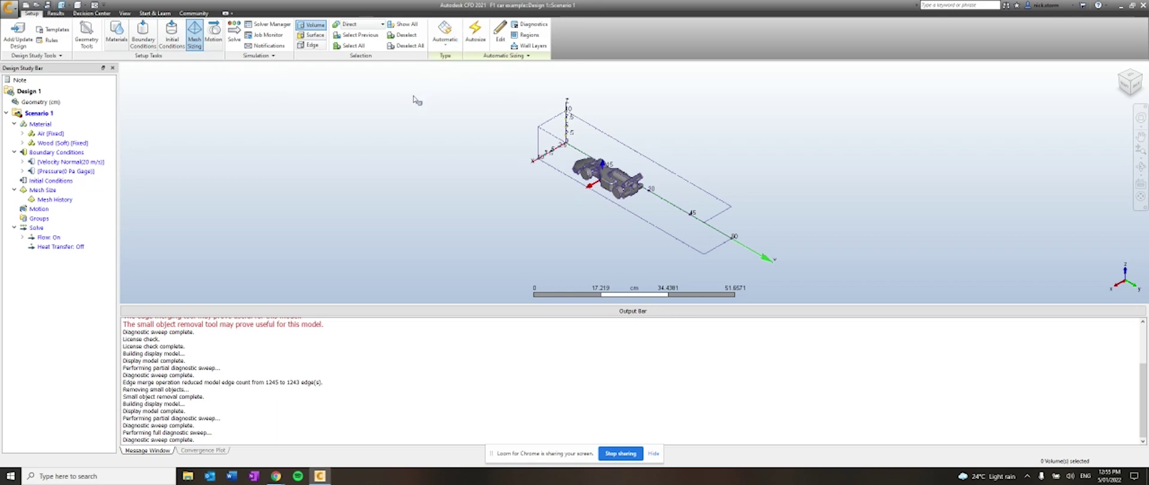
{"action": "left_click", "coordinate": [1117, 77]}
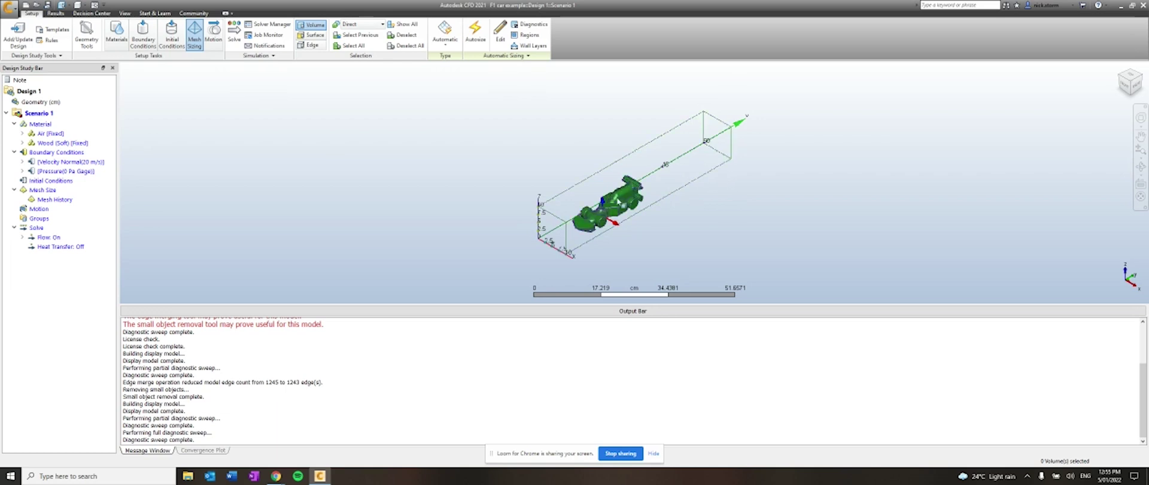
{"action": "scroll", "coordinate": [578, 227], "scroll_direction": "up", "scroll_amount": 3}
{"action": "scroll", "coordinate": [578, 228], "scroll_direction": "up", "scroll_amount": 2}
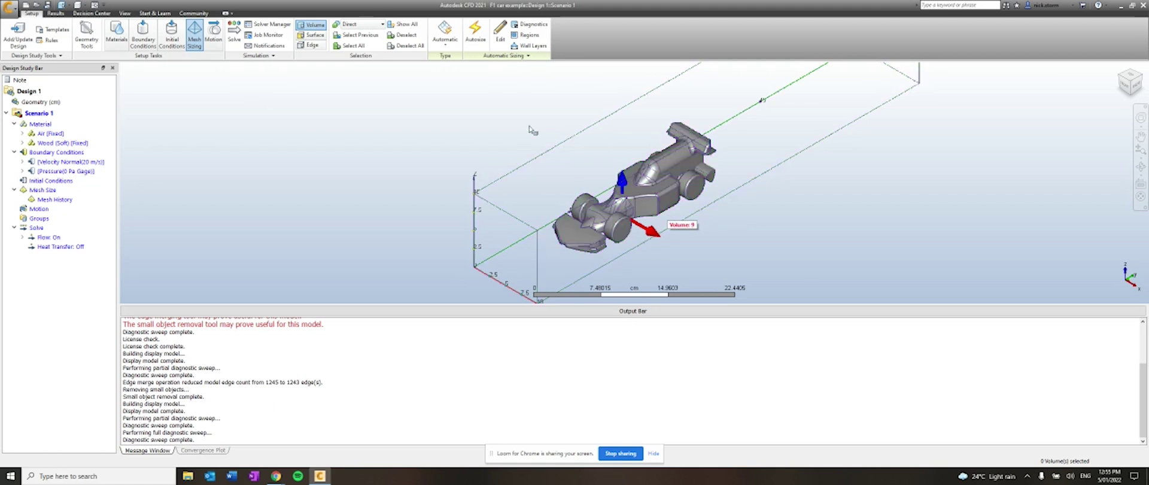
Step: Run the solver with 100 iterations to run, starting meshing of the model
{"action": "left_click", "coordinate": [236, 33]}
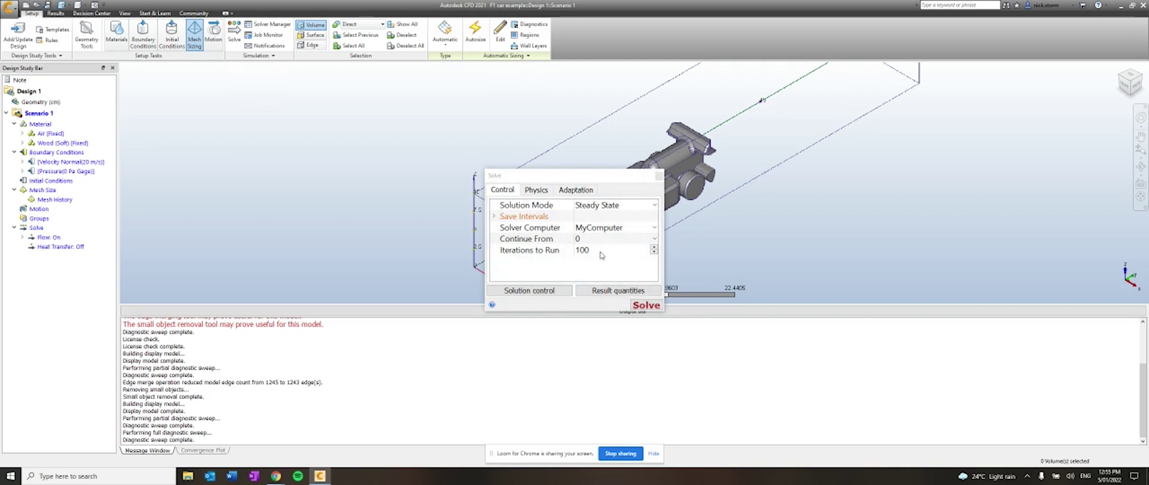
{"action": "left_click", "coordinate": [536, 250]}
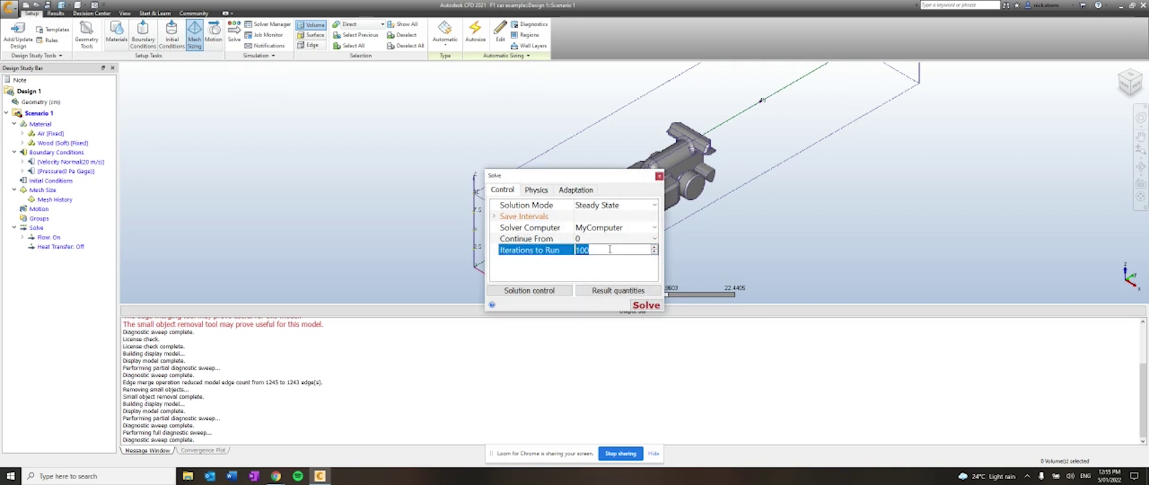
{"action": "left_click", "coordinate": [589, 251]}
{"action": "left_click", "coordinate": [643, 305]}
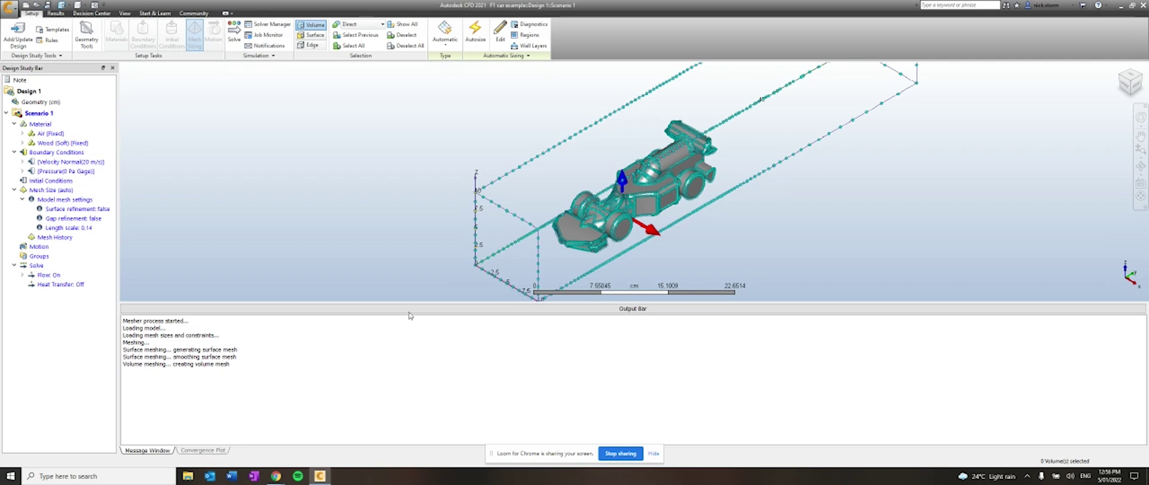
Step: Zoom the view while meshing completes and velocity magnitude results and convergence curves appear
{"action": "scroll", "coordinate": [430, 244], "scroll_direction": "up", "scroll_amount": 1}
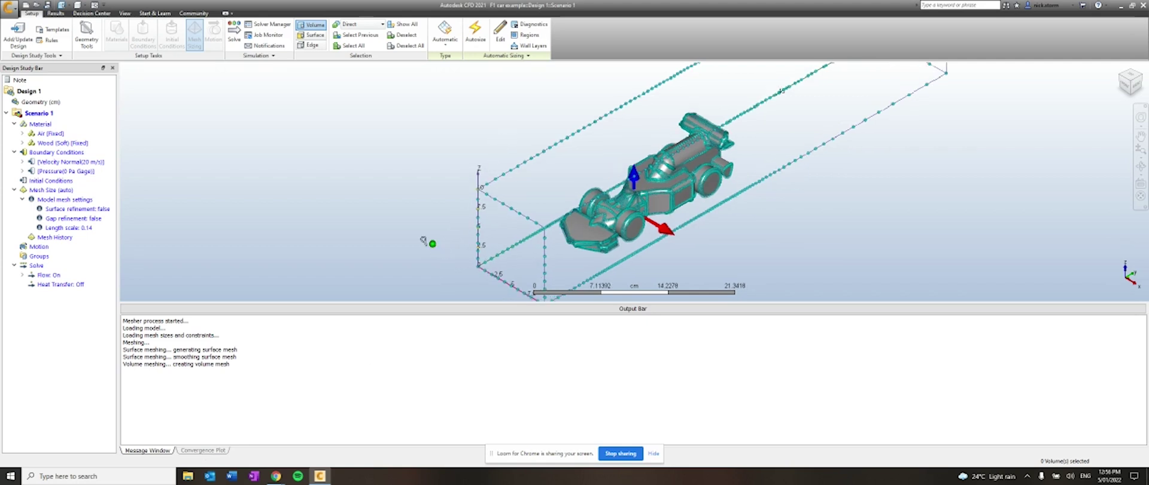
{"action": "scroll", "coordinate": [576, 216], "scroll_direction": "down", "scroll_amount": 4}
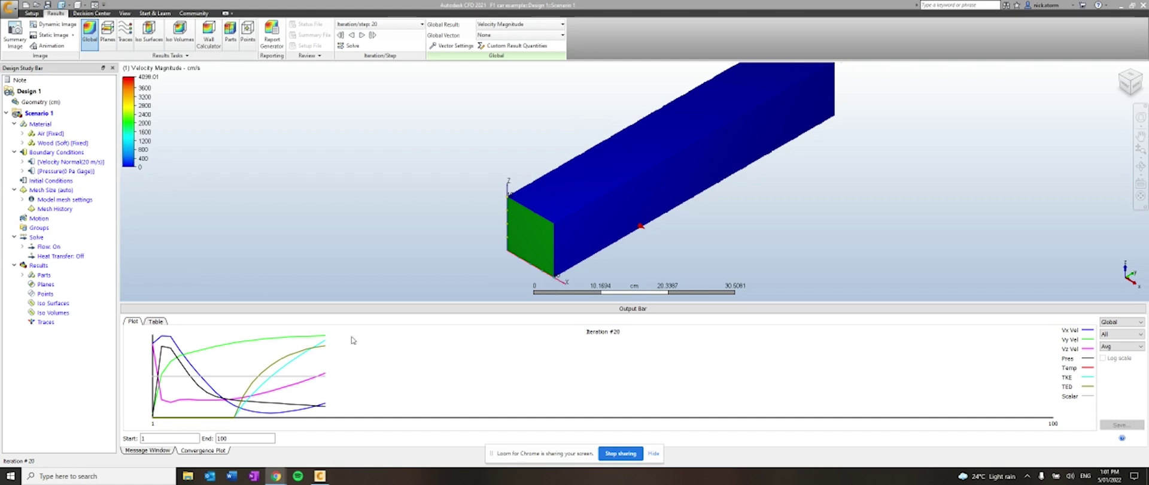
Step: Check solver progress in the Solve dialog as the run reaches iteration 301
{"action": "scroll", "coordinate": [707, 178], "scroll_direction": "down", "scroll_amount": 3}
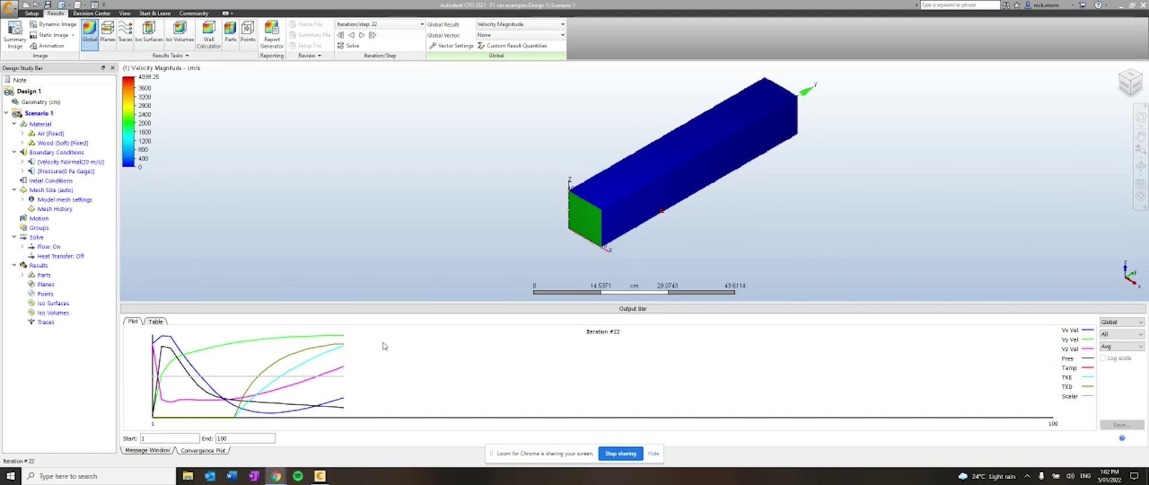
{"action": "left_click", "coordinate": [348, 46]}
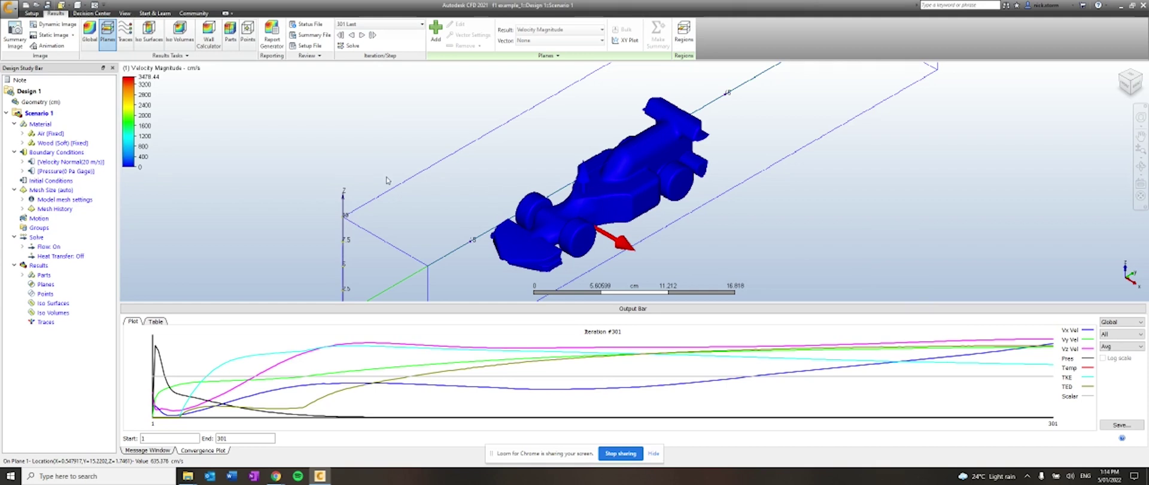
Step: Open the Wall Results calculator and show its surface Selection and Force result options
{"action": "left_click", "coordinate": [208, 41]}
{"action": "left_click", "coordinate": [200, 77]}
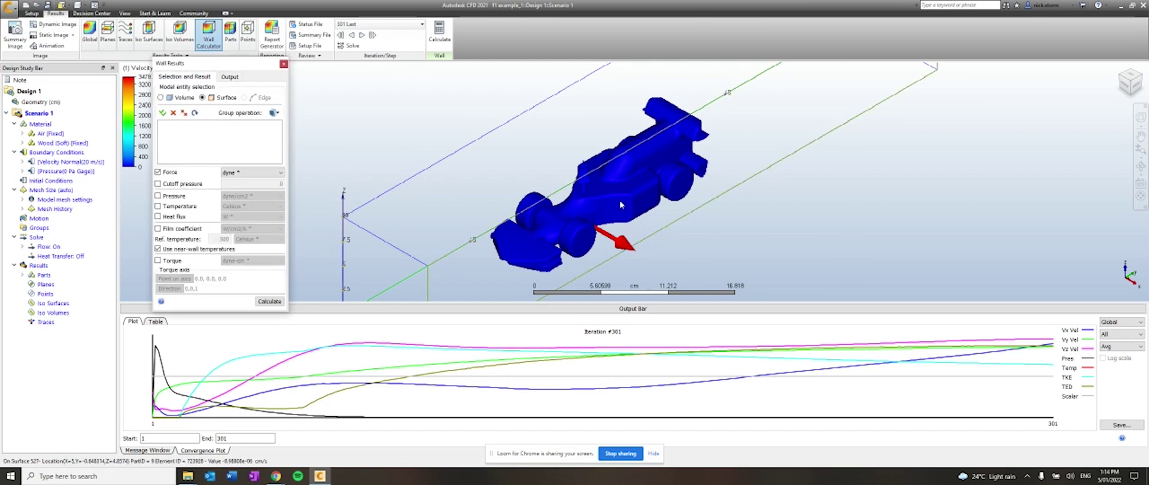
{"action": "middle_click_drag", "start_coordinate": [602, 192], "coordinate": [622, 204], "text": "shift"}
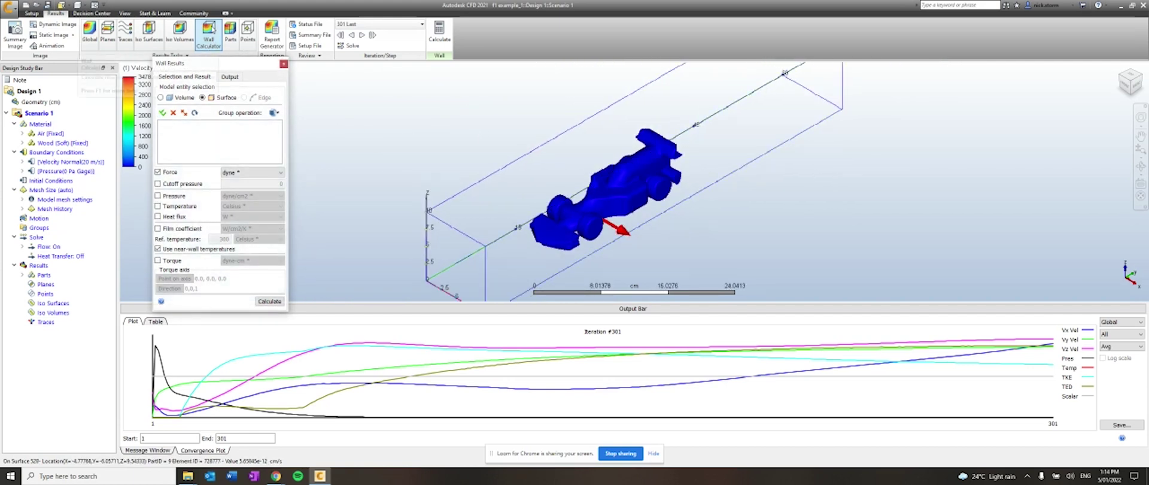
{"action": "left_click_drag", "start_coordinate": [233, 67], "coordinate": [254, 61]}
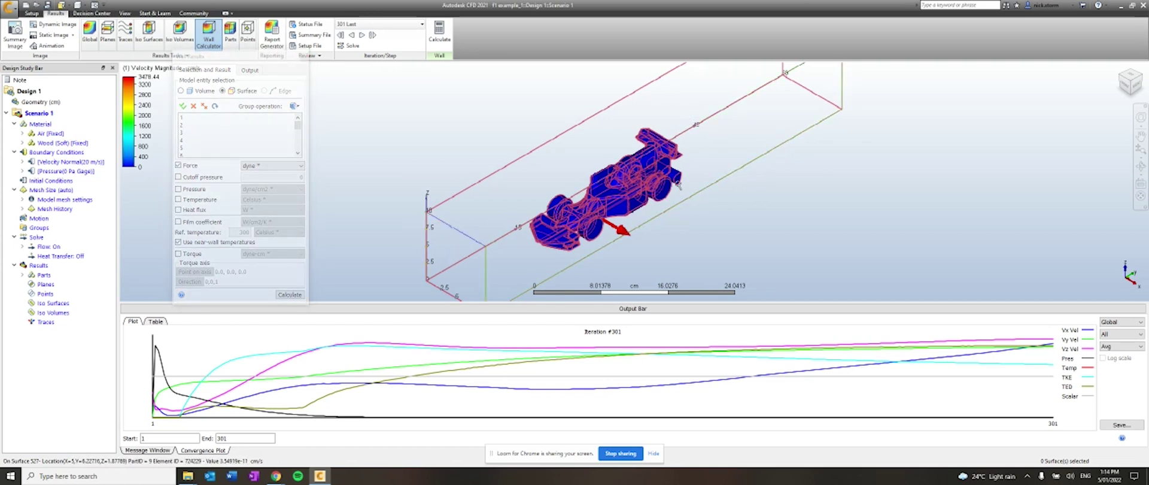
{"action": "scroll", "coordinate": [694, 187], "scroll_direction": "down", "scroll_amount": 3}
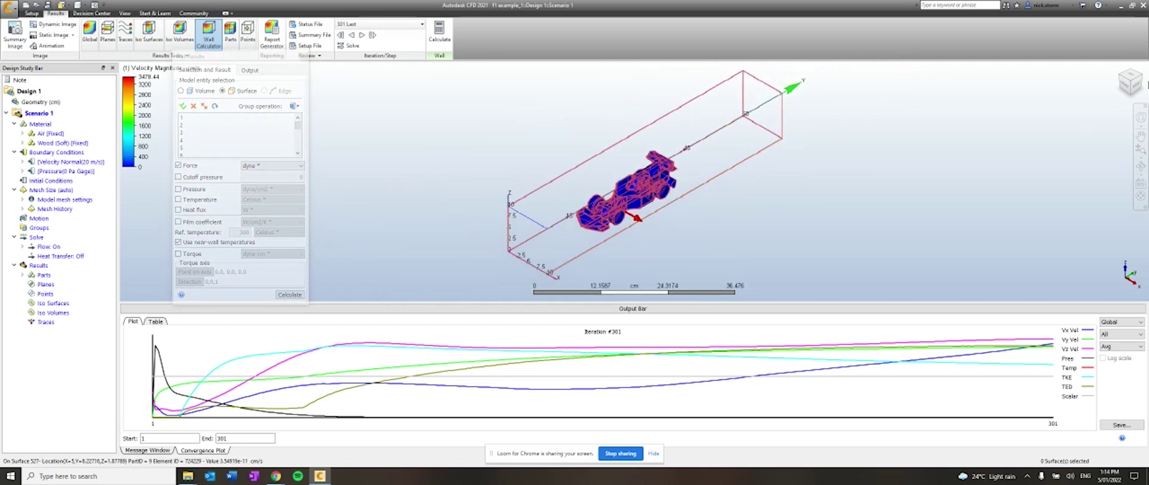
Step: Turn the model through several preset orientations and orbit to view the car's surfaces
{"action": "left_click", "coordinate": [1142, 82]}
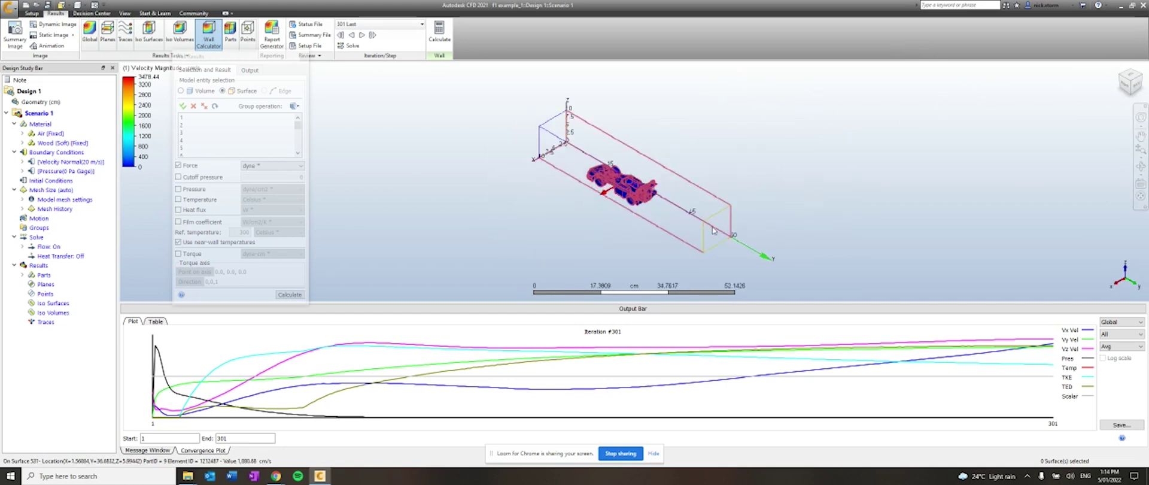
{"action": "left_click", "coordinate": [1144, 77]}
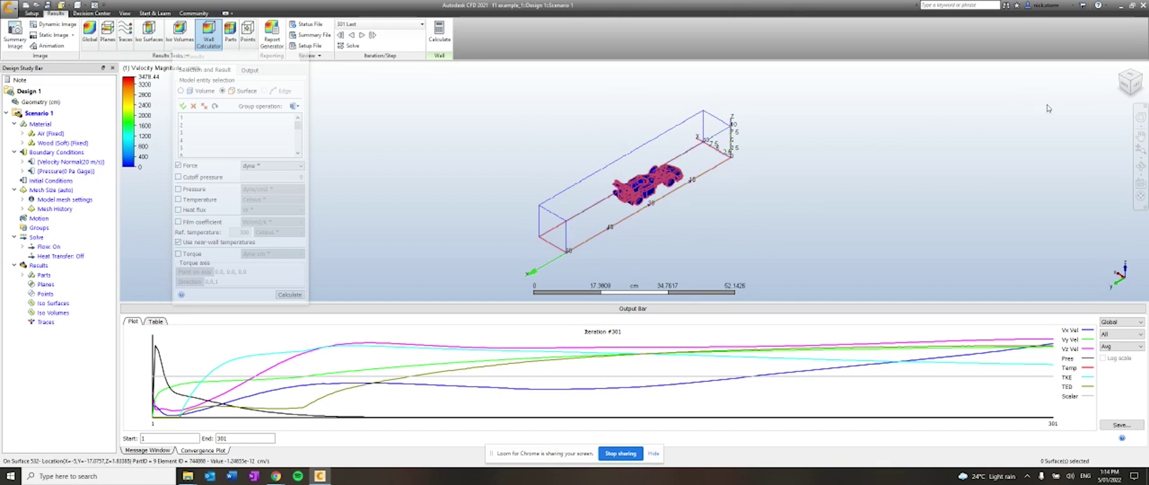
{"action": "left_click", "coordinate": [1133, 99]}
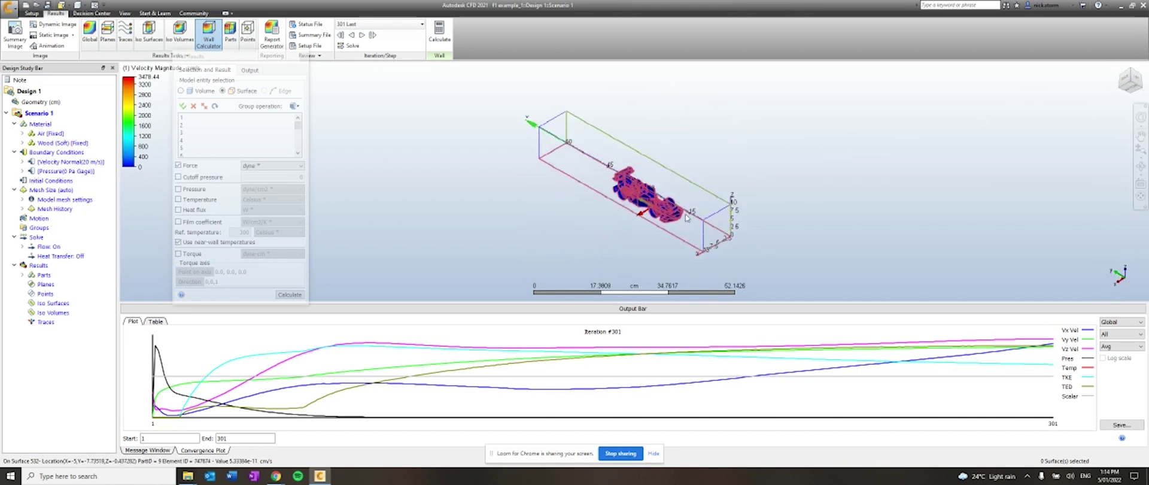
{"action": "left_click", "coordinate": [1123, 78]}
{"action": "left_click_drag", "start_coordinate": [1122, 78], "coordinate": [628, 213]}
{"action": "scroll", "coordinate": [628, 214], "scroll_direction": "up", "scroll_amount": 5}
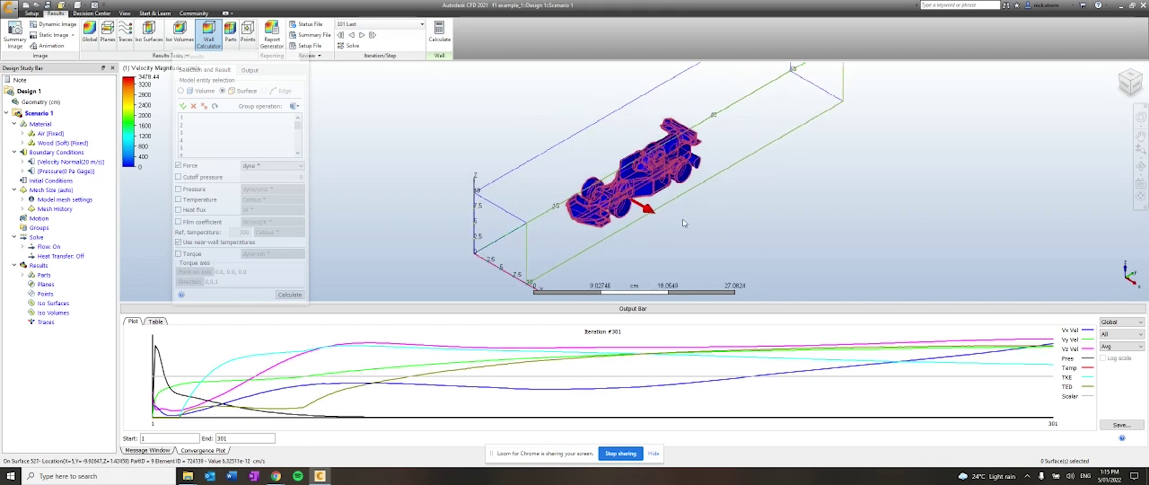
Step: Calculate the forces on the car's surfaces, reported in Newton
{"action": "left_click", "coordinate": [179, 165]}
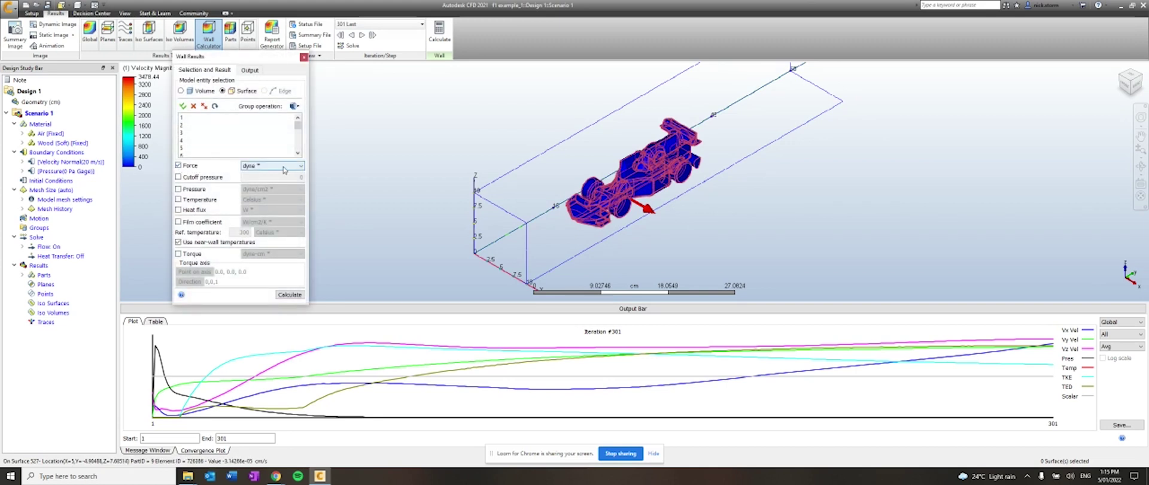
{"action": "left_click", "coordinate": [267, 165]}
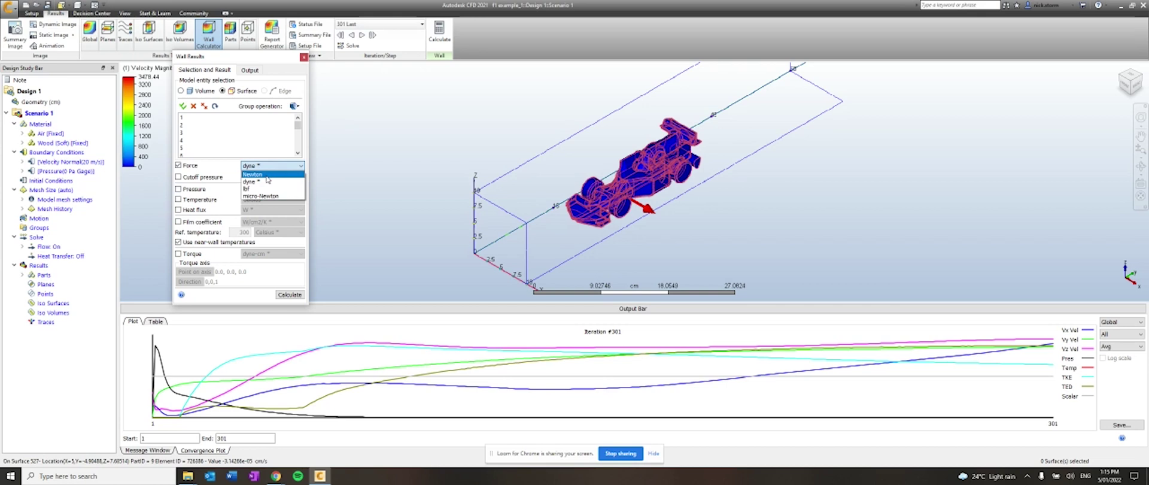
{"action": "left_click", "coordinate": [267, 177]}
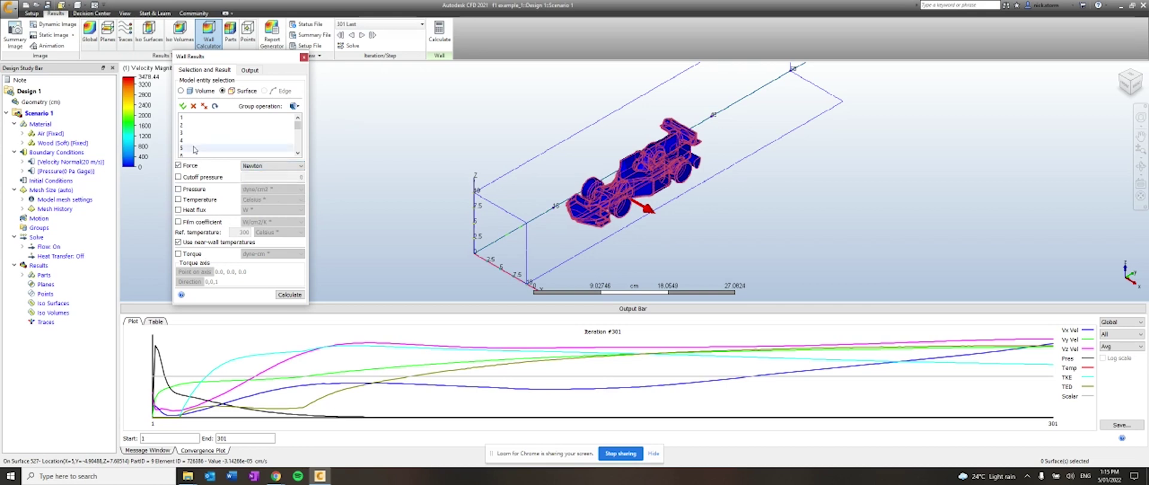
{"action": "left_click", "coordinate": [290, 293]}
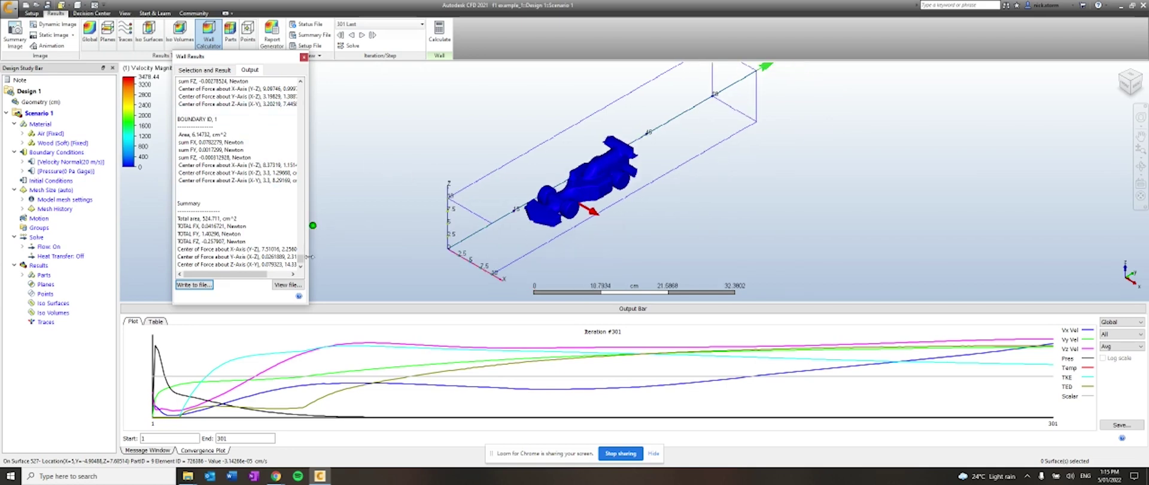
{"action": "mouse_move", "coordinate": [302, 262]}
{"action": "left_mouse_down"}
{"action": "mouse_move", "coordinate": [313, 147]}
{"action": "mouse_move", "coordinate": [302, 264]}
{"action": "left_mouse_up"}
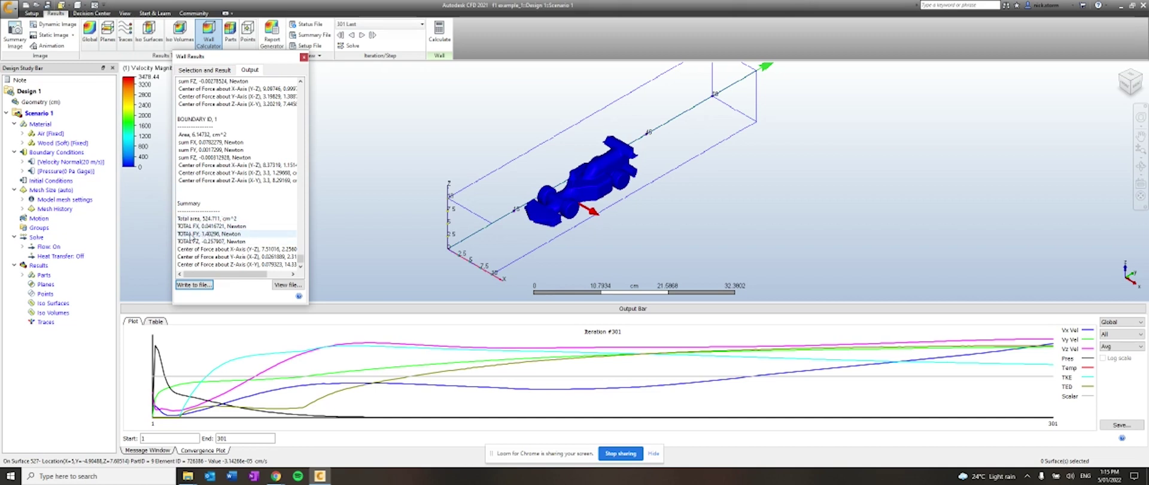
Step: Highlight the TOTAL FY and TOTAL FZ rows in the force summary
{"action": "left_click", "coordinate": [193, 234]}
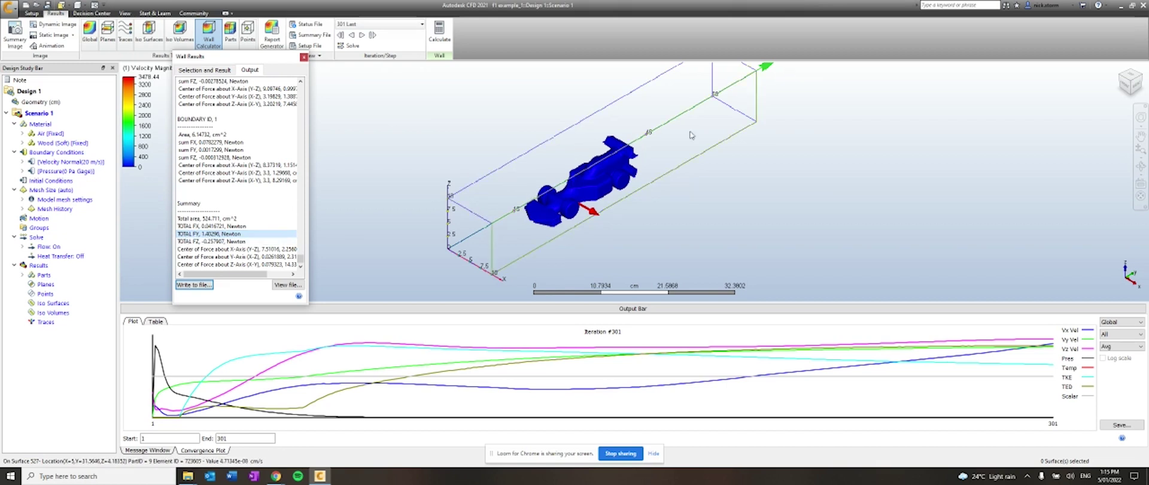
{"action": "middle_click_drag", "start_coordinate": [648, 174], "coordinate": [604, 177], "text": "shift"}
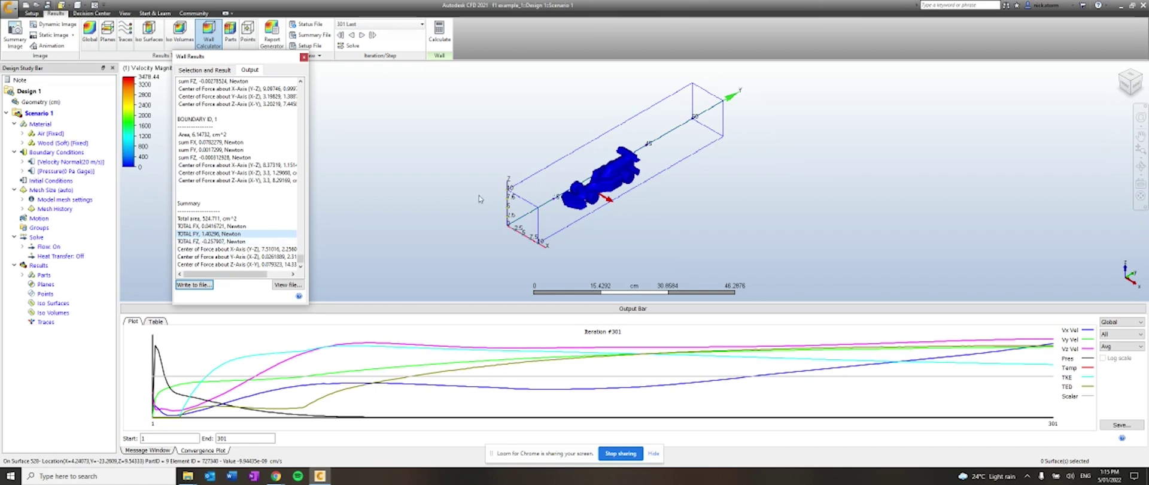
{"action": "left_click", "coordinate": [216, 241]}
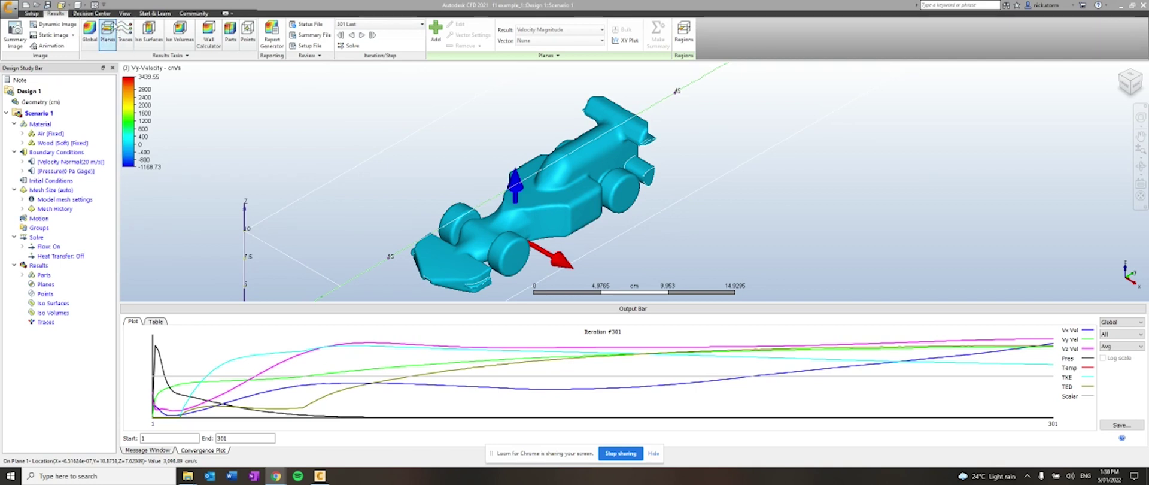
Step: Add a Vy-Velocity cut plane through the air box around the car
{"action": "left_click", "coordinate": [436, 31]}
{"action": "right_click", "coordinate": [749, 206]}
{"action": "left_click", "coordinate": [741, 205]}
{"action": "scroll", "coordinate": [670, 163], "scroll_direction": "up", "scroll_amount": 1}
{"action": "scroll", "coordinate": [670, 163], "scroll_direction": "down", "scroll_amount": 3}
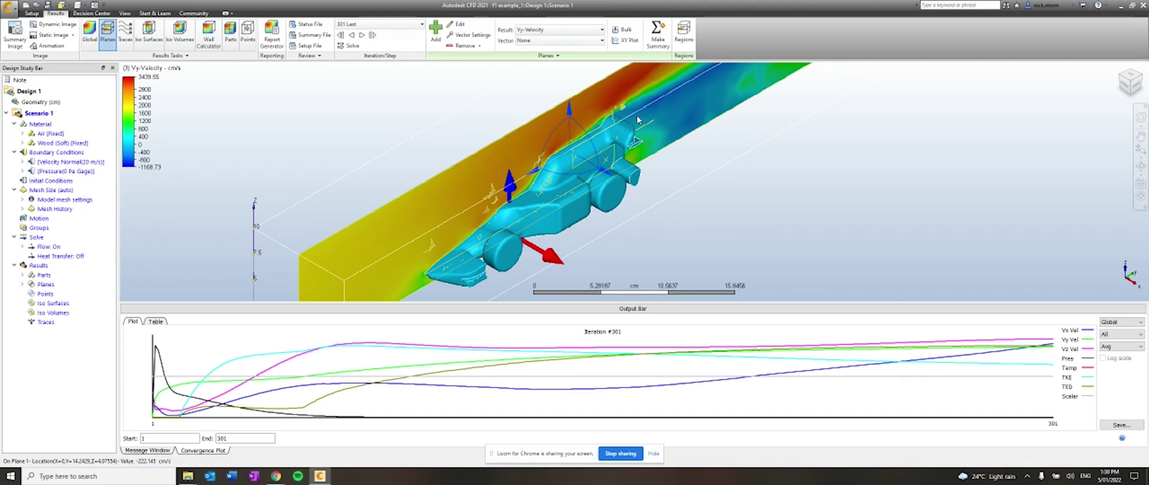
Step: Try horizontal and lengthwise positions of the cut plane through the car
{"action": "left_click", "coordinate": [459, 24]}
{"action": "left_click_drag", "start_coordinate": [849, 242], "coordinate": [872, 91]}
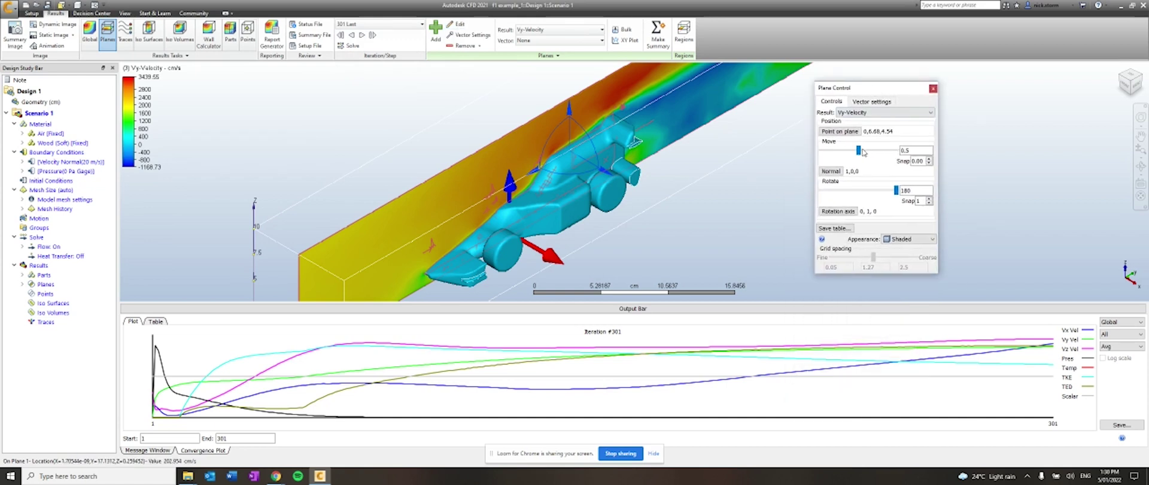
{"action": "left_click_drag", "start_coordinate": [859, 151], "coordinate": [878, 151]}
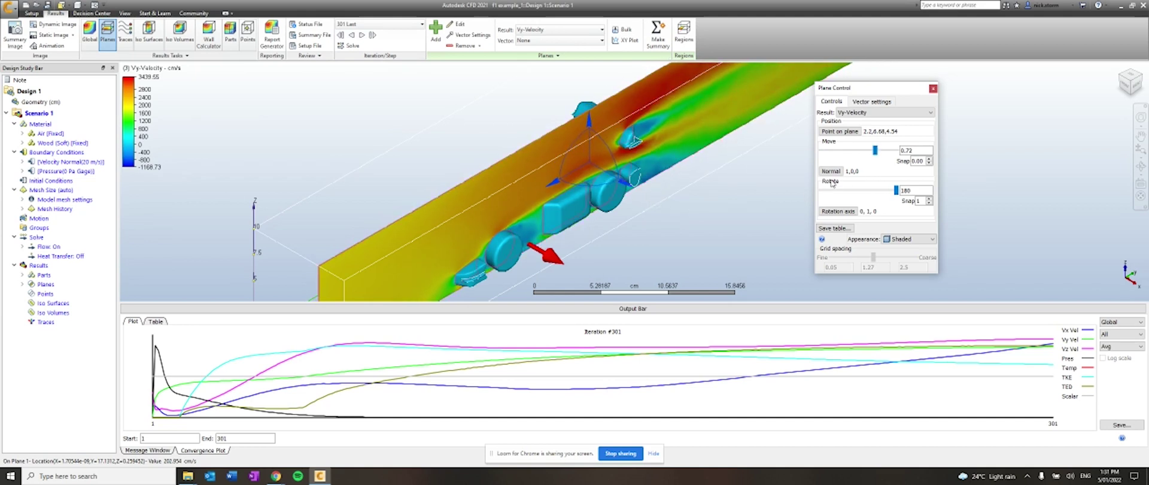
{"action": "left_click_drag", "start_coordinate": [896, 190], "coordinate": [874, 193]}
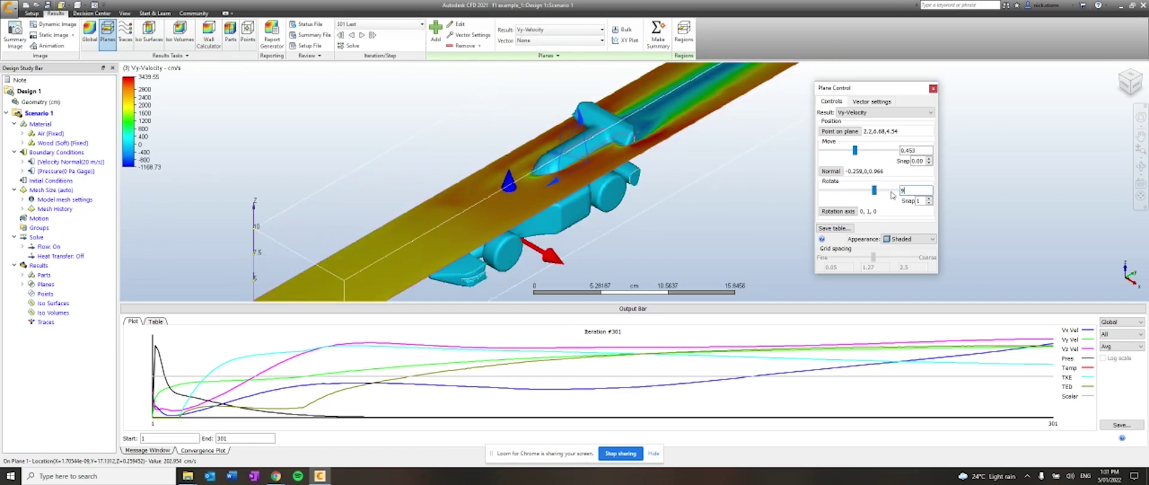
{"action": "key", "text": "Return"}
{"action": "left_click", "coordinate": [862, 153]}
{"action": "left_click_drag", "start_coordinate": [862, 153], "coordinate": [840, 153]}
{"action": "left_click_drag", "start_coordinate": [878, 190], "coordinate": [877, 190]}
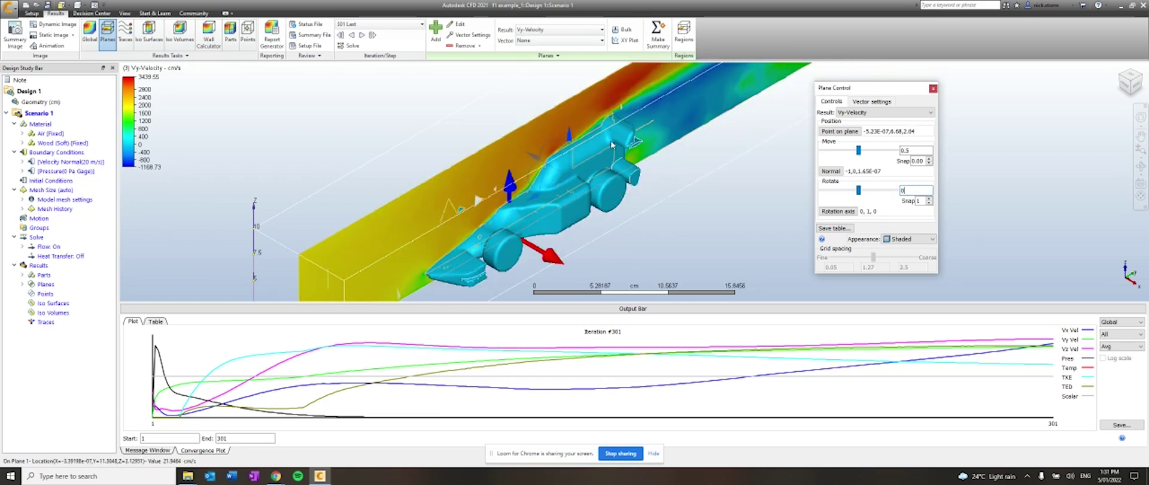
{"action": "left_click_drag", "start_coordinate": [858, 150], "coordinate": [843, 151]}
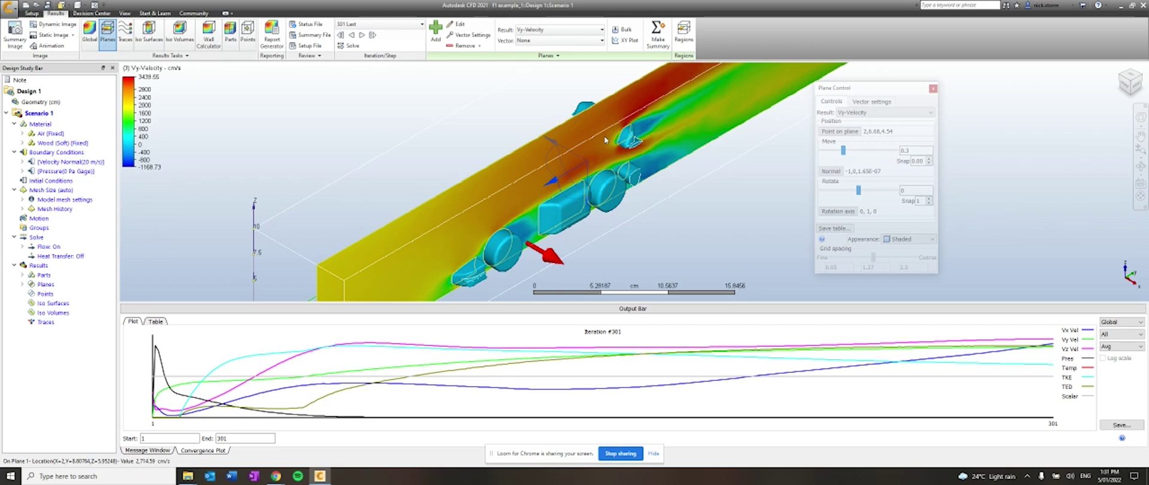
{"action": "scroll", "coordinate": [606, 139], "scroll_direction": "up", "scroll_amount": 5}
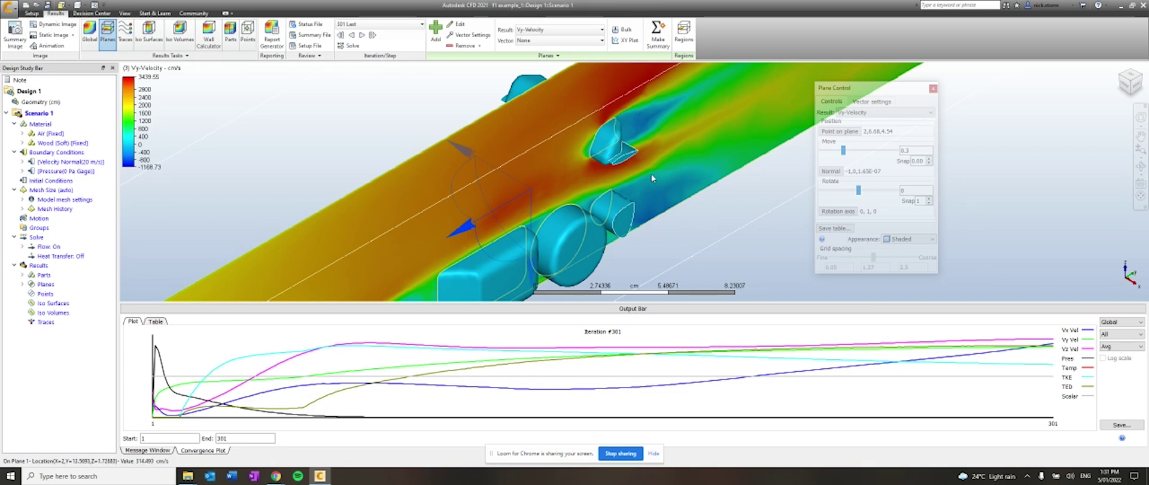
{"action": "scroll", "coordinate": [650, 164], "scroll_direction": "down", "scroll_amount": 4}
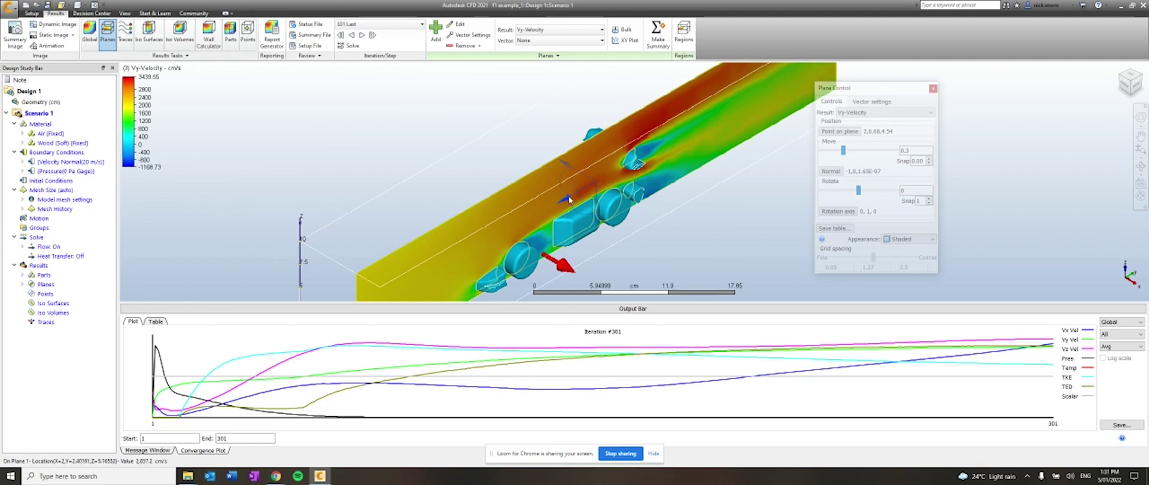
{"action": "scroll", "coordinate": [596, 179], "scroll_direction": "down", "scroll_amount": 2}
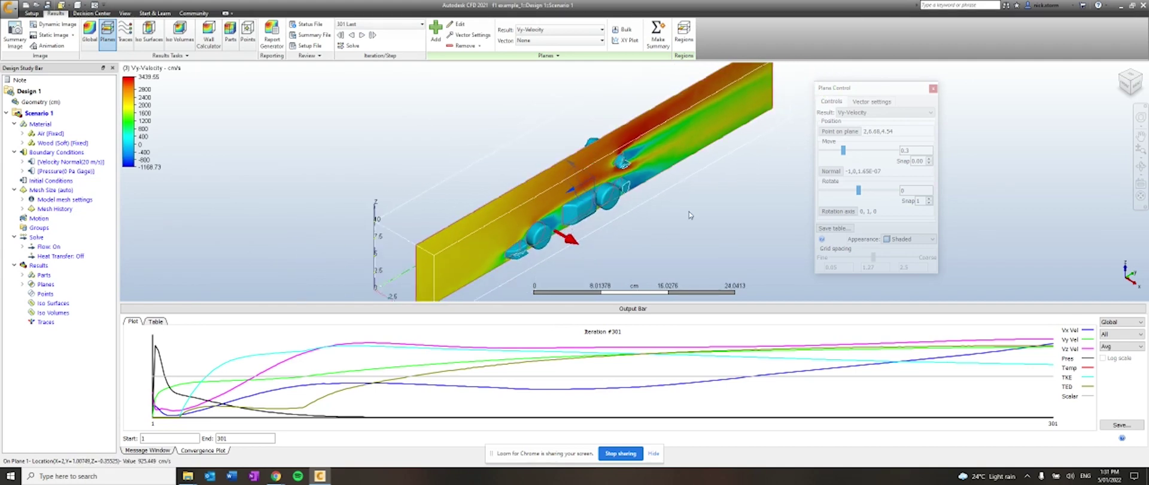
Step: Rotate the plane 90° about axis 0,0,1 and slide it upstream of the car
{"action": "left_click", "coordinate": [838, 212]}
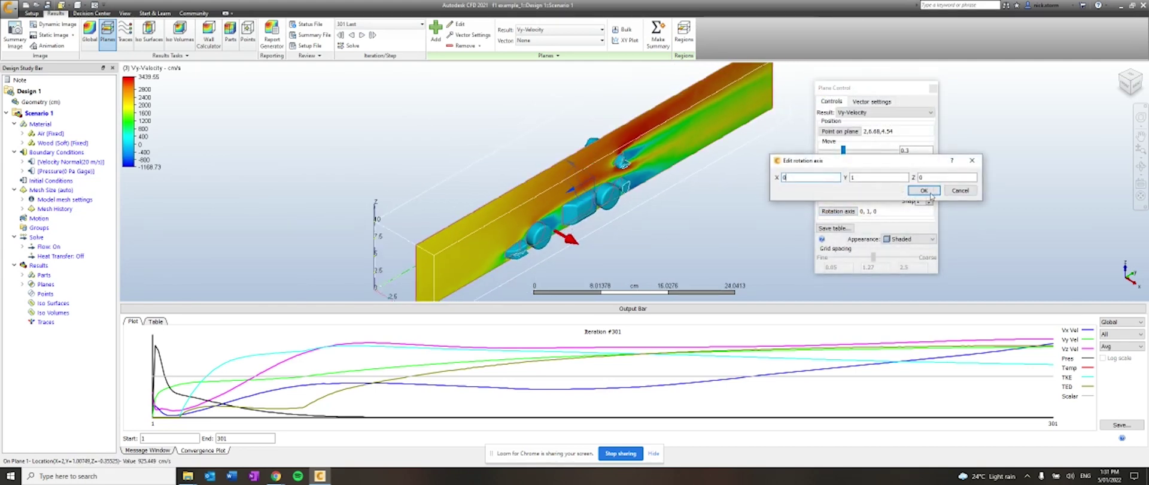
{"action": "key", "text": "Tab"}
{"action": "key", "text": "Tab"}
{"action": "type", "text": "1"}
{"action": "key", "text": "shift+Tab"}
{"action": "type", "text": "0"}
{"action": "left_click", "coordinate": [921, 190]}
{"action": "left_click_drag", "start_coordinate": [858, 190], "coordinate": [877, 192]}
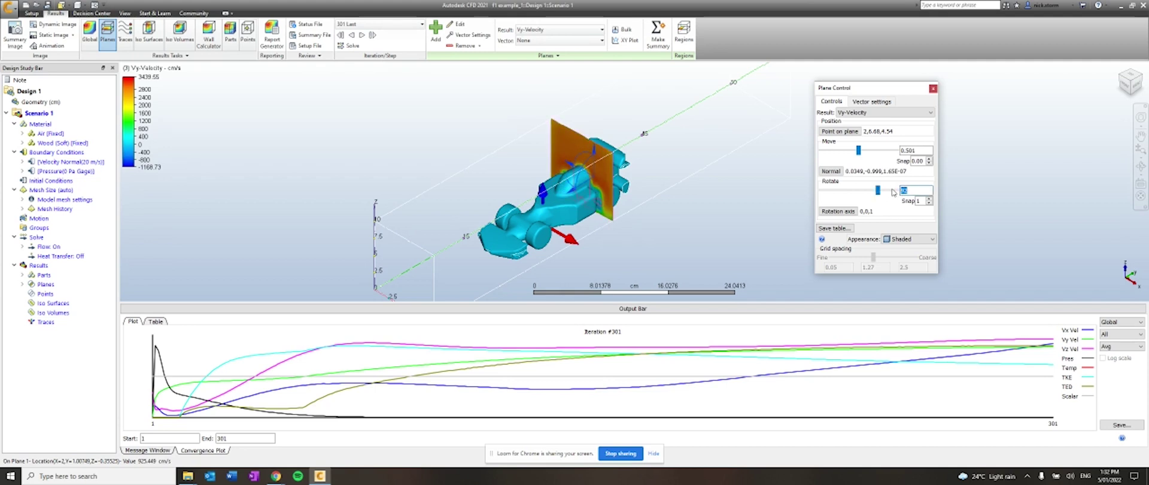
{"action": "key", "text": "Return"}
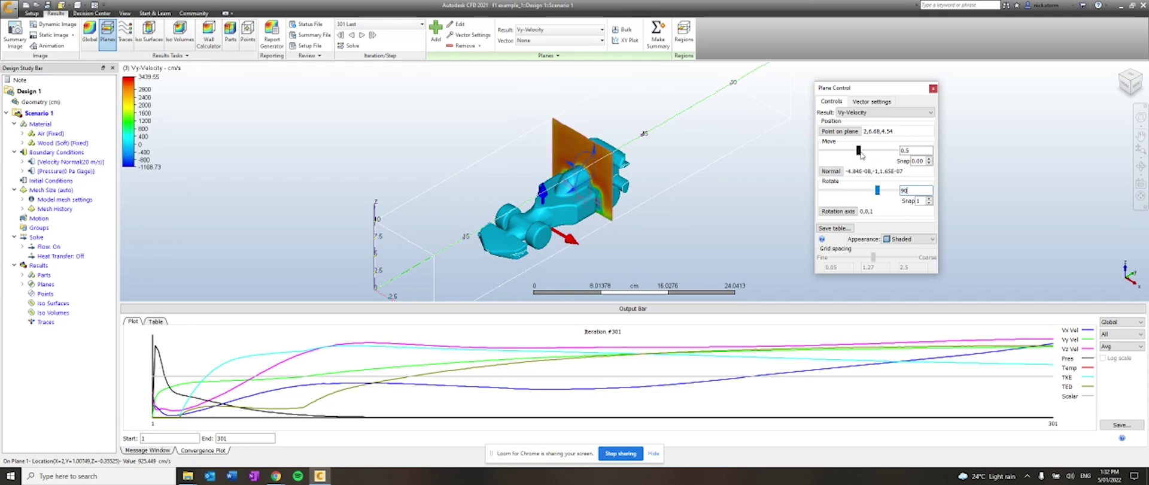
{"action": "left_click_drag", "start_coordinate": [858, 150], "coordinate": [903, 150]}
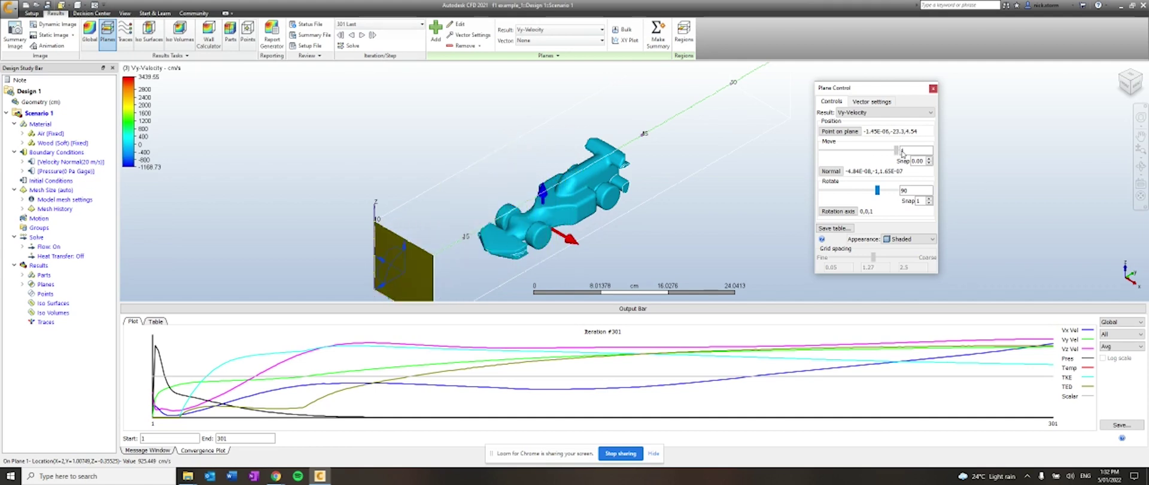
{"action": "left_click", "coordinate": [932, 89]}
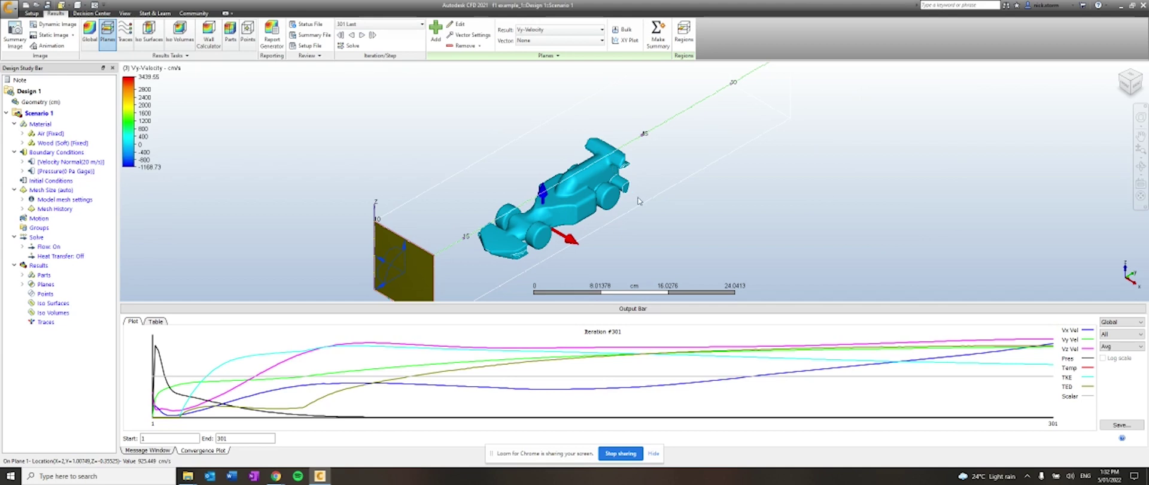
{"action": "scroll", "coordinate": [666, 210], "scroll_direction": "down", "scroll_amount": 2}
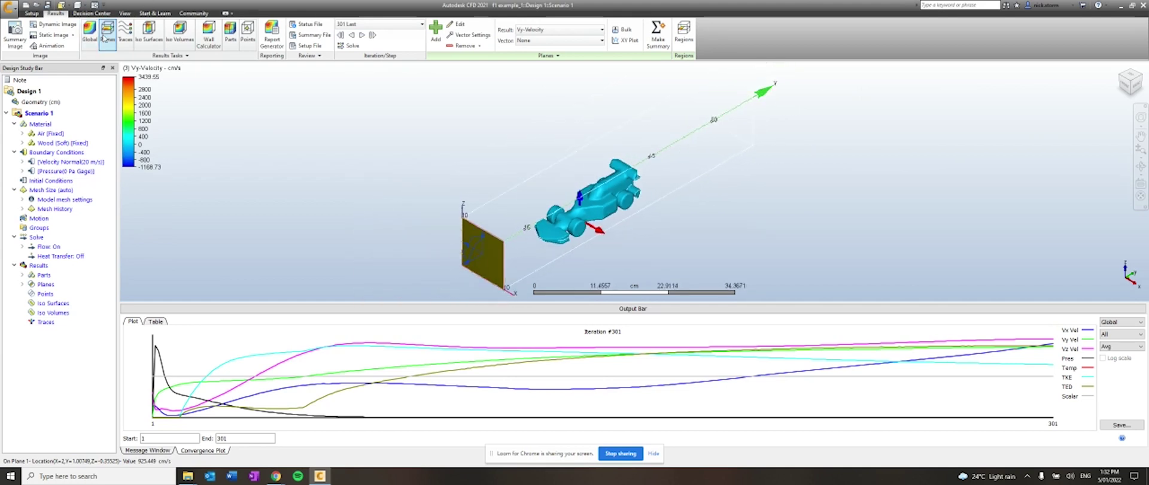
Step: Seed a rectangular grid of flow traces on the cut plane from a face-on view
{"action": "left_click", "coordinate": [124, 31]}
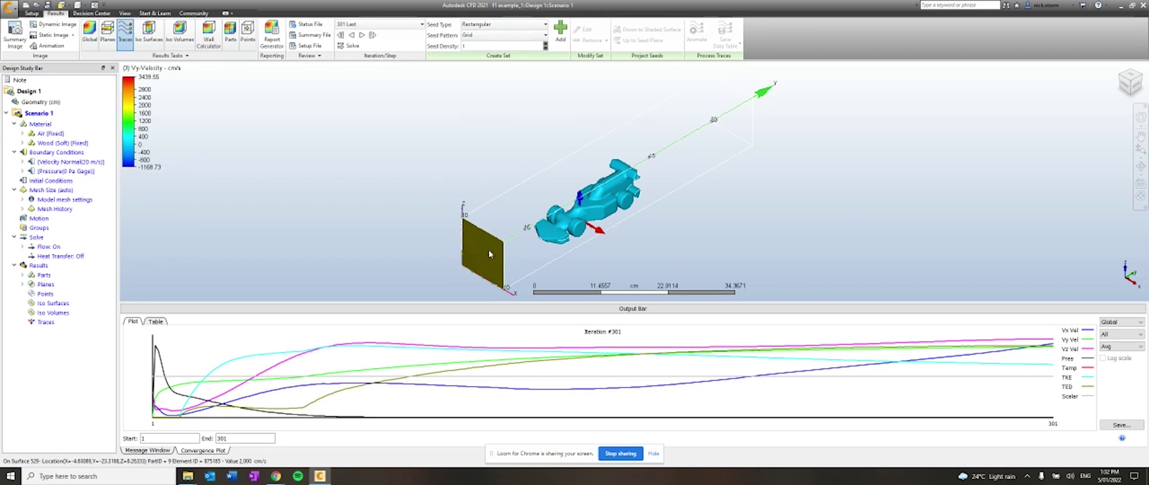
{"action": "left_click", "coordinate": [1125, 87]}
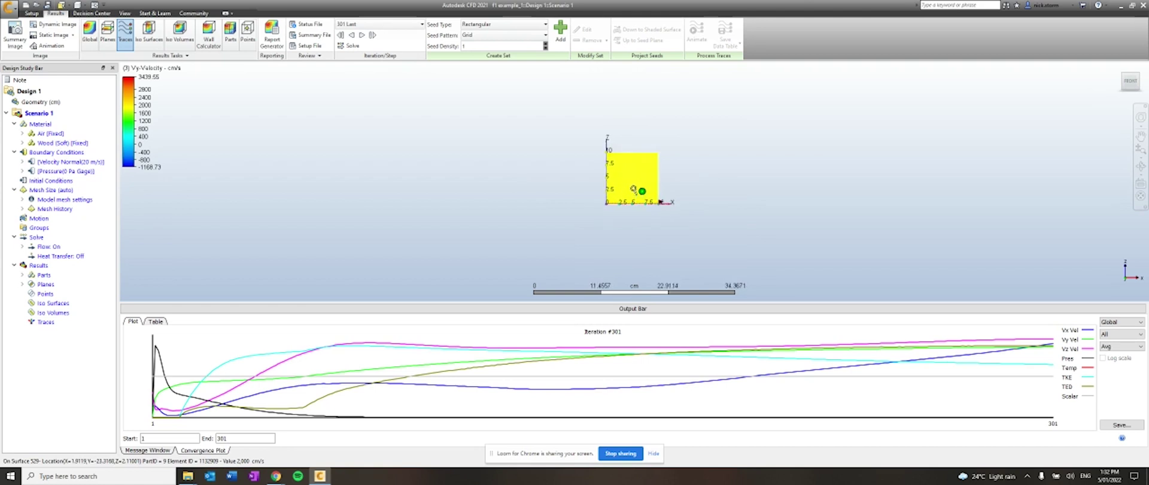
{"action": "scroll", "coordinate": [633, 190], "scroll_direction": "up", "scroll_amount": 4}
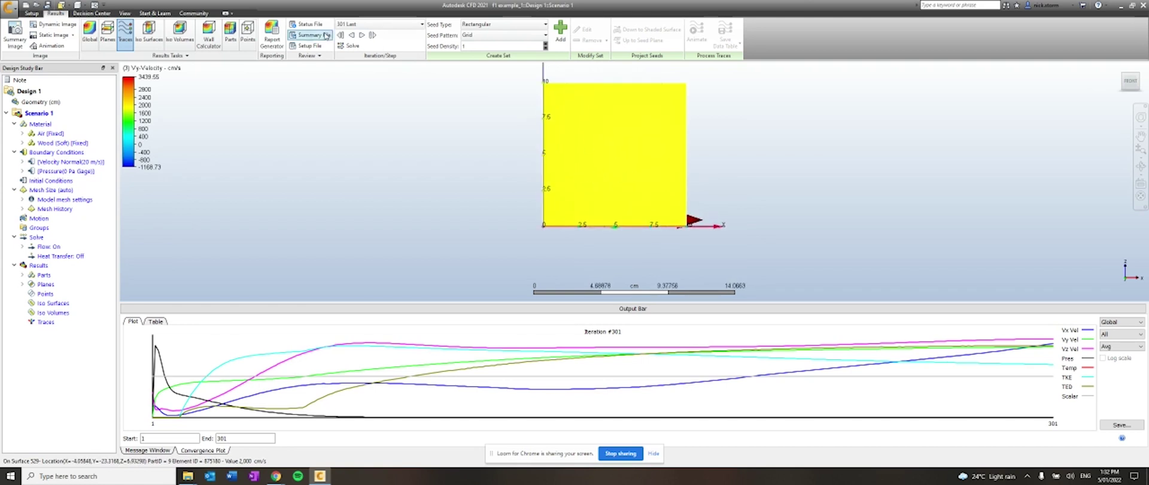
{"action": "left_click", "coordinate": [560, 30]}
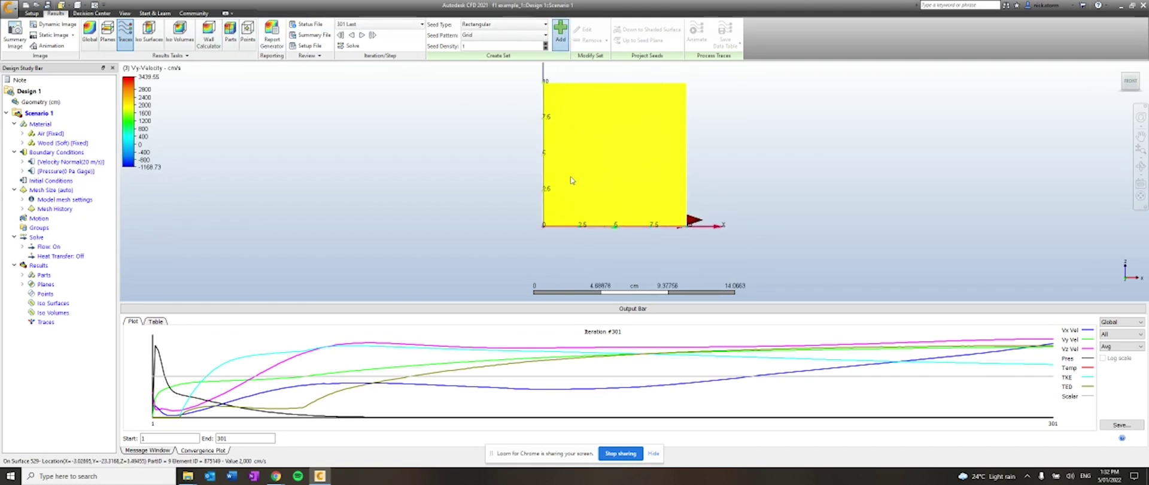
{"action": "mouse_move", "coordinate": [572, 179]}
{"action": "left_mouse_down"}
{"action": "mouse_move", "coordinate": [655, 183]}
{"action": "mouse_move", "coordinate": [658, 201]}
{"action": "left_mouse_up"}
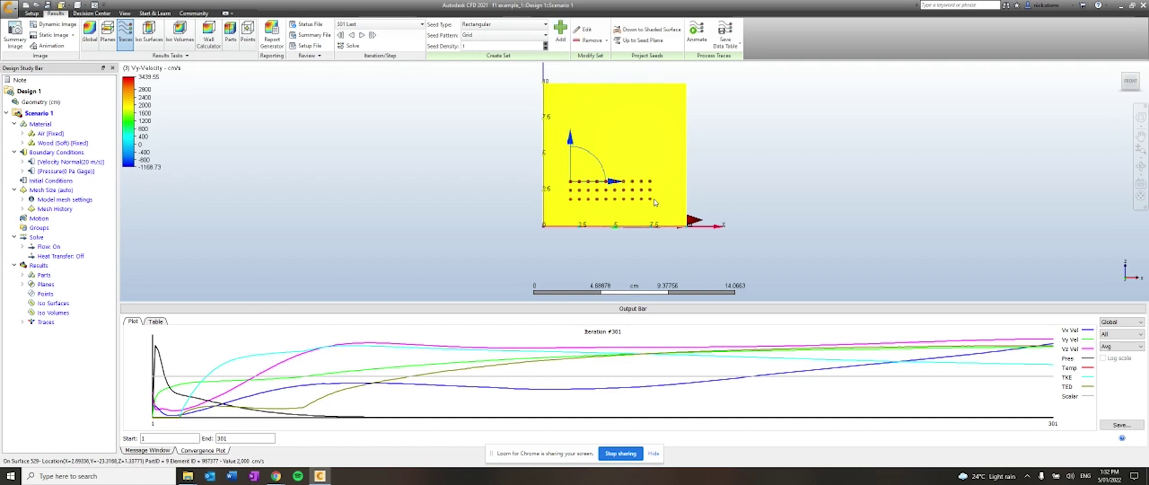
{"action": "left_click", "coordinate": [1121, 72]}
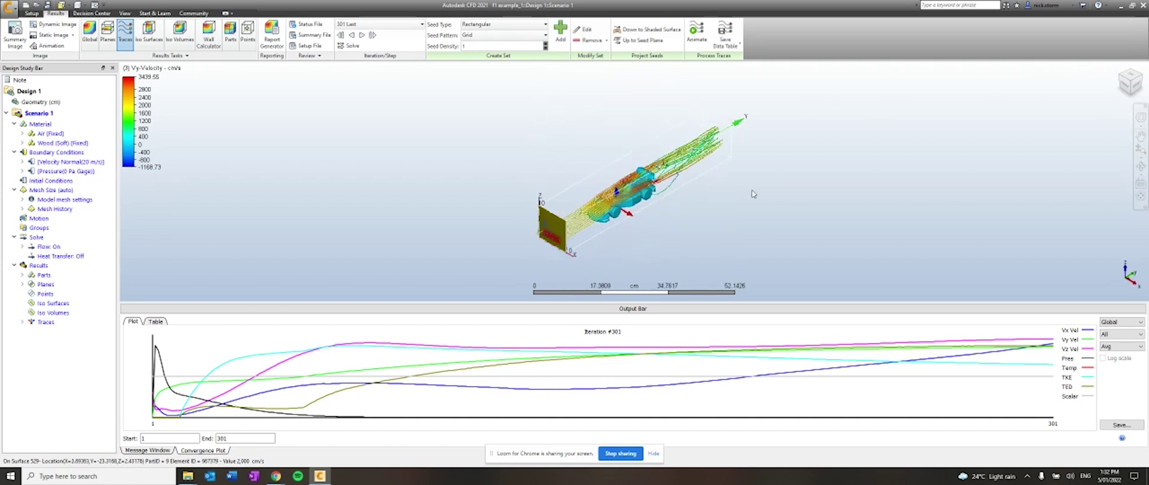
{"action": "scroll", "coordinate": [613, 226], "scroll_direction": "up", "scroll_amount": 5}
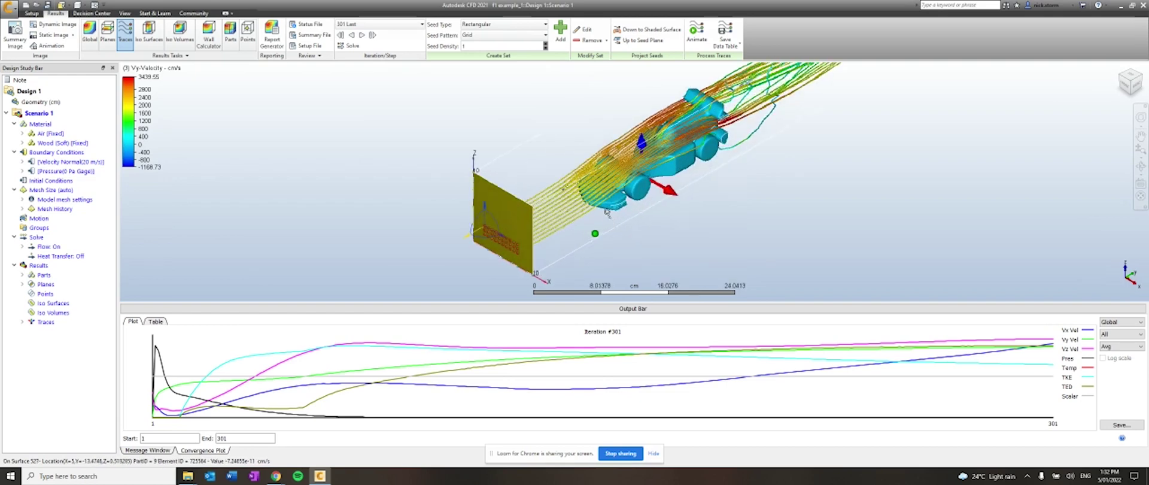
{"action": "scroll", "coordinate": [483, 204], "scroll_direction": "up", "scroll_amount": 1}
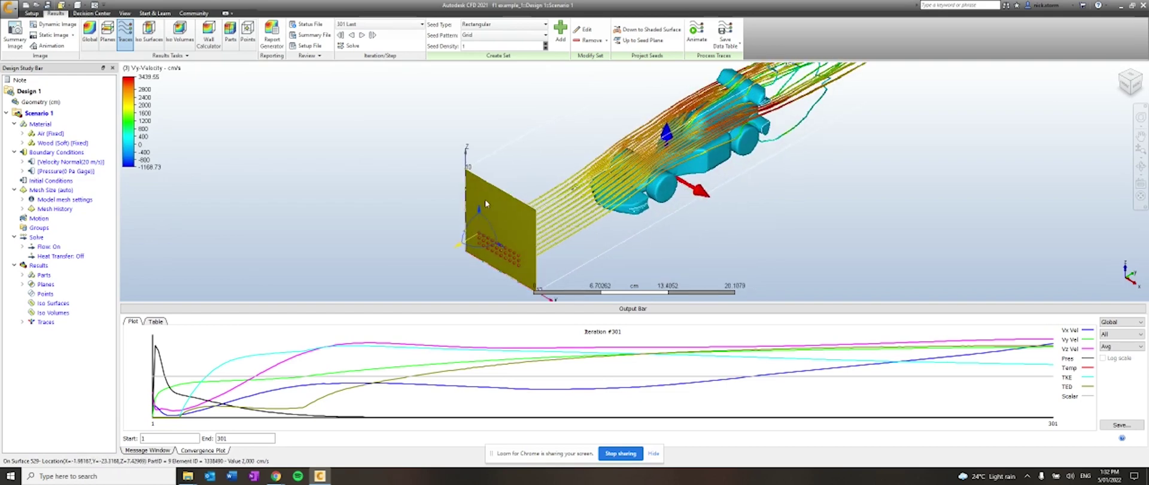
{"action": "left_click", "coordinate": [476, 210]}
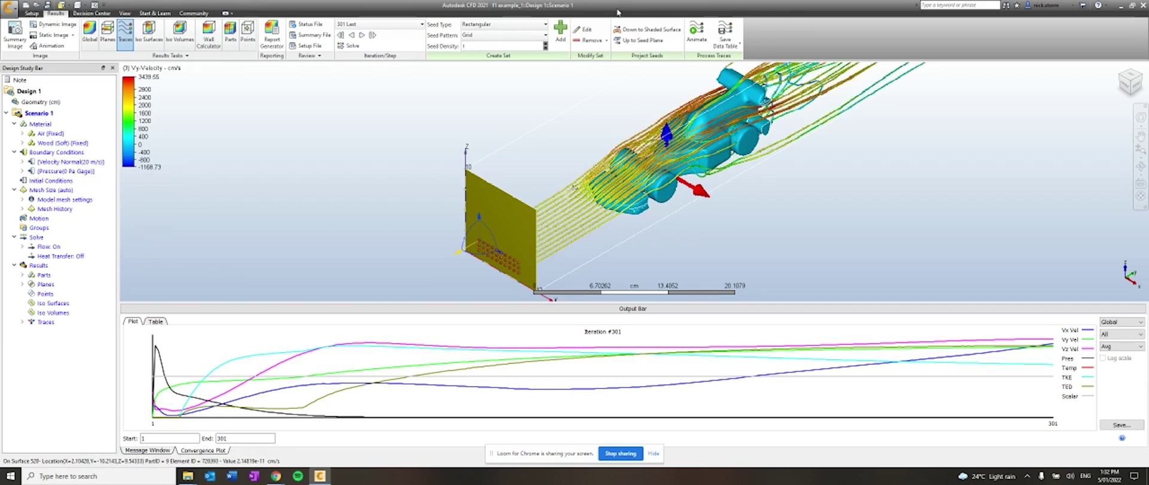
Step: Try ribbon and line trace styles at 75% width, then settle on cylinders
{"action": "left_click", "coordinate": [588, 30]}
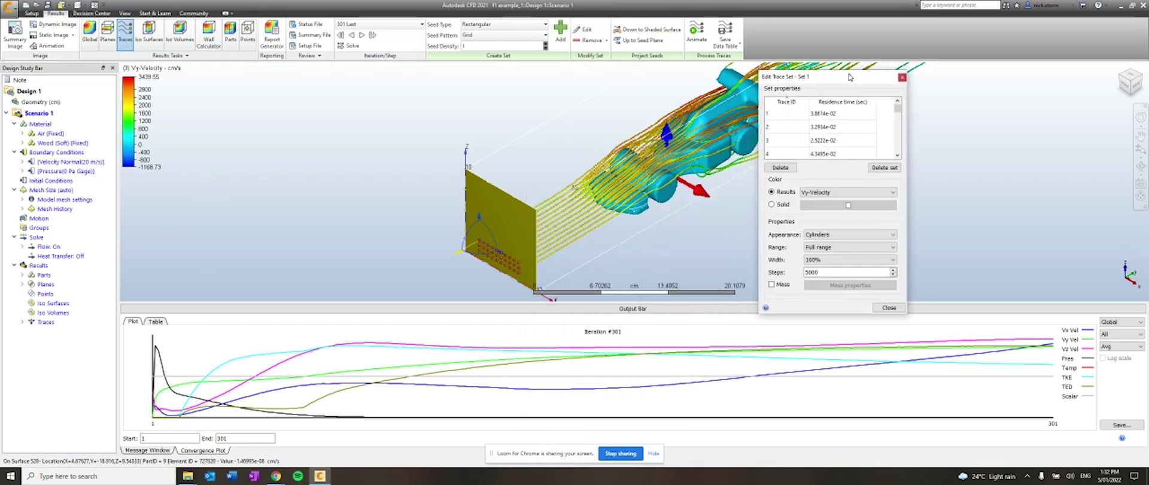
{"action": "left_click", "coordinate": [831, 234]}
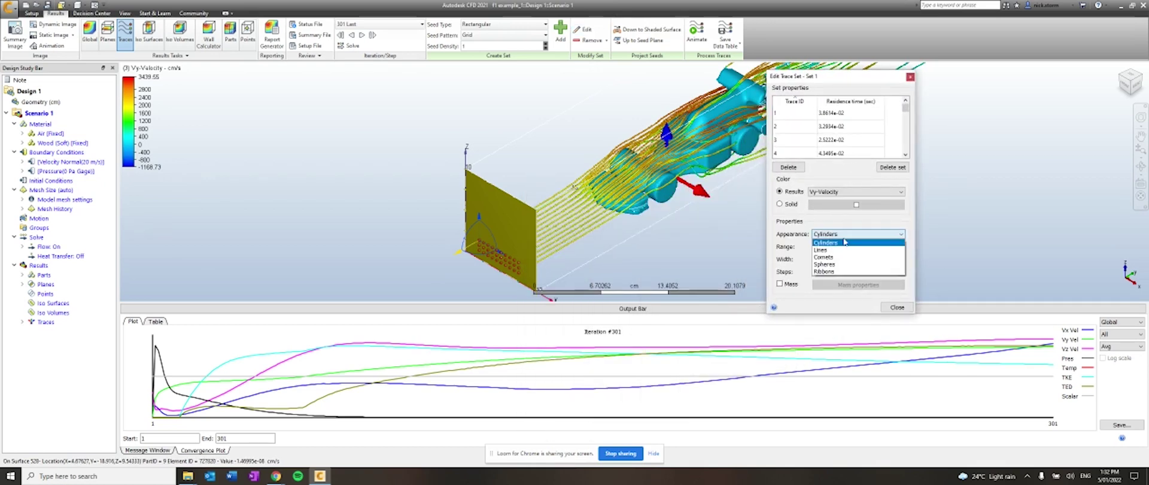
{"action": "left_click", "coordinate": [836, 271]}
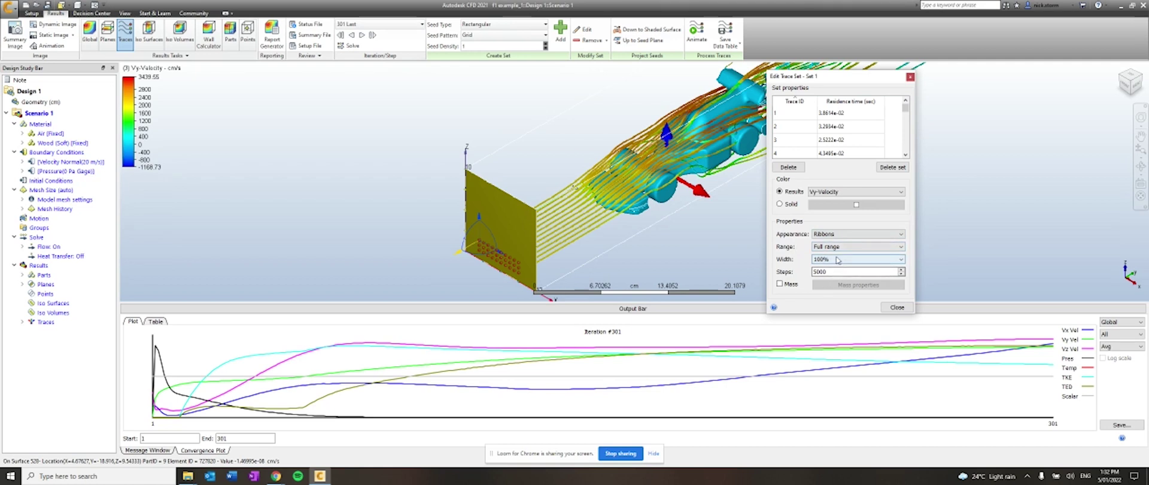
{"action": "left_click", "coordinate": [838, 259]}
{"action": "left_click", "coordinate": [833, 296]}
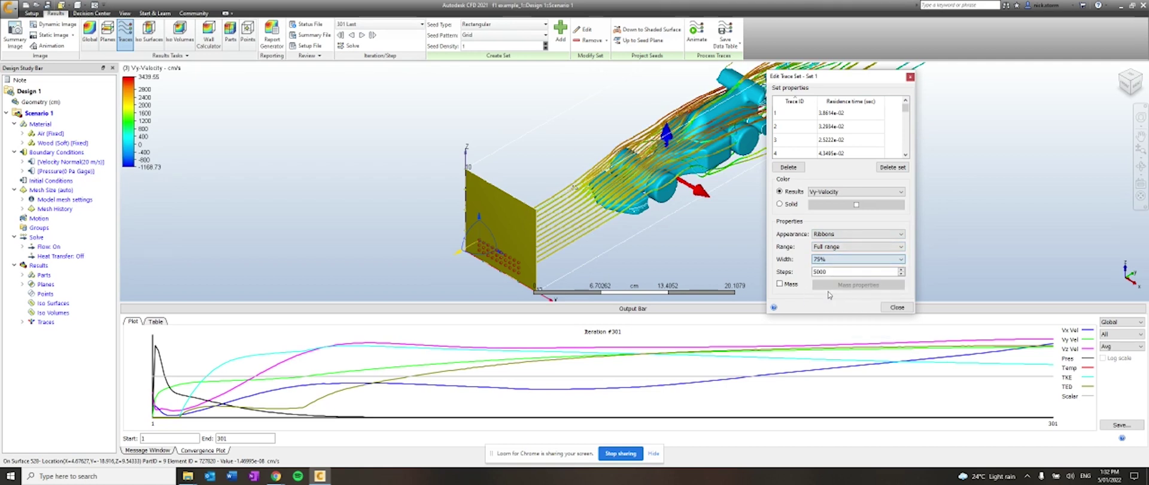
{"action": "left_click", "coordinate": [841, 234]}
{"action": "left_click", "coordinate": [822, 250]}
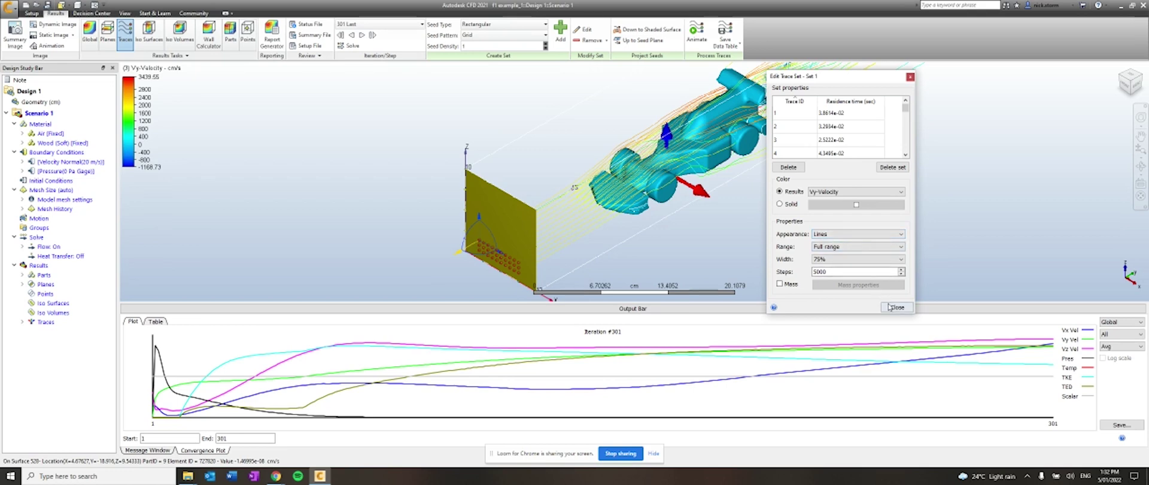
{"action": "left_click", "coordinate": [856, 234]}
{"action": "left_click", "coordinate": [838, 263]}
{"action": "left_click", "coordinate": [897, 307]}
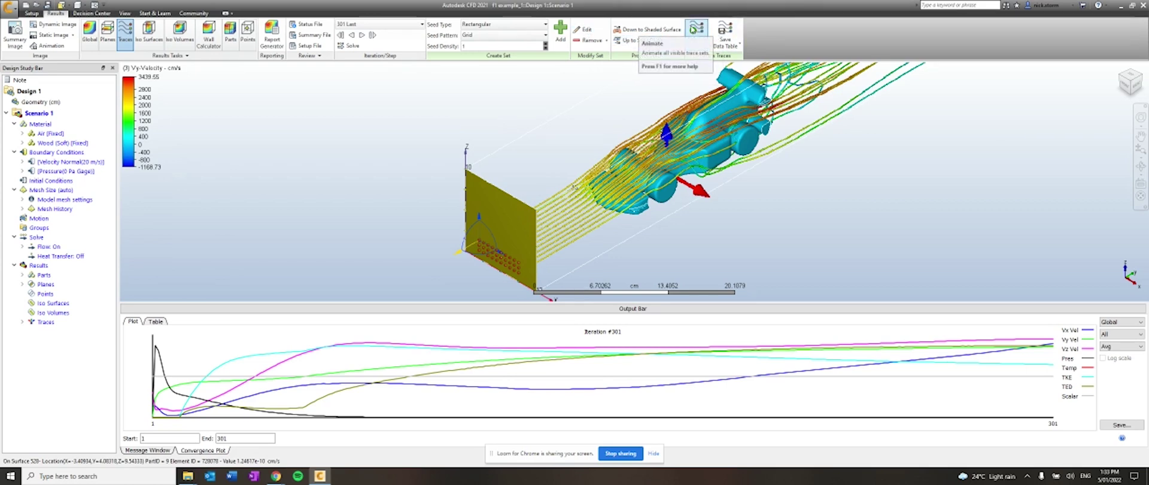
Step: Play the trace animation, then replay it with a 10-second animation time
{"action": "left_click", "coordinate": [696, 33]}
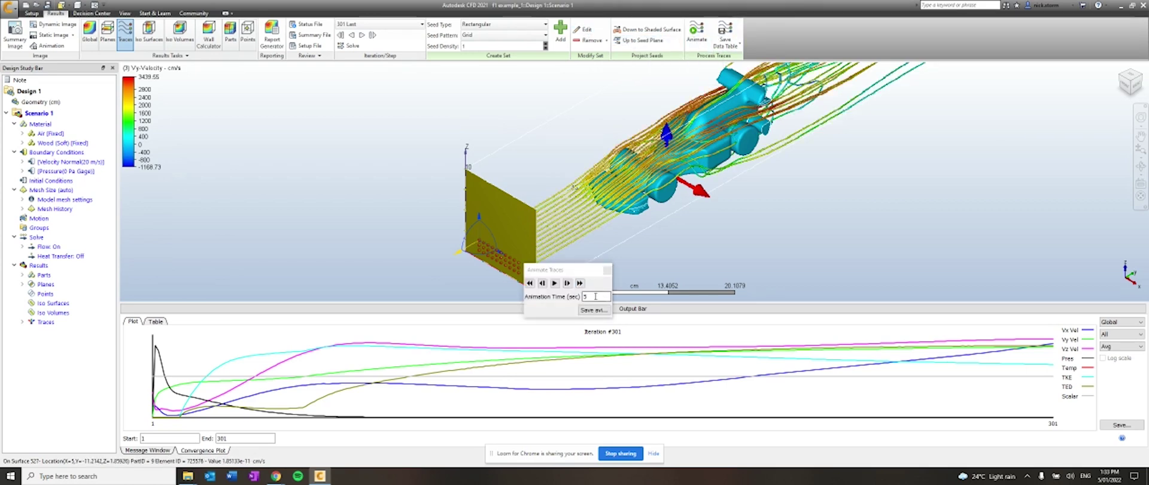
{"action": "left_click", "coordinate": [555, 284]}
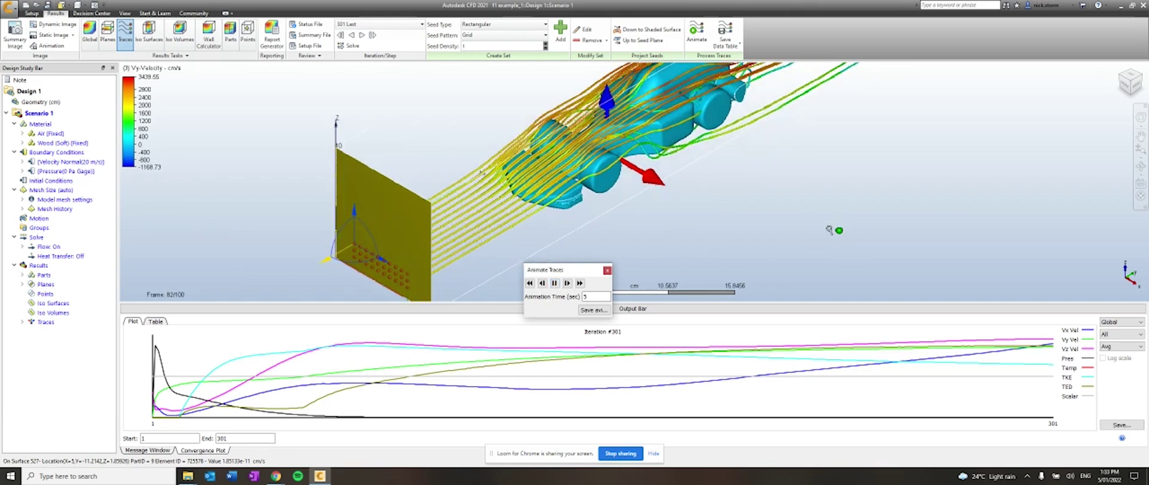
{"action": "scroll", "coordinate": [828, 227], "scroll_direction": "down", "scroll_amount": 2}
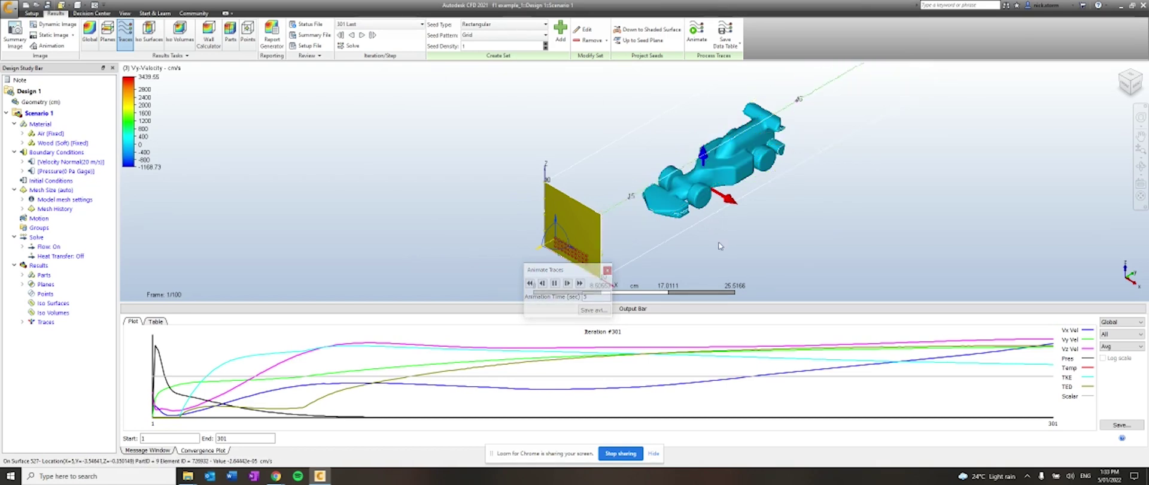
{"action": "type", "text": "10"}
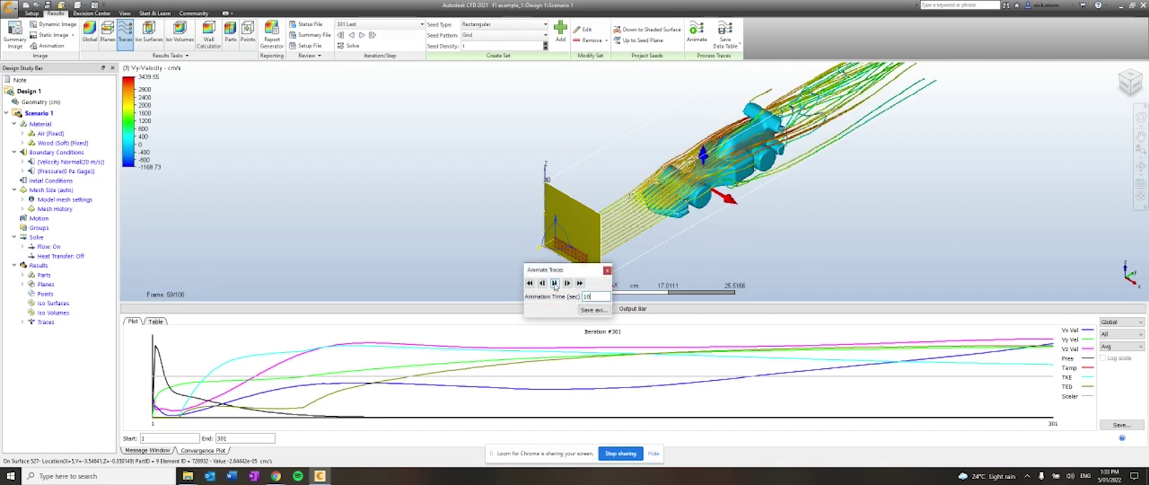
{"action": "left_click", "coordinate": [554, 283]}
{"action": "middle_click_drag", "start_coordinate": [855, 203], "coordinate": [843, 178], "text": "shift"}
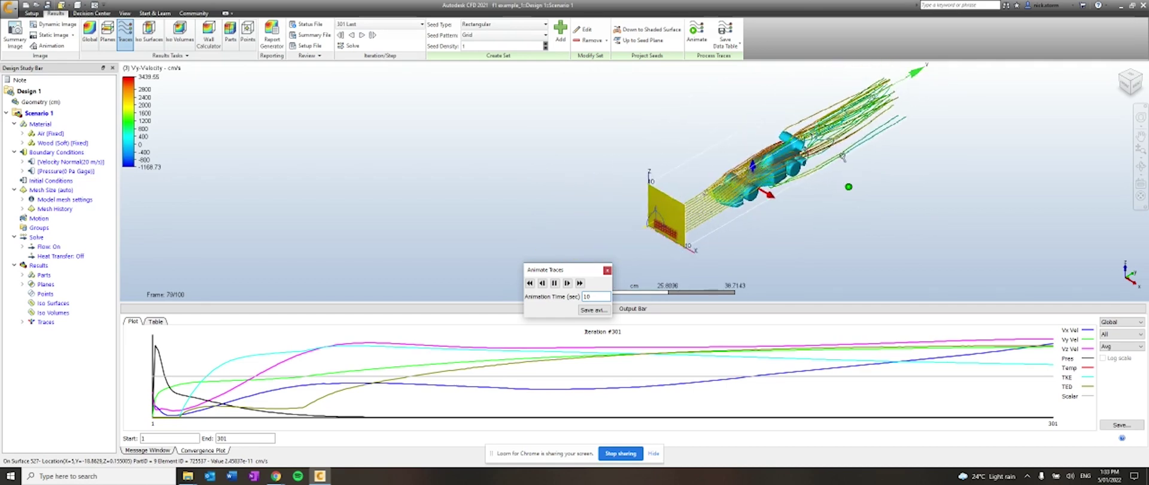
{"action": "scroll", "coordinate": [842, 178], "scroll_direction": "up", "scroll_amount": 5}
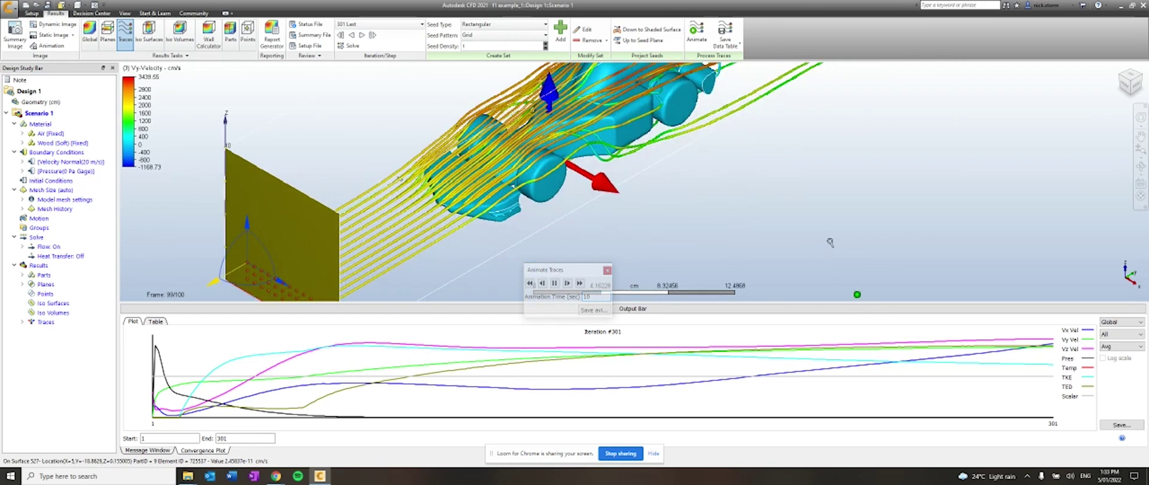
{"action": "scroll", "coordinate": [810, 230], "scroll_direction": "down", "scroll_amount": 3}
{"action": "scroll", "coordinate": [810, 232], "scroll_direction": "up", "scroll_amount": 3}
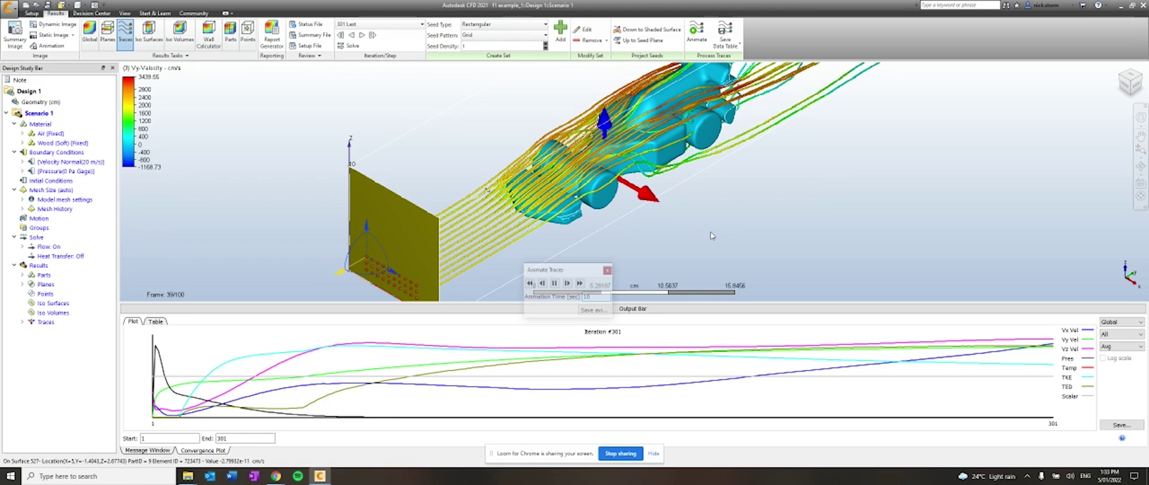
{"action": "scroll", "coordinate": [712, 235], "scroll_direction": "down", "scroll_amount": 3}
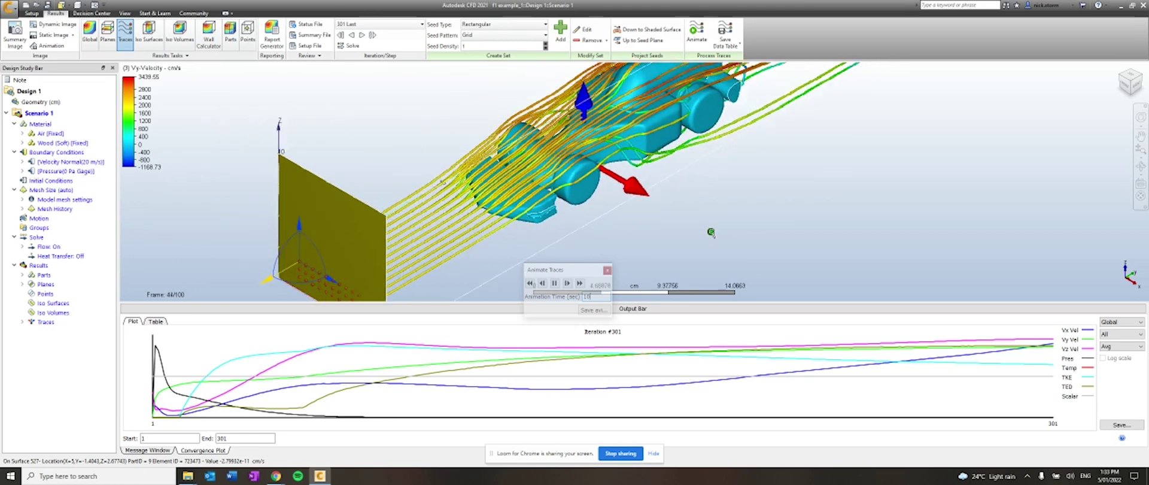
{"action": "left_click", "coordinate": [606, 270]}
Step: Hide the flow traces and remove the seed plane, leaving only the car
{"action": "left_click", "coordinate": [602, 40]}
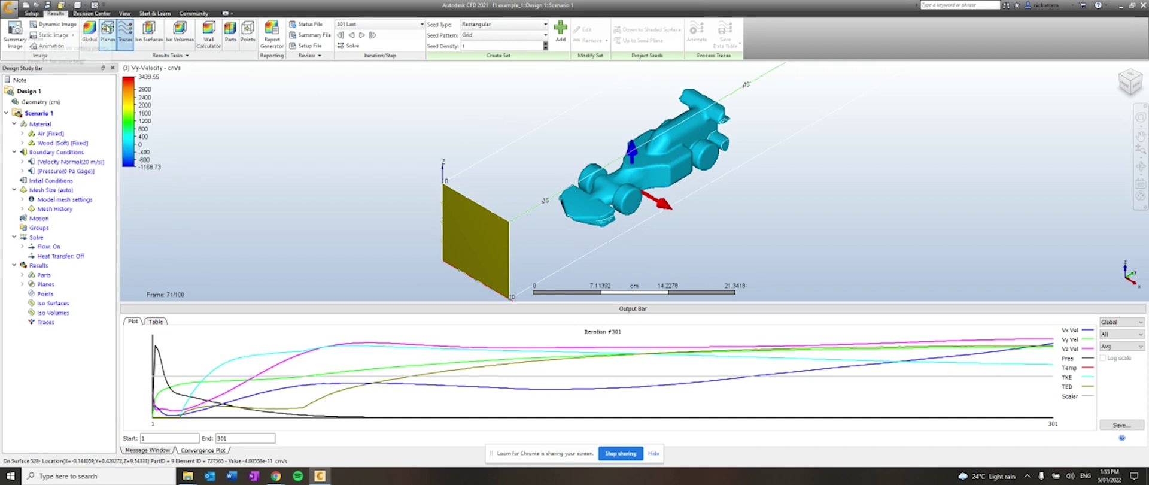
{"action": "left_click", "coordinate": [107, 34]}
{"action": "left_click", "coordinate": [464, 46]}
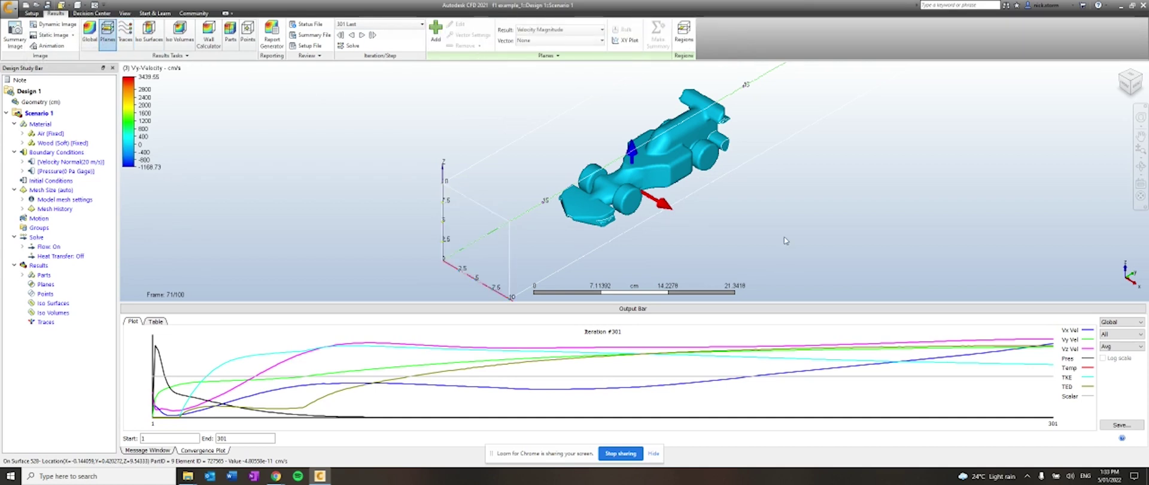
{"action": "scroll", "coordinate": [745, 210], "scroll_direction": "down", "scroll_amount": 3}
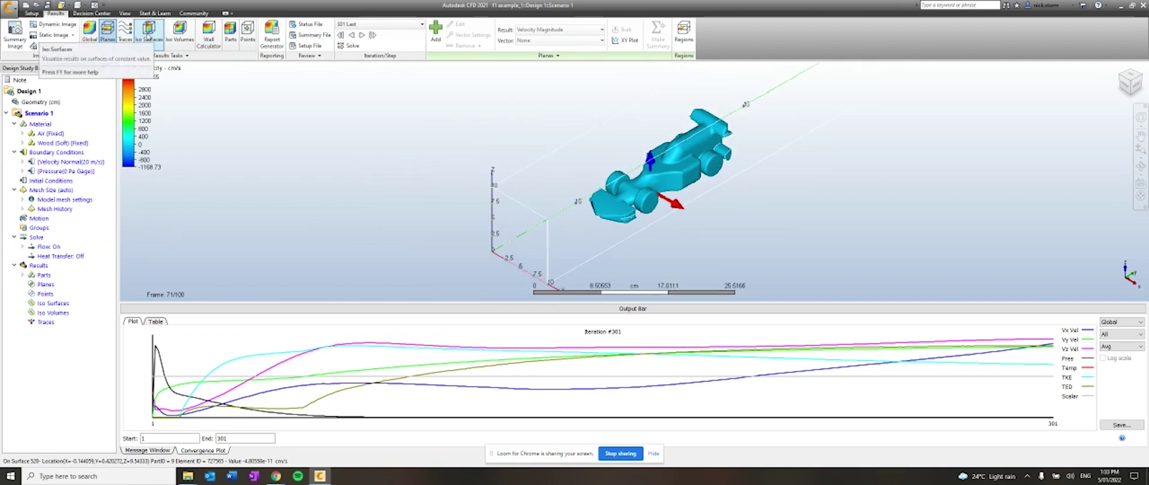
Step: Add a Vy-Velocity iso surface and orbit and zoom to inspect it
{"action": "left_click", "coordinate": [148, 37]}
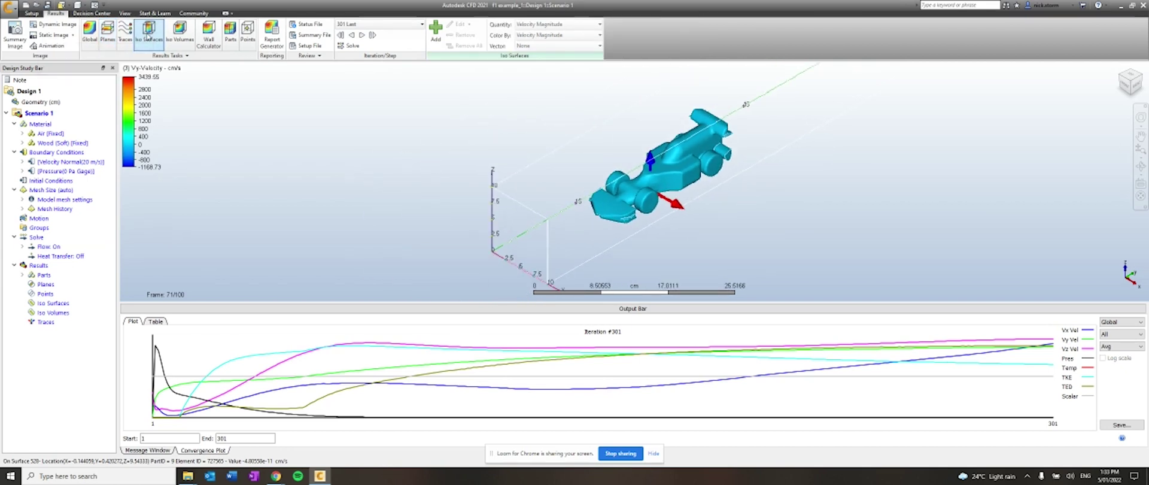
{"action": "left_click", "coordinate": [436, 30]}
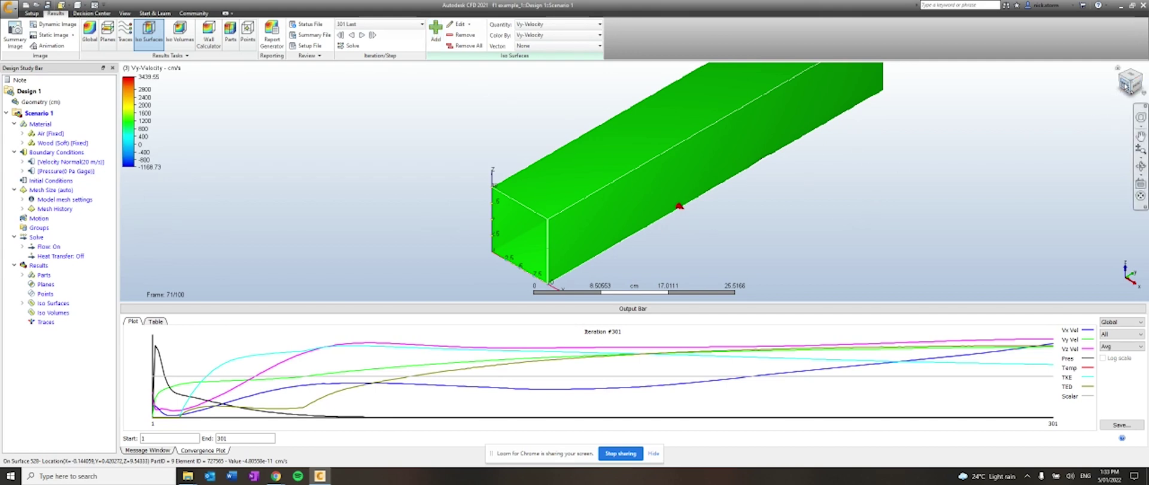
{"action": "mouse_move", "coordinate": [1133, 84]}
{"action": "left_mouse_down"}
{"action": "mouse_move", "coordinate": [1142, 78]}
{"action": "mouse_move", "coordinate": [1127, 87]}
{"action": "left_mouse_up"}
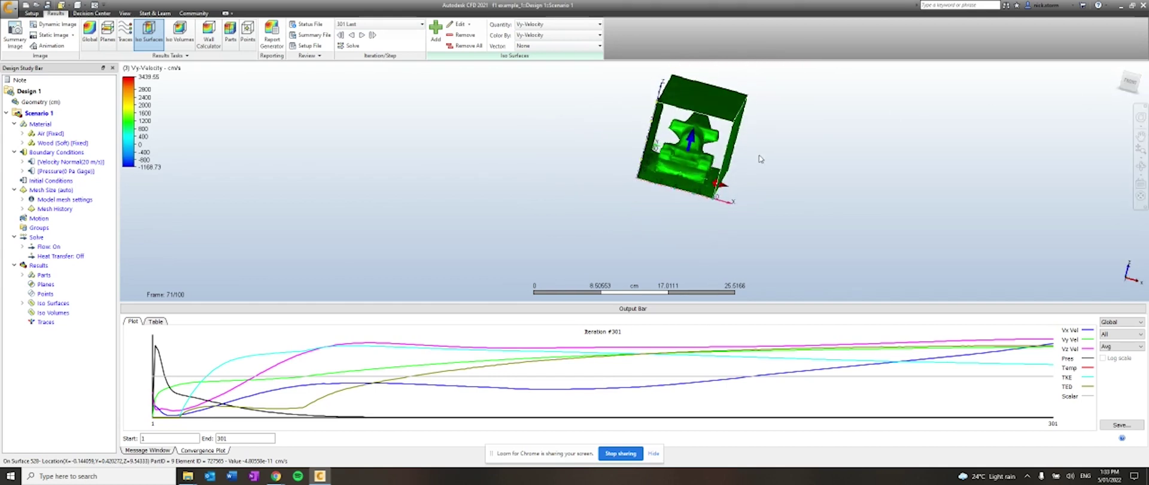
{"action": "scroll", "coordinate": [667, 174], "scroll_direction": "up", "scroll_amount": 5}
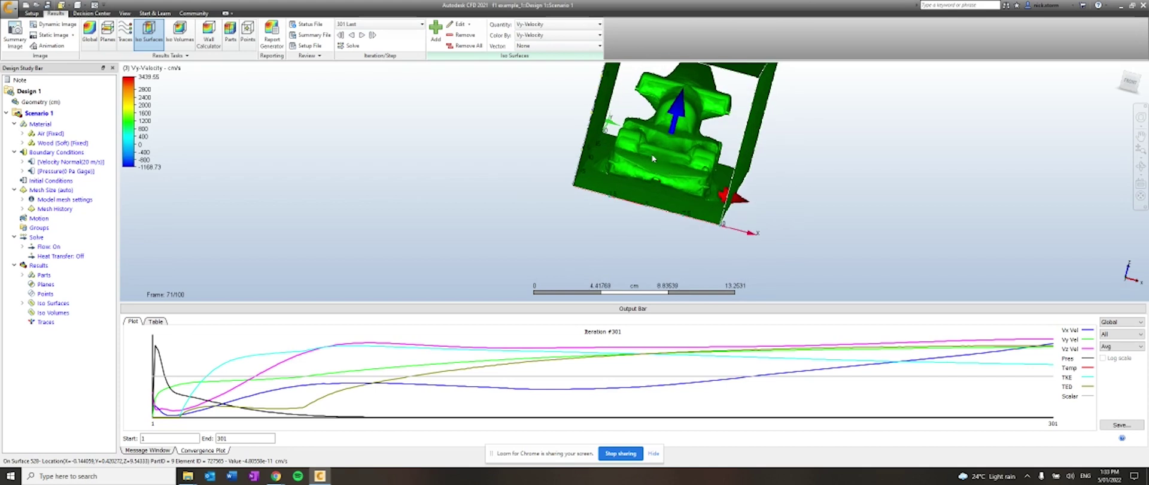
{"action": "scroll", "coordinate": [630, 173], "scroll_direction": "up", "scroll_amount": 3}
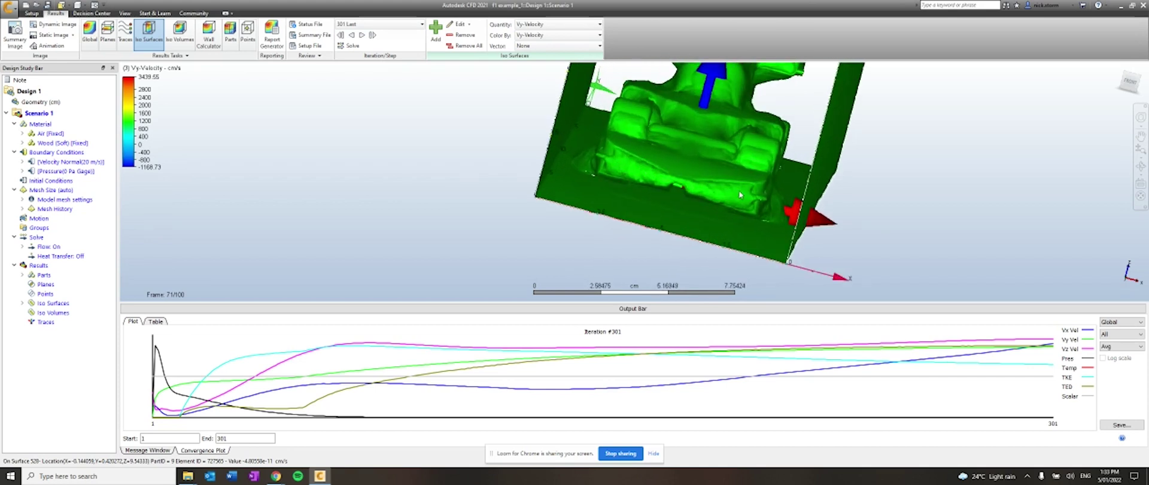
Step: Make the iso surface transparent, inspect the car inside, then remove all iso surfaces
{"action": "left_click", "coordinate": [1139, 79]}
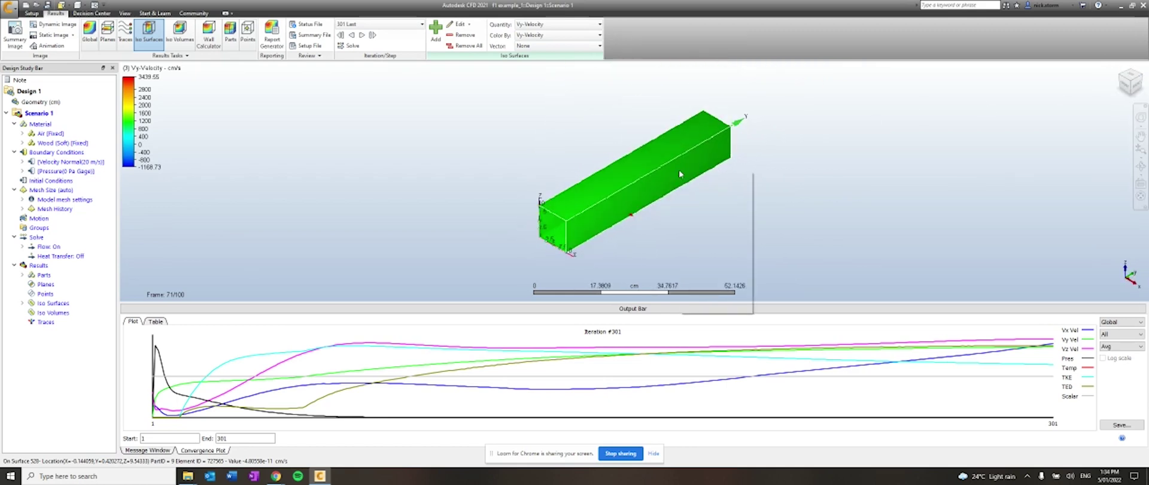
{"action": "right_click", "coordinate": [679, 171]}
{"action": "left_click", "coordinate": [701, 249]}
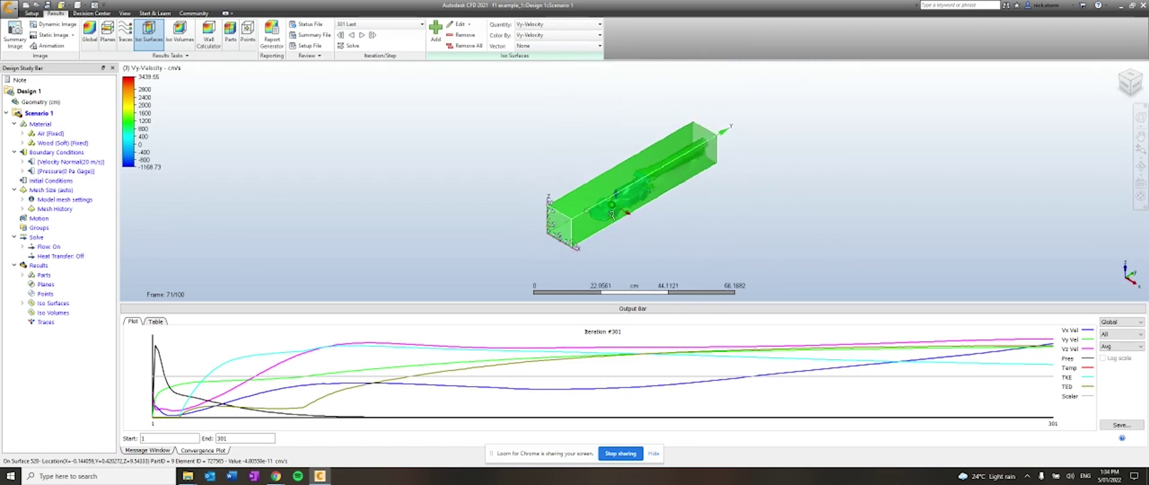
{"action": "scroll", "coordinate": [601, 227], "scroll_direction": "up", "scroll_amount": 3}
{"action": "scroll", "coordinate": [602, 228], "scroll_direction": "up", "scroll_amount": 4}
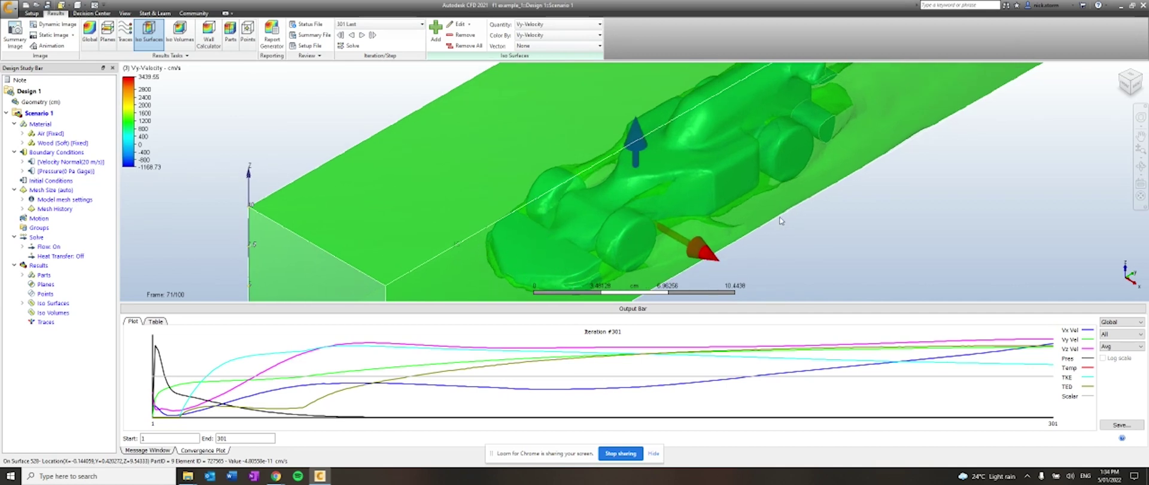
{"action": "middle_click_drag", "start_coordinate": [780, 220], "coordinate": [814, 90], "text": "shift"}
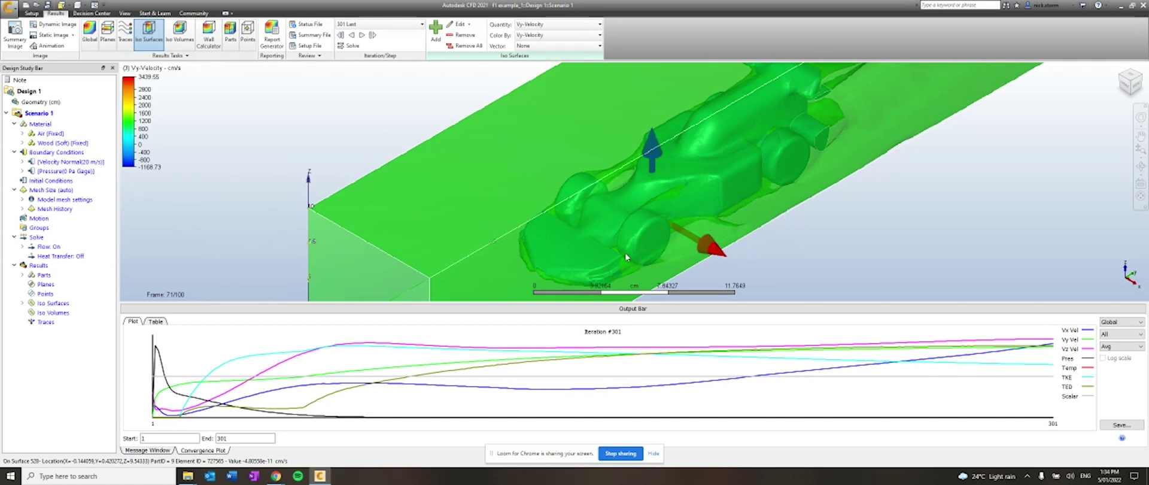
{"action": "scroll", "coordinate": [623, 224], "scroll_direction": "down", "scroll_amount": 4}
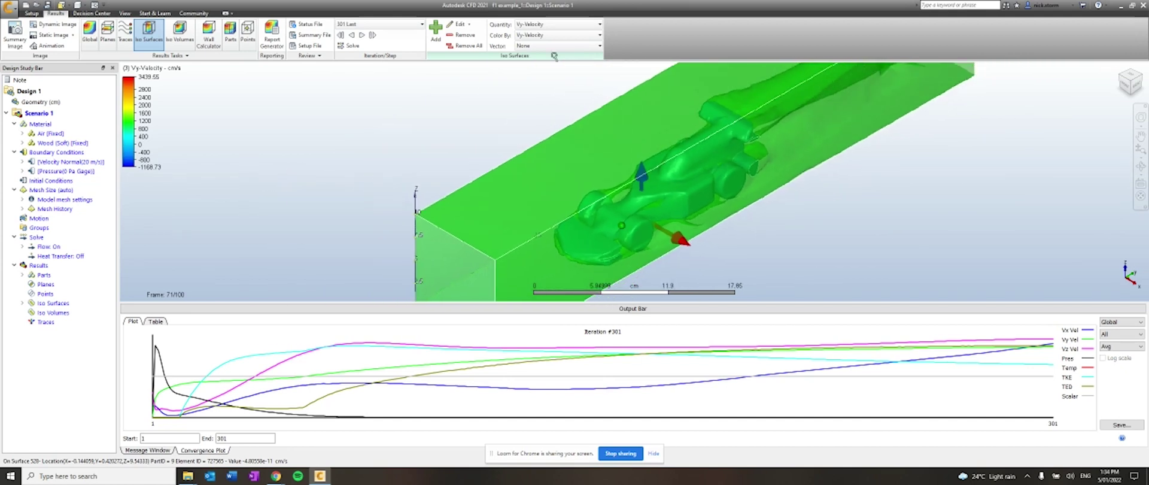
{"action": "left_click", "coordinate": [461, 45]}
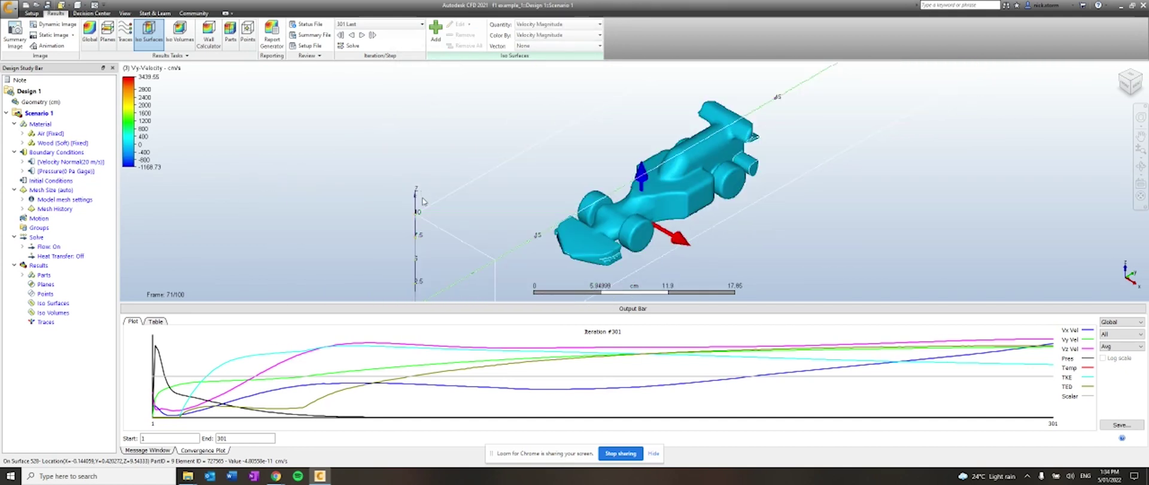